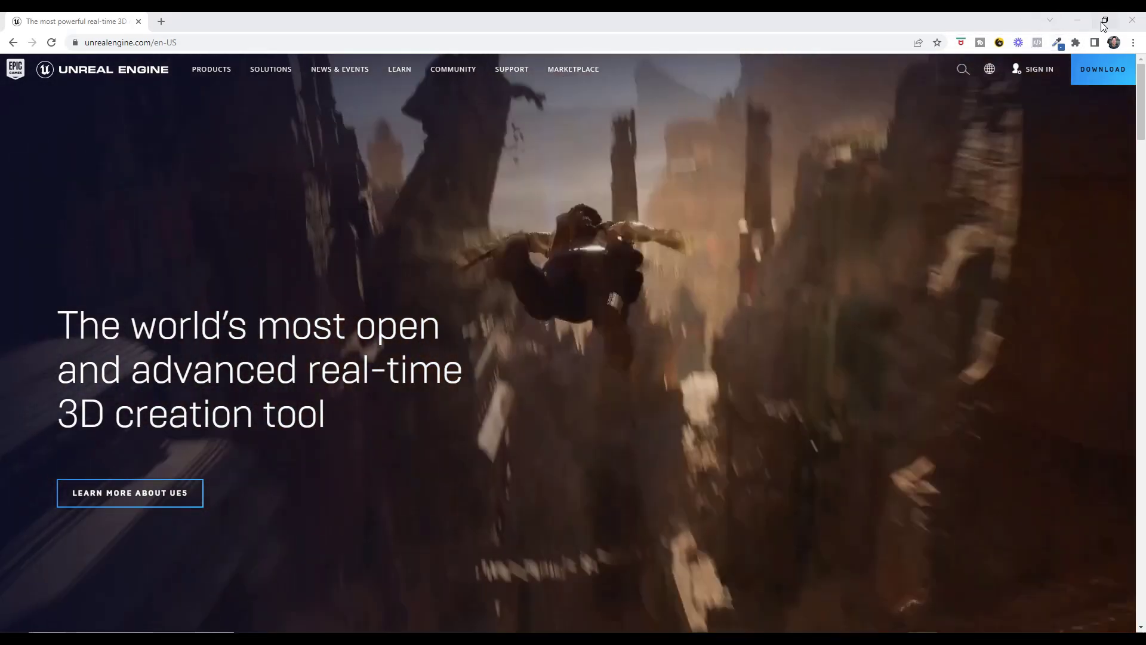
# - Open the Unreal Engine download page and read its licensing cost, system requirements and launcher installation instructions
pyautogui.click(1102, 68)
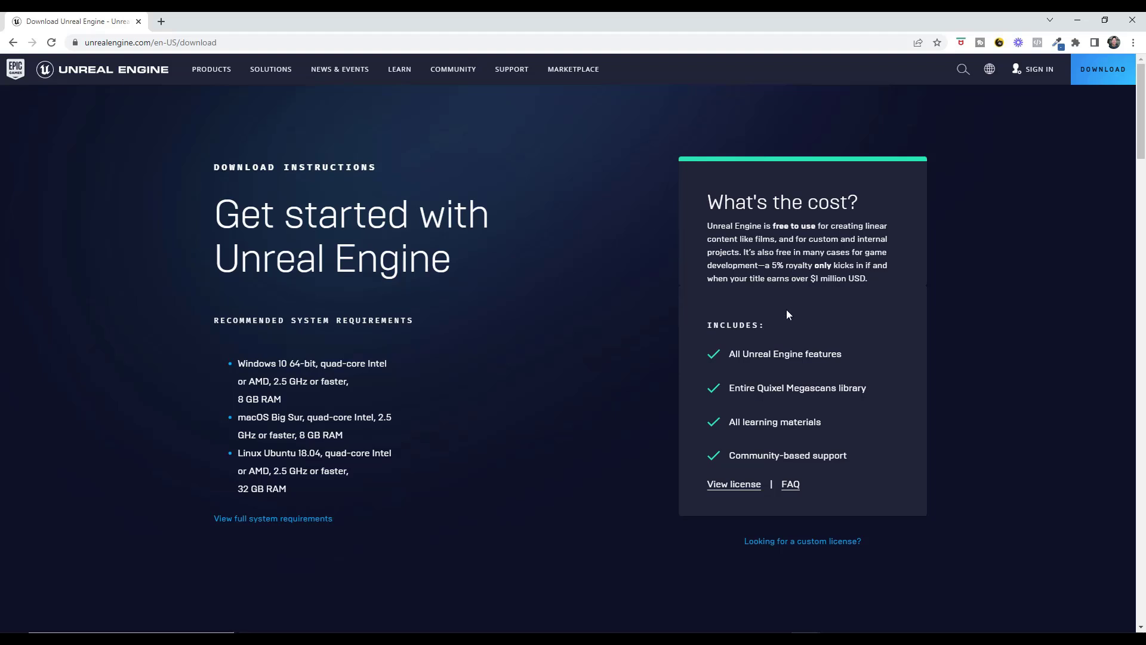
pyautogui.scroll(-1, 779, 325)
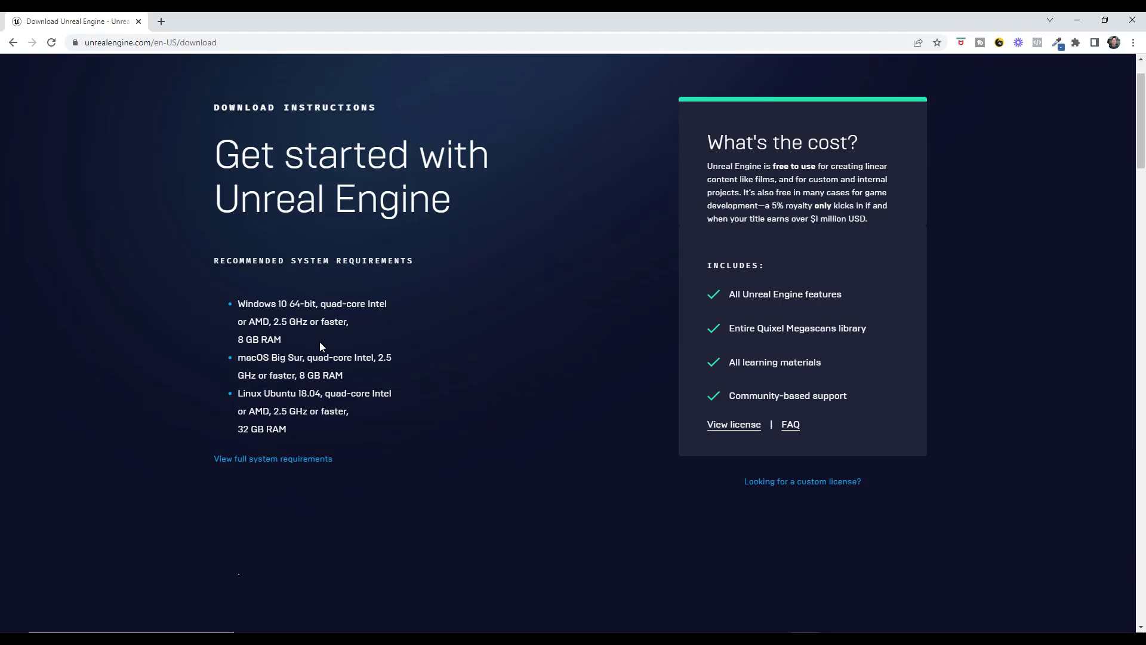
pyautogui.scroll(-2, 349, 327)
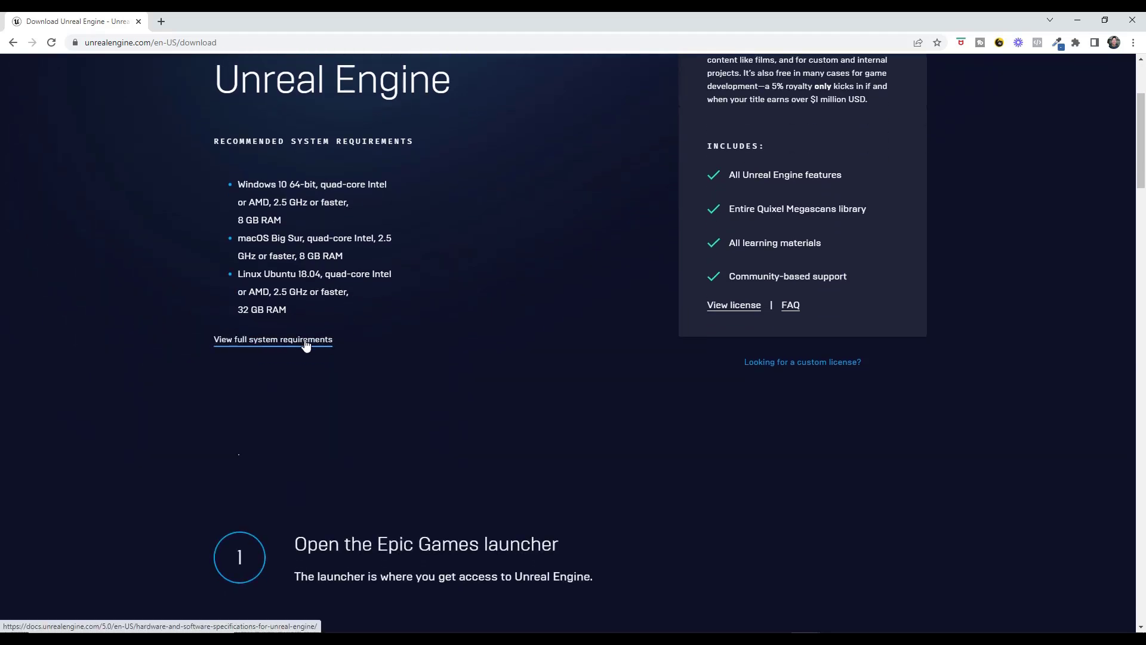
pyautogui.scroll(-6, 453, 367)
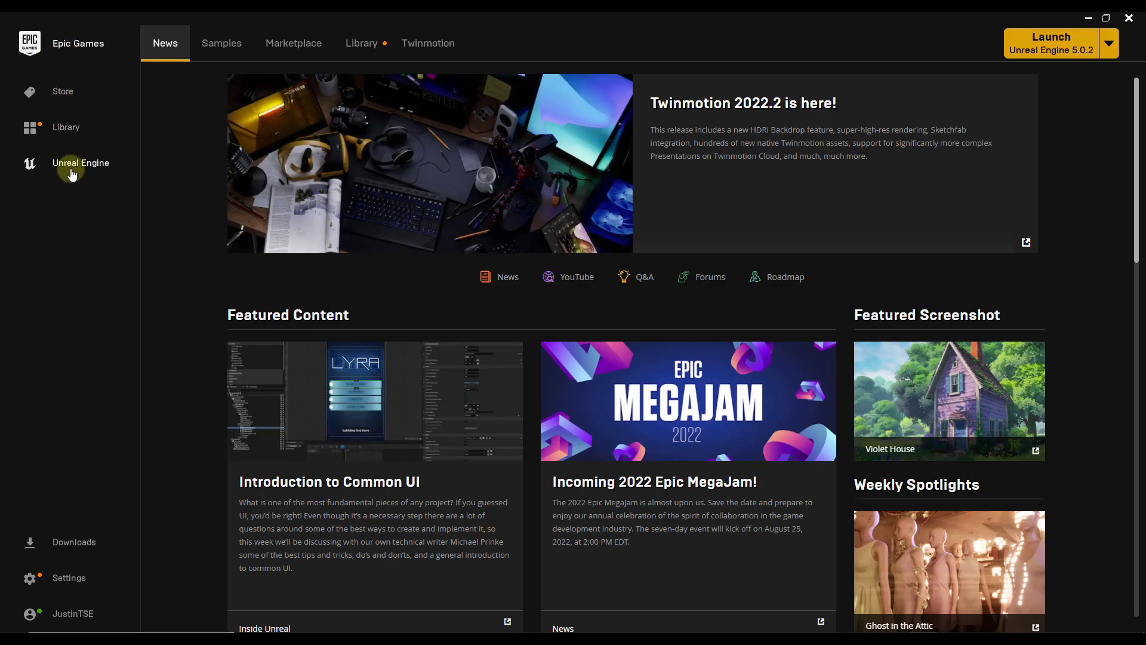
# - In the Epic Games Launcher, examine the engine versions available for installation in the Unreal Engine library, and discard the added version slot
pyautogui.click(360, 45)
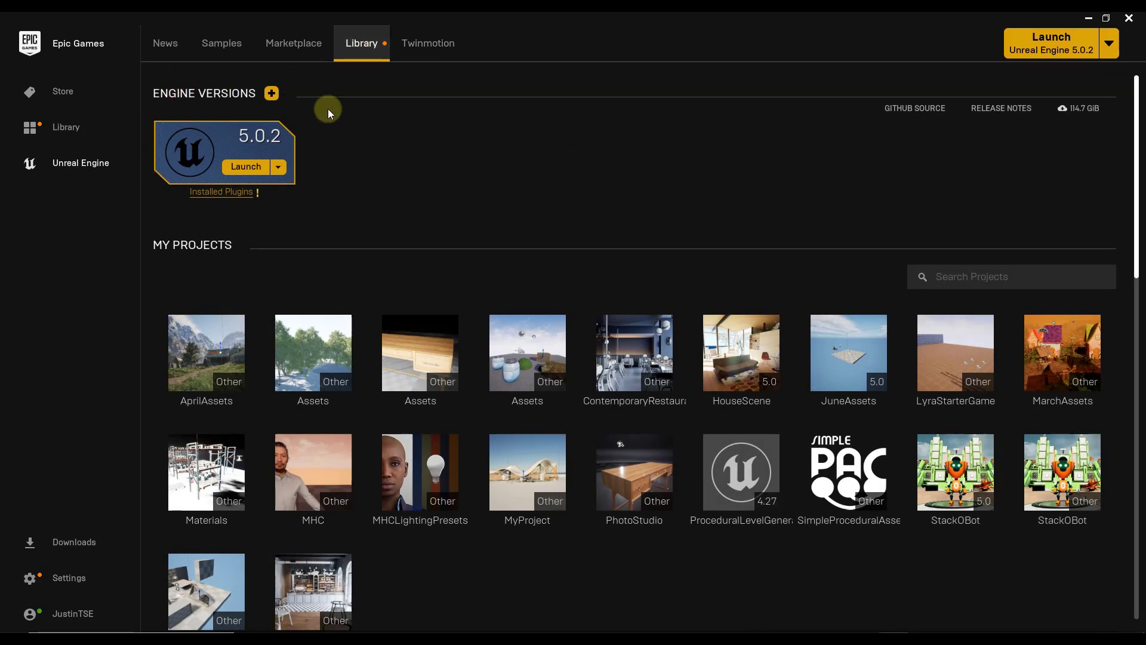
pyautogui.click(270, 94)
pyautogui.click(431, 136)
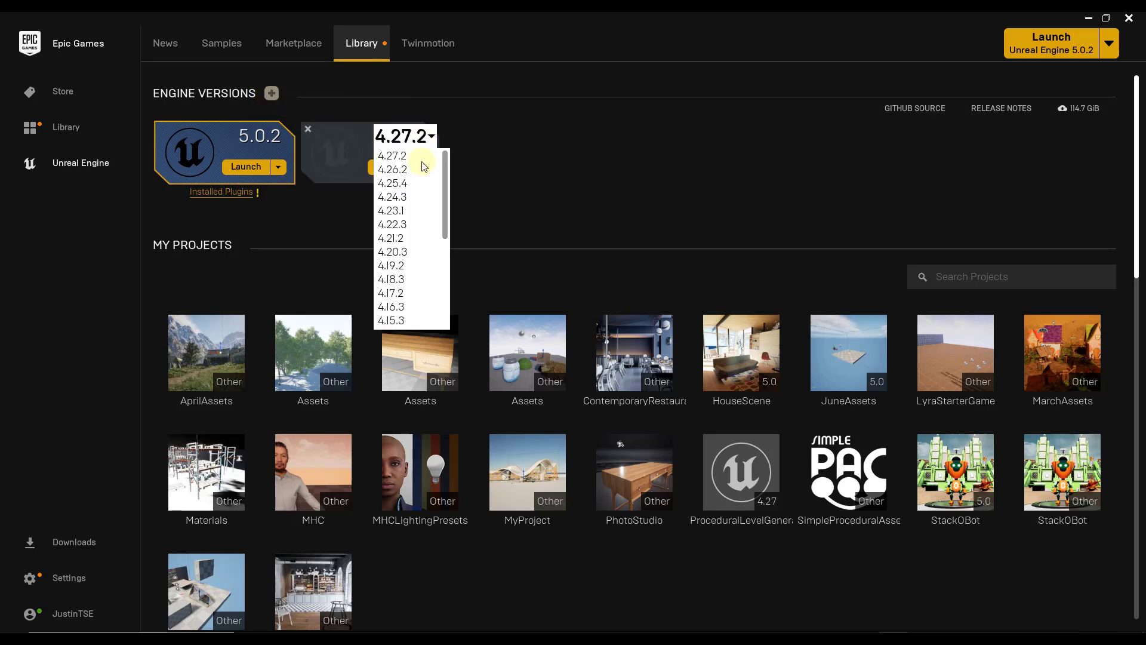
pyautogui.scroll(2, 416, 240)
pyautogui.scroll(-4, 424, 239)
pyautogui.scroll(-3, 421, 248)
pyautogui.scroll(3, 419, 257)
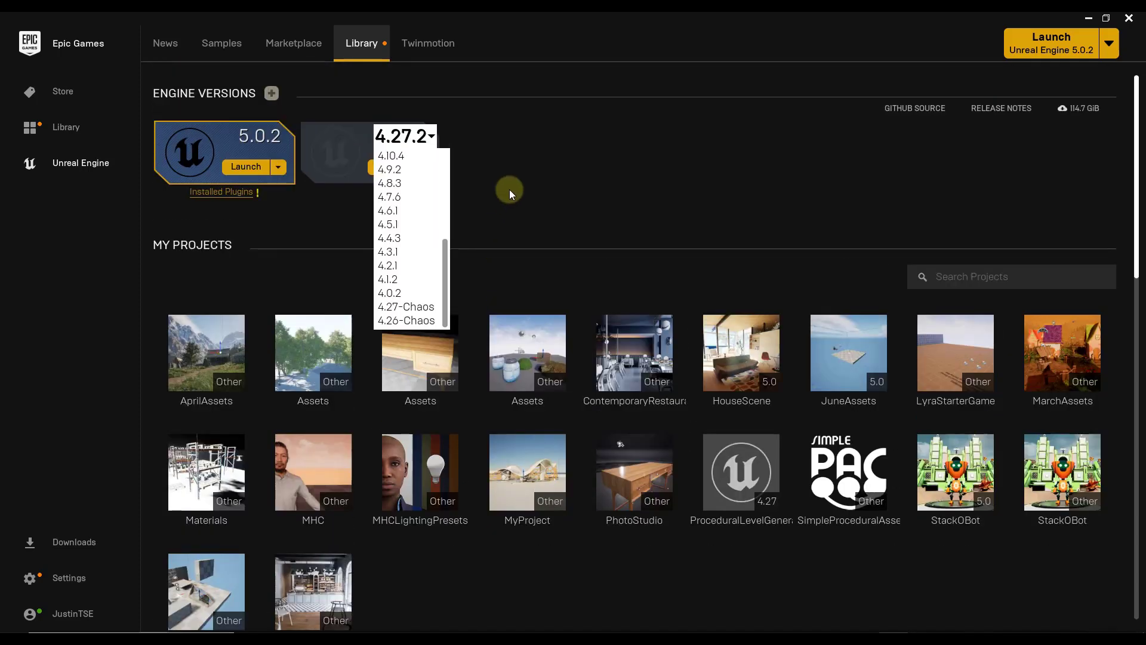
pyautogui.click(308, 128)
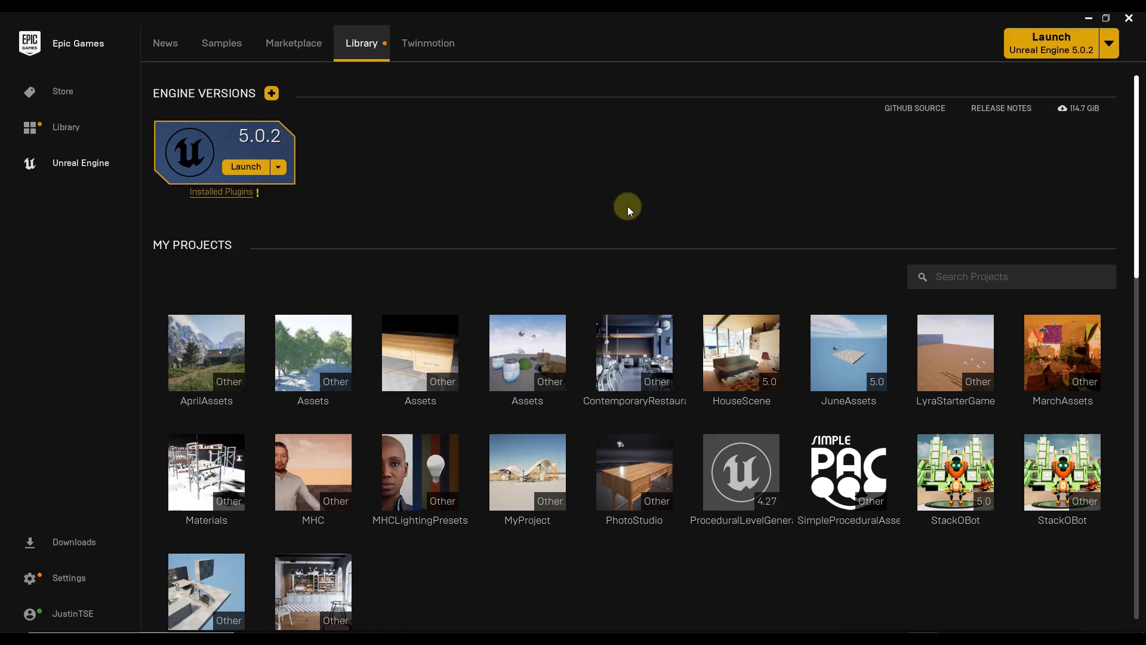
# - Launch Unreal Engine 5.0.2 and look through the recent projects and the template categories in the project browser
pyautogui.click(247, 167)
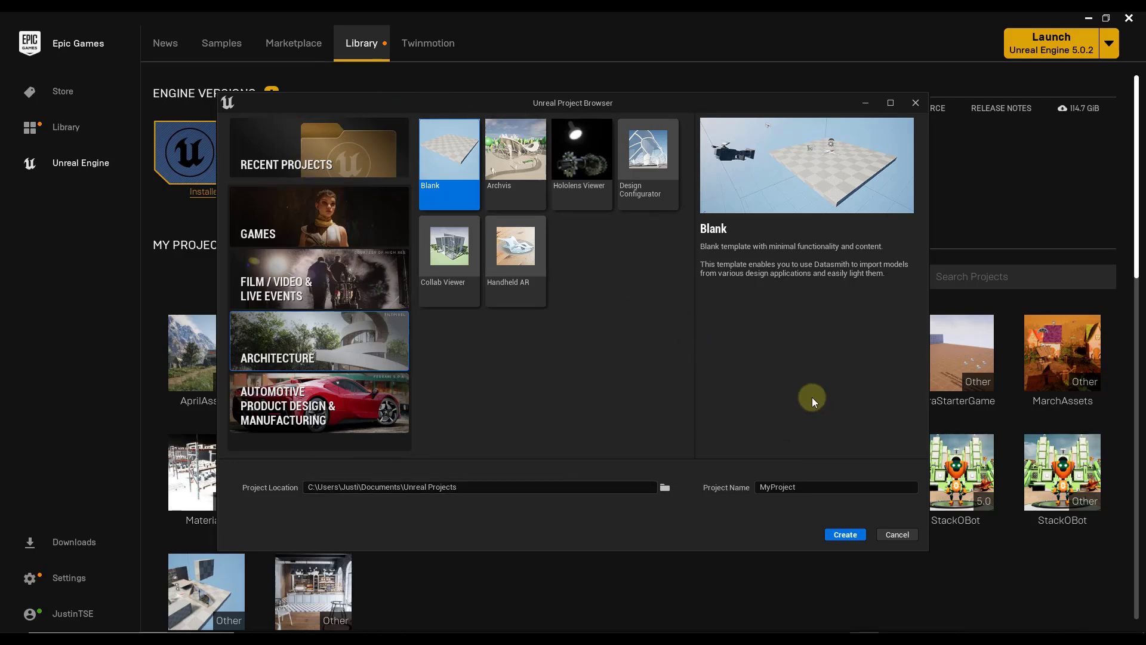
pyautogui.click(328, 220)
pyautogui.click(328, 291)
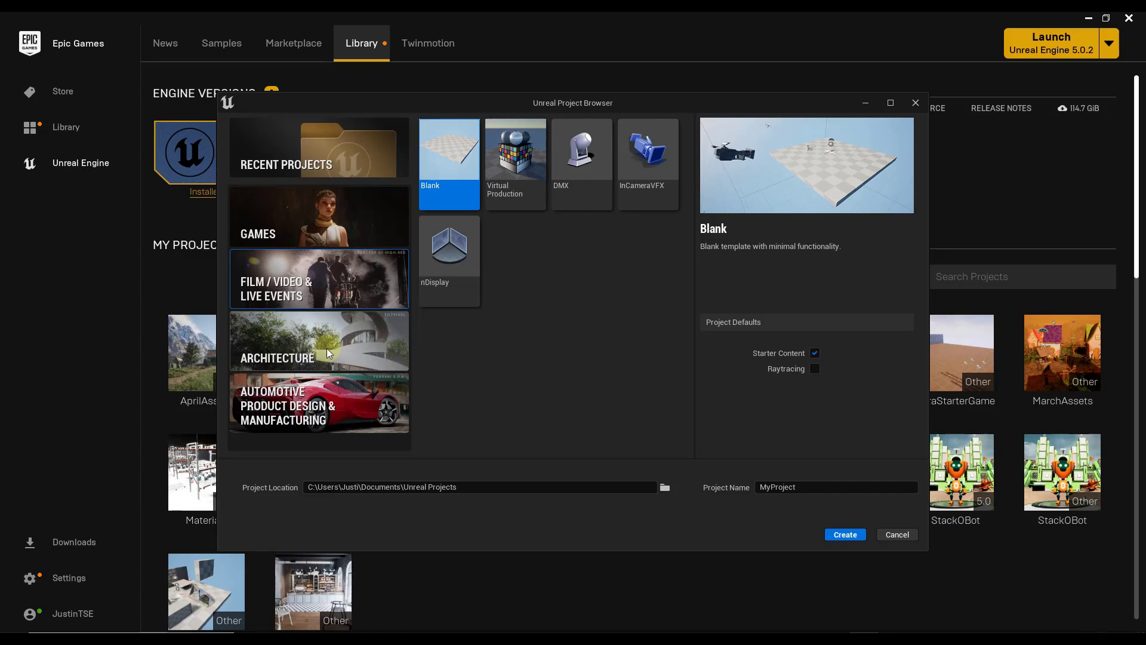
pyautogui.click(327, 349)
pyautogui.click(325, 421)
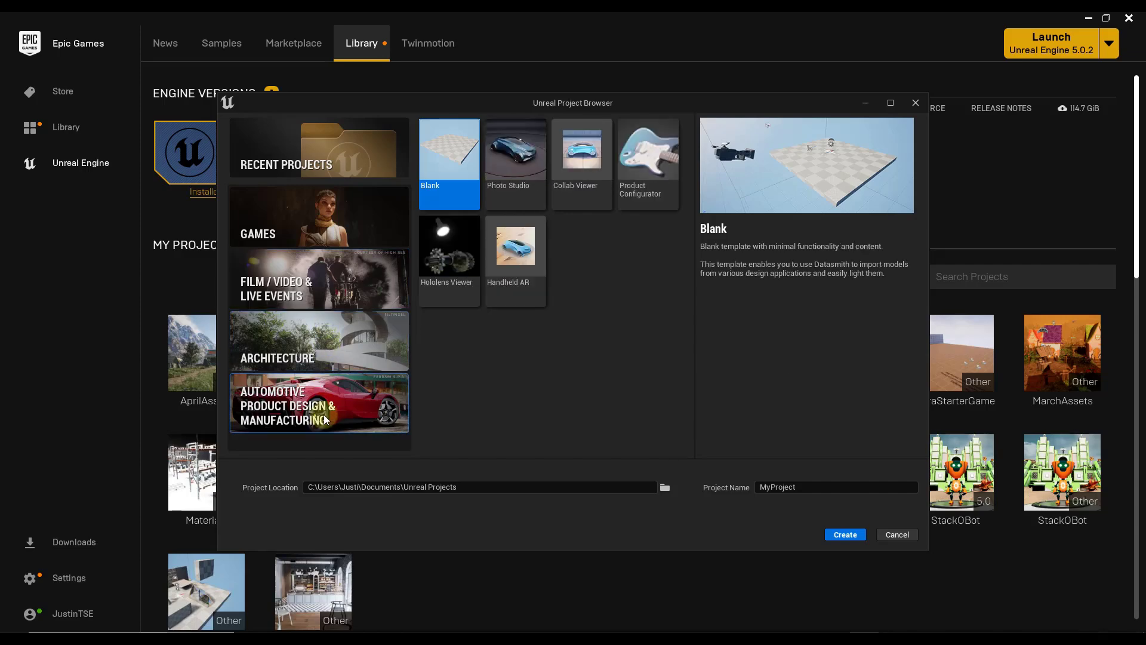
pyautogui.click(338, 144)
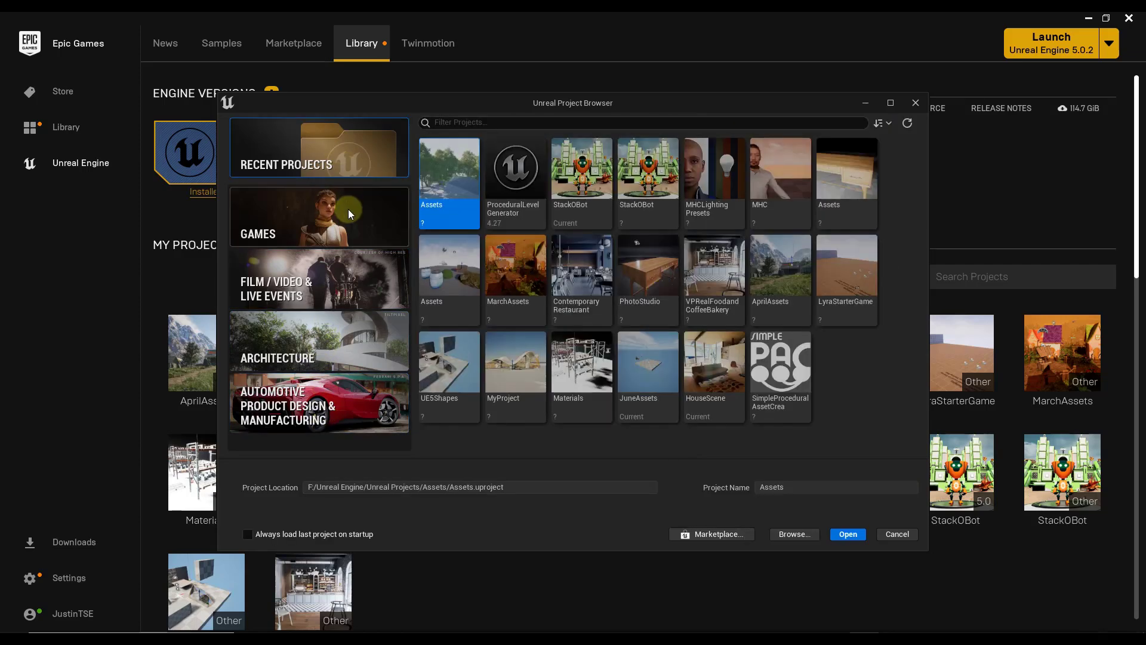
pyautogui.click(349, 211)
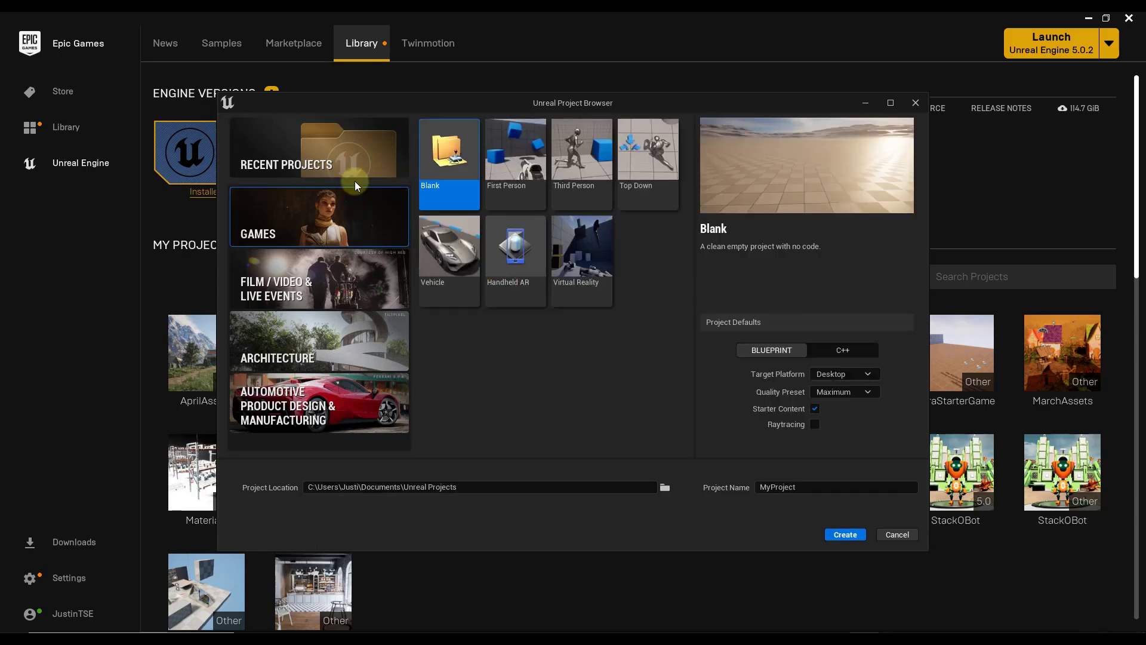
pyautogui.click(357, 161)
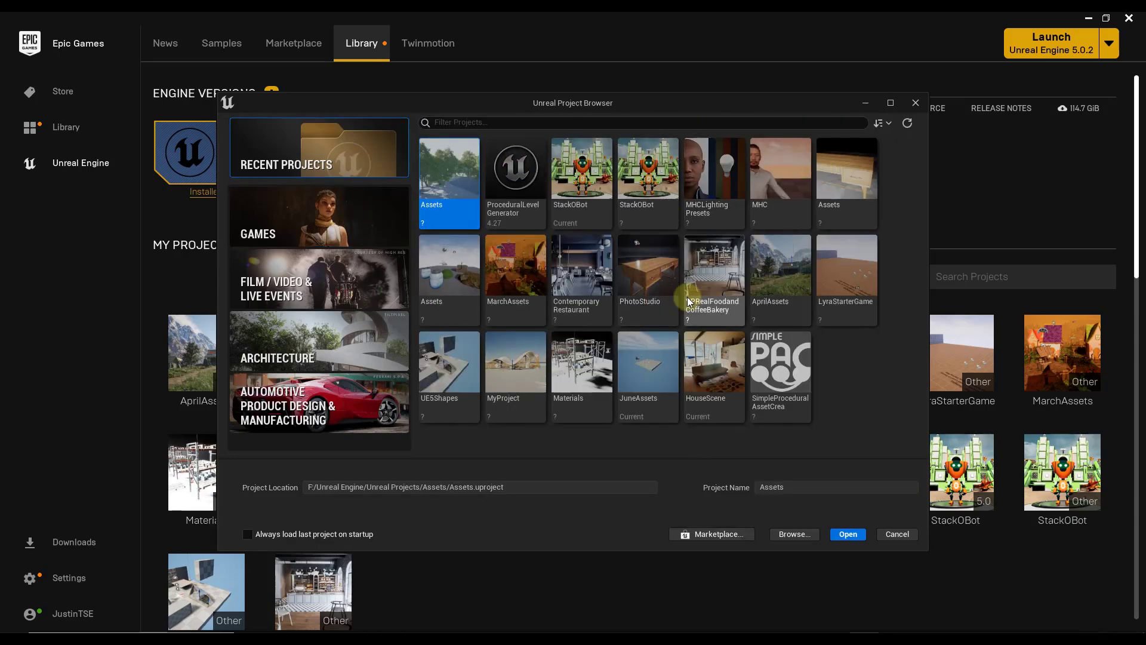
# - Read the Archvis template's description in the Architecture category, and choose that category's Blank template
pyautogui.click(318, 281)
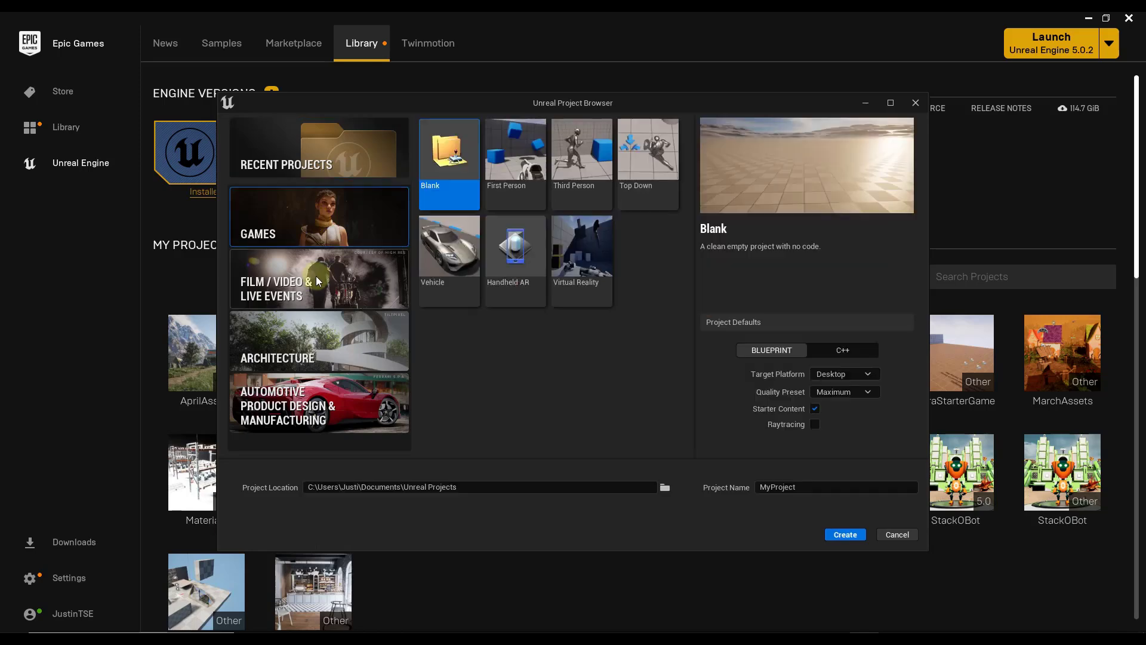
pyautogui.click(330, 342)
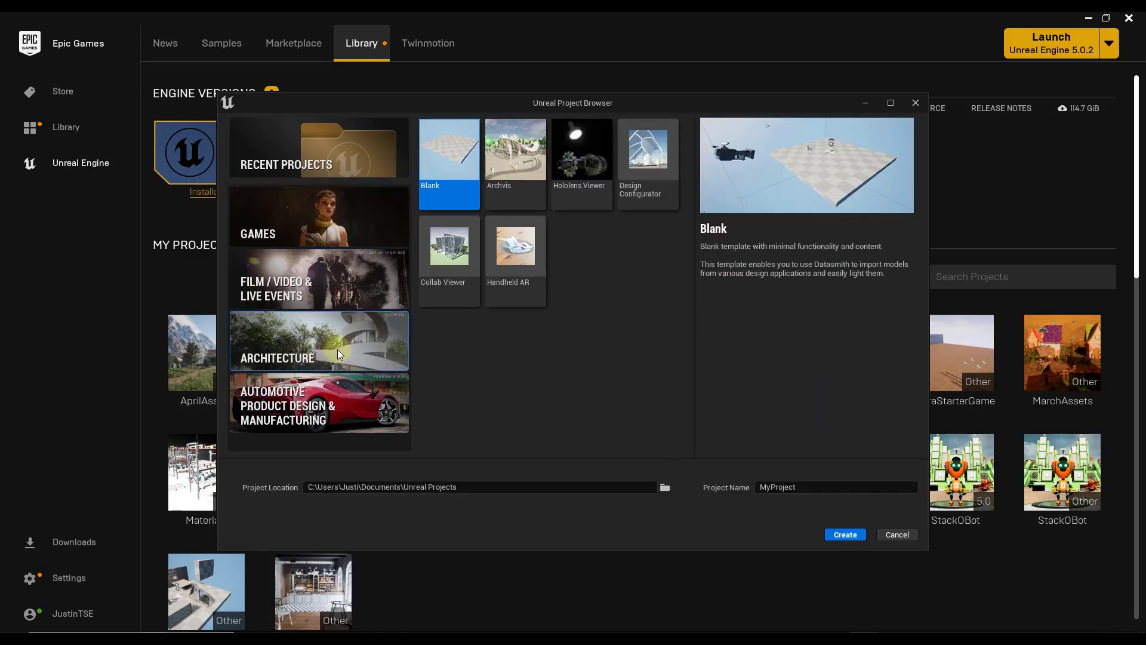
pyautogui.click(517, 149)
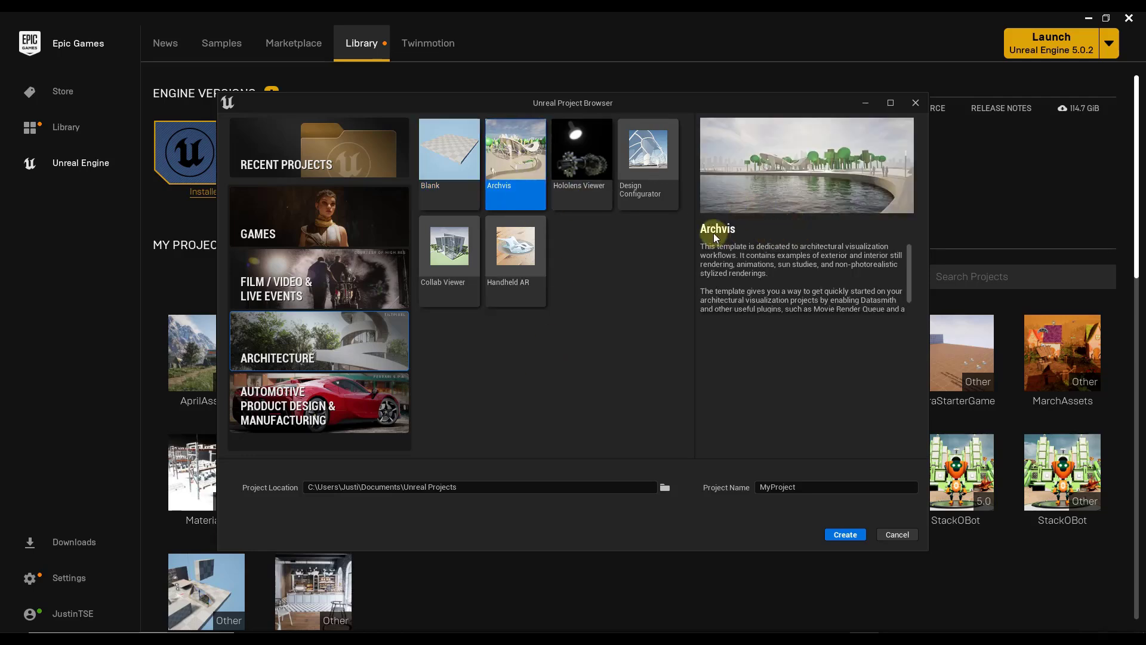
pyautogui.scroll(-2, 797, 263)
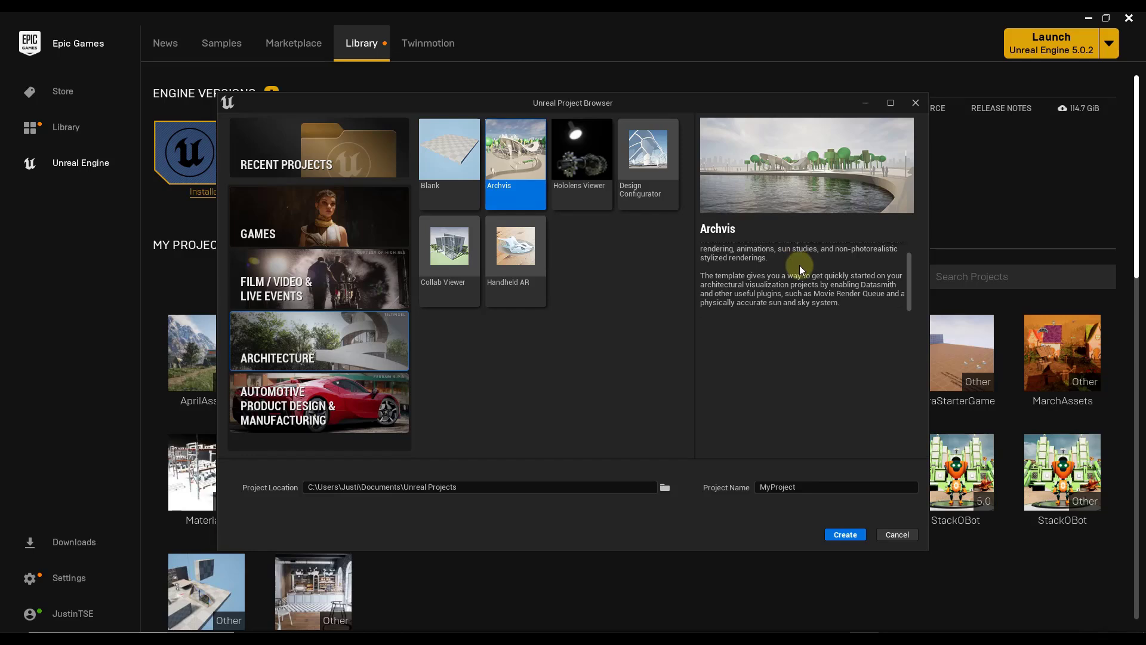
pyautogui.scroll(2, 801, 267)
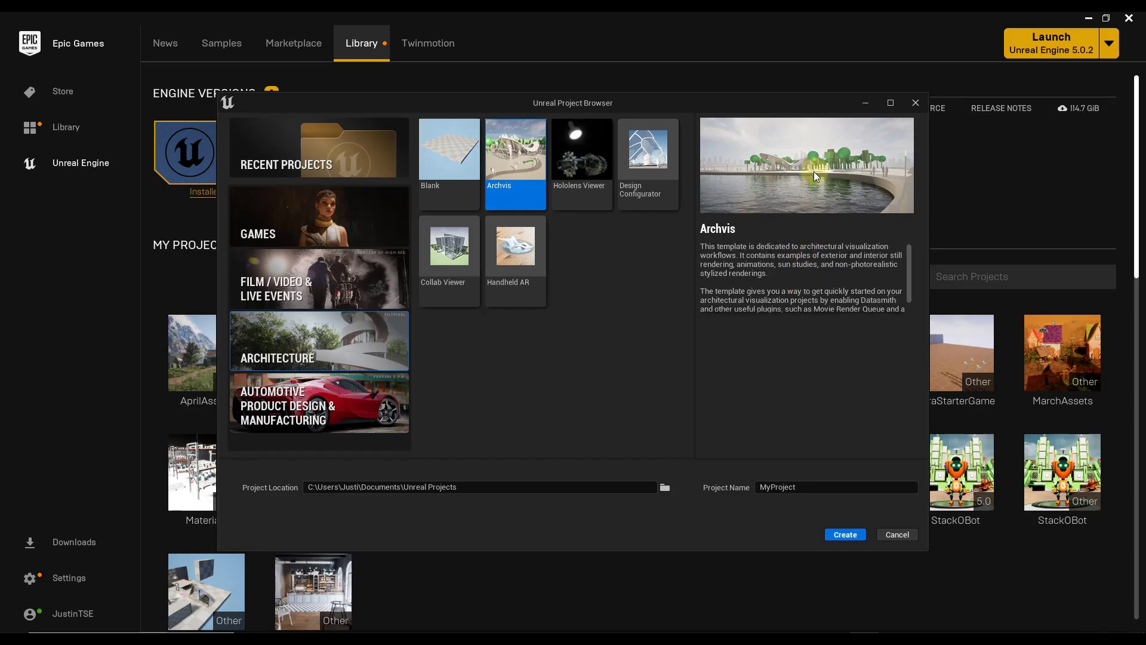
pyautogui.click(469, 153)
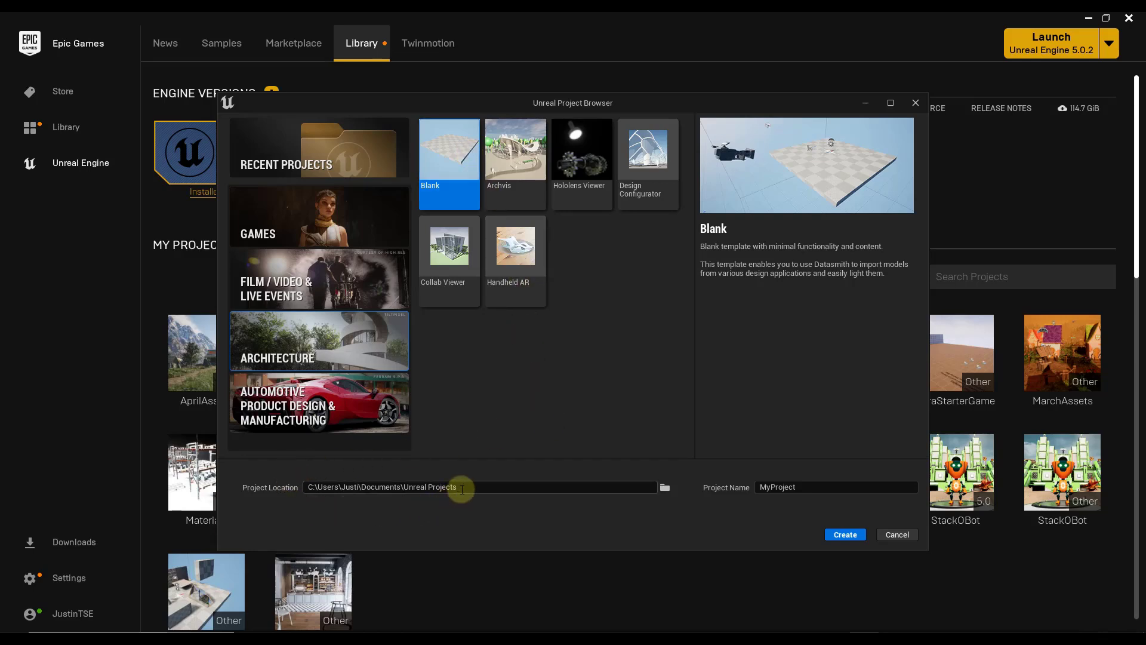
# - Create the project under the name SketchUpImport and update its out-of-date project file
pyautogui.click(822, 487)
pyautogui.moveTo(822, 487); pyautogui.dragTo(712, 487)
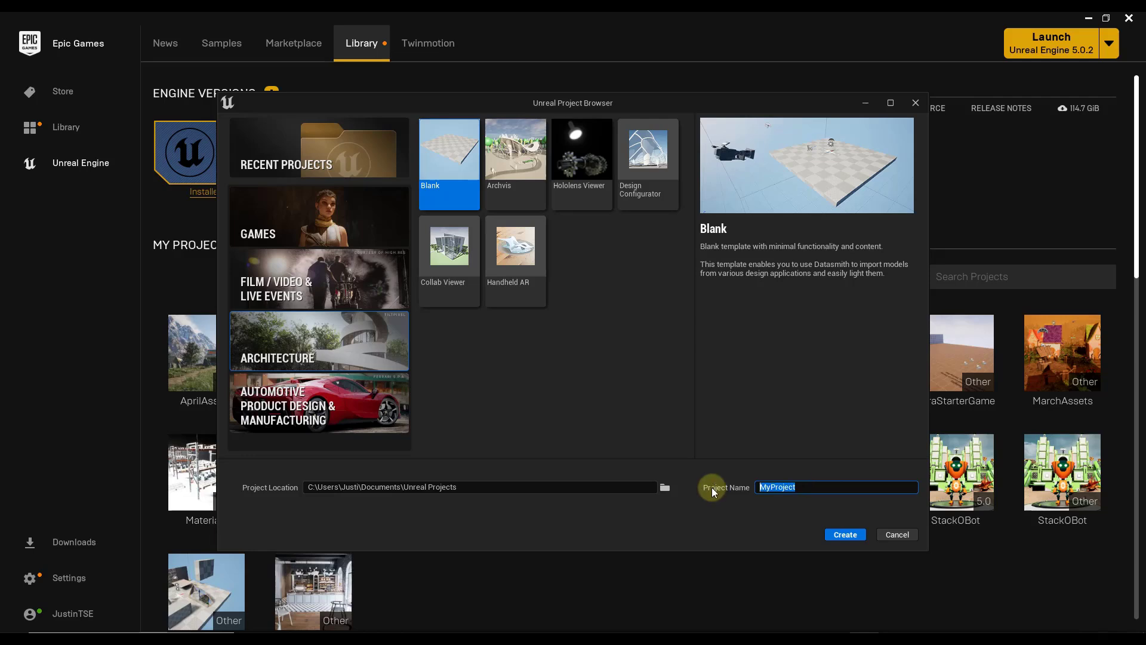
pyautogui.write('SketchUp Import')
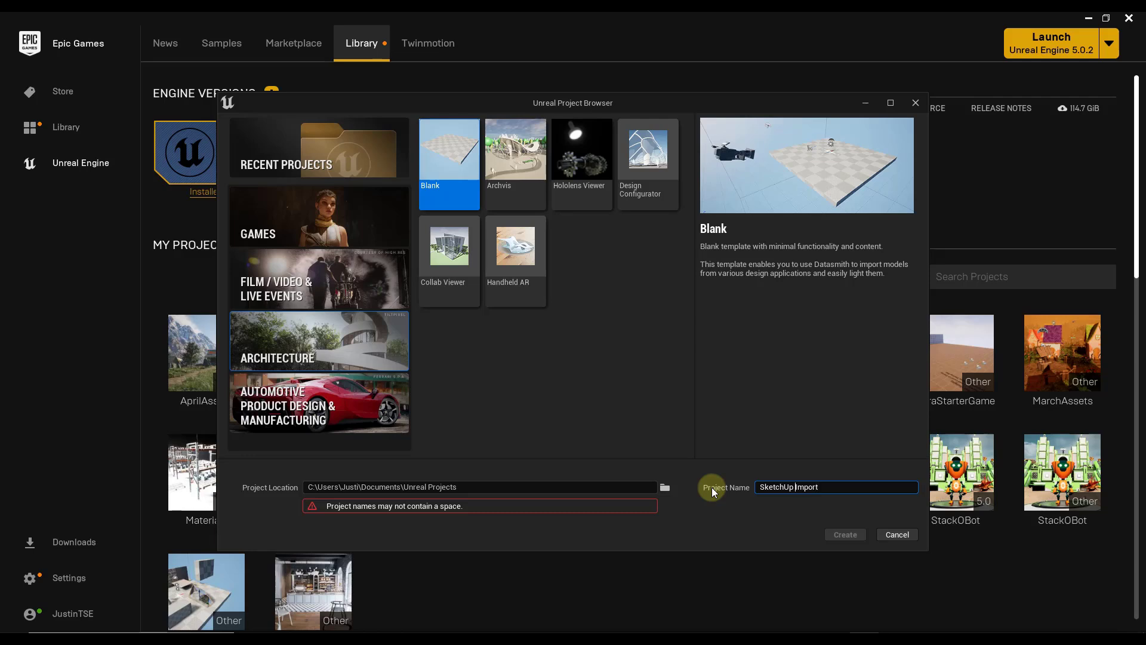
pyautogui.press('BackSpace')
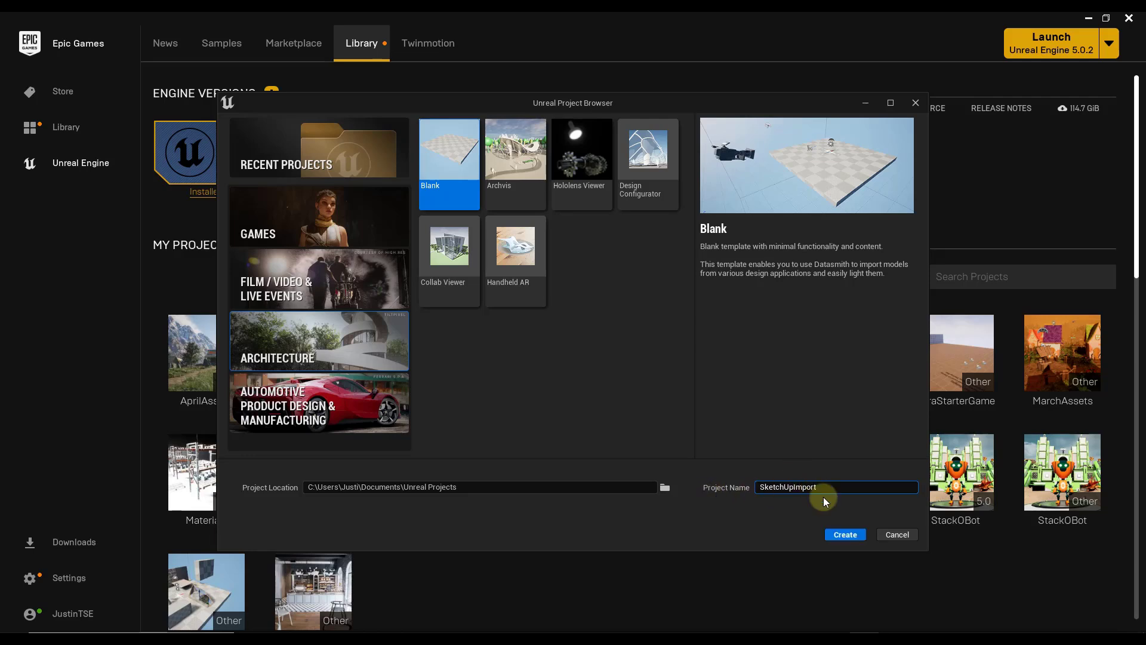
pyautogui.click(848, 534)
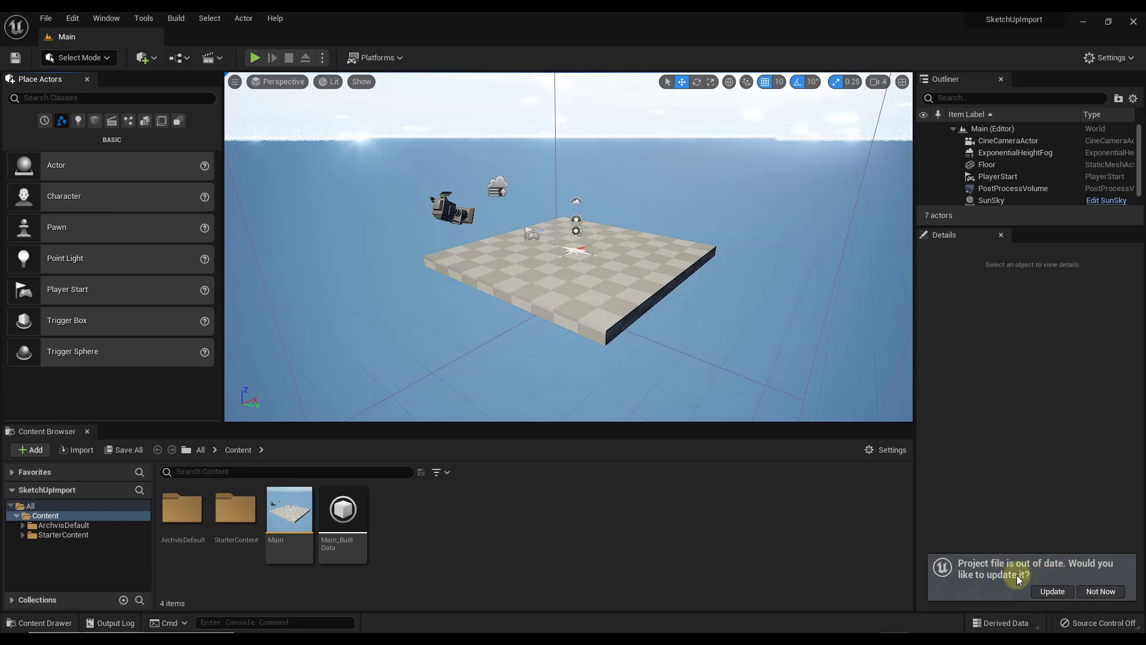
pyautogui.click(1052, 591)
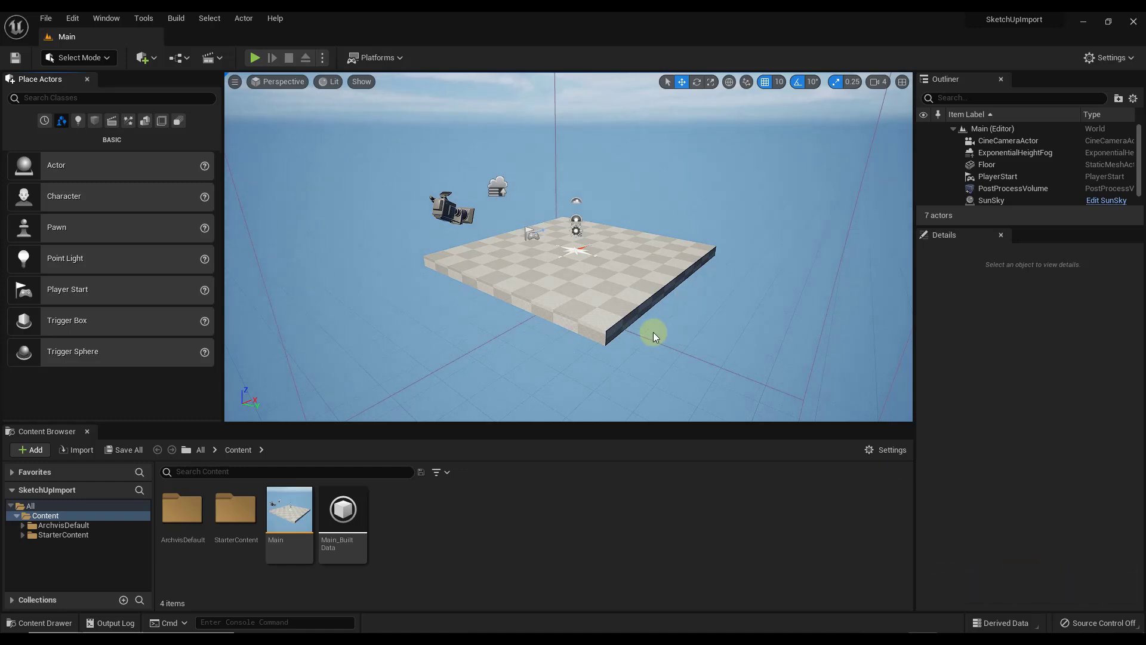
# - Examine the template's default actors by selecting the floor, cine camera, SunSky and height fog in turn, and clear the selection
pyautogui.moveTo(668, 276)
pyautogui.mouseDown(button='right')
pyautogui.moveTo(678, 275)
pyautogui.moveTo(665, 276)
pyautogui.mouseUp(button='right')
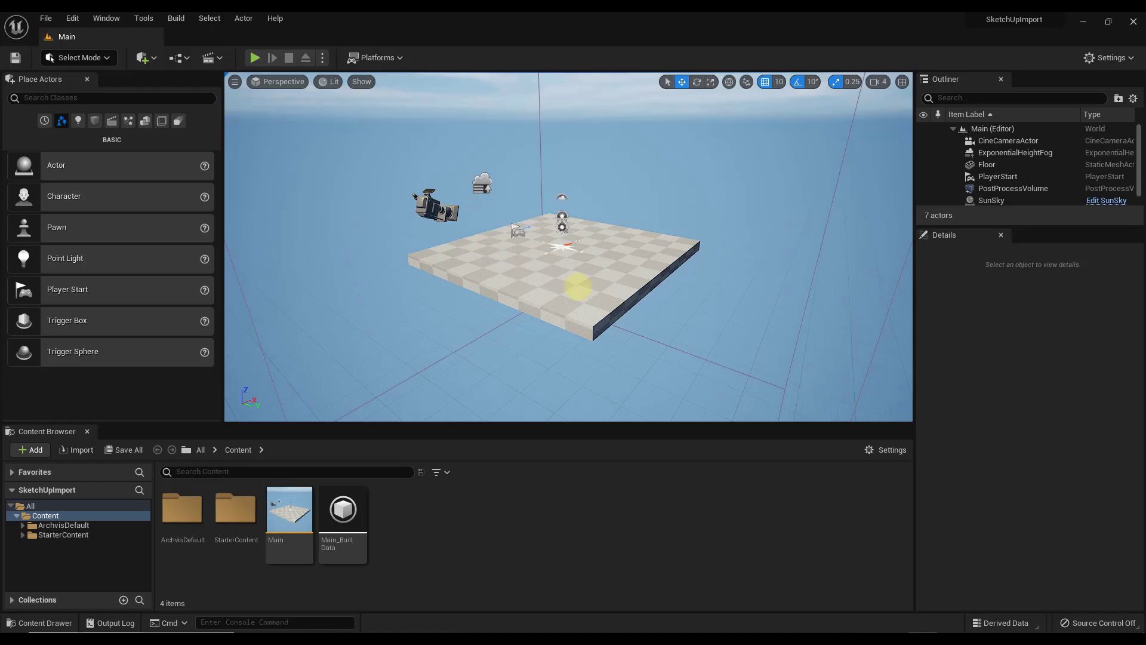
pyautogui.click(558, 260)
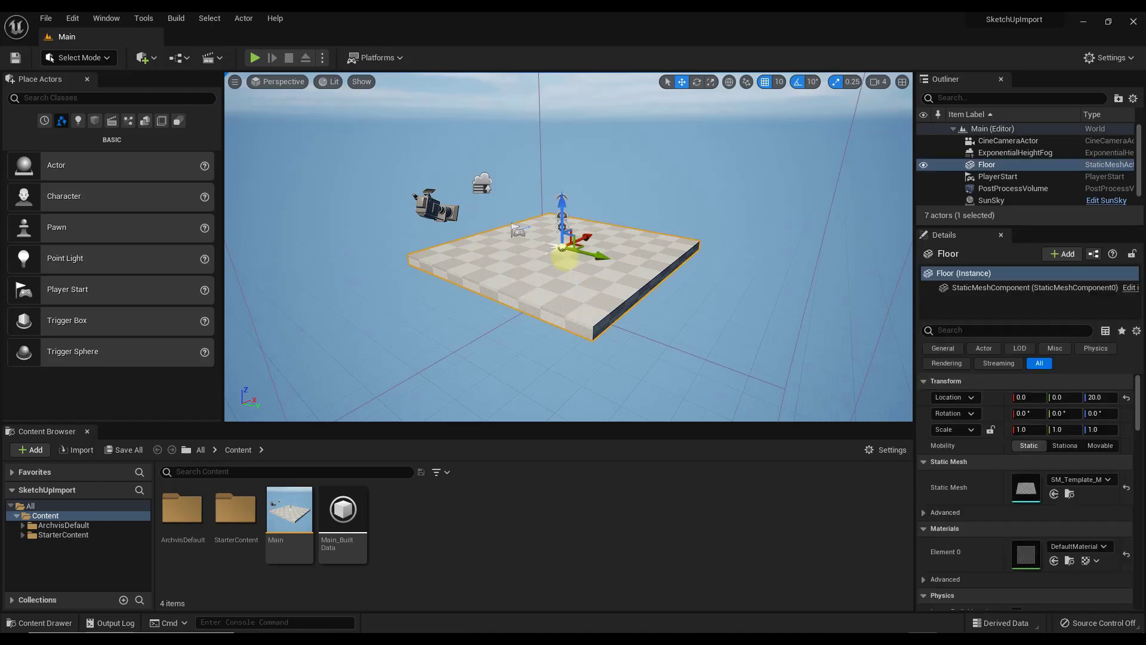
pyautogui.press('Escape')
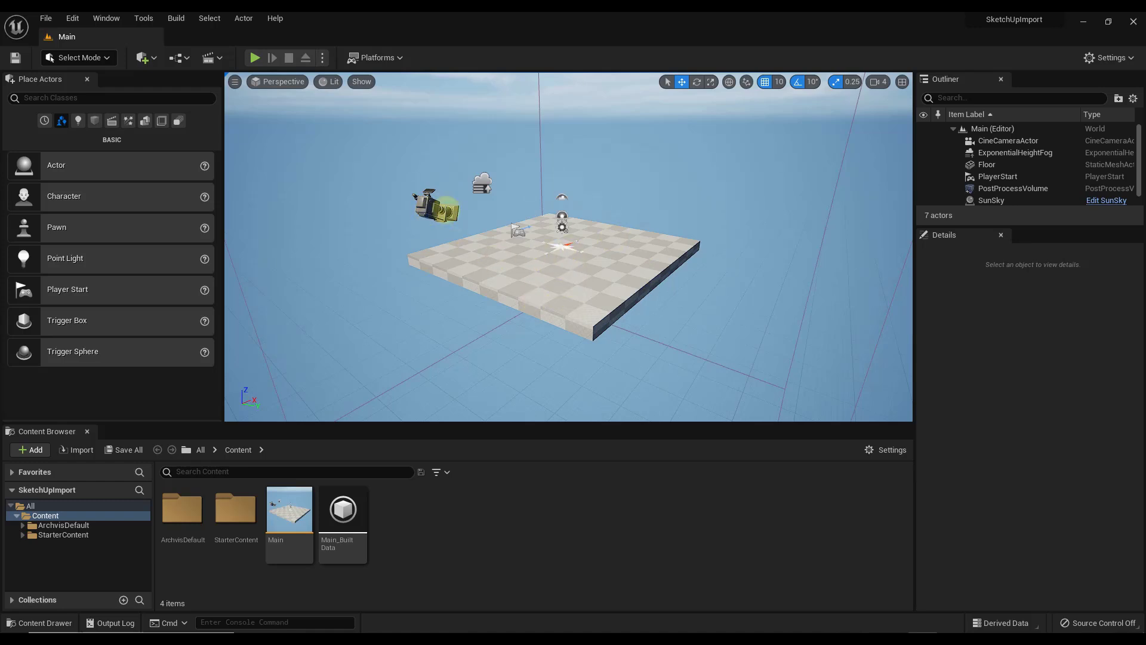
pyautogui.click(431, 207)
pyautogui.moveTo(451, 174)
pyautogui.mouseDown()
pyautogui.moveTo(448, 189)
pyautogui.moveTo(447, 96)
pyautogui.moveTo(452, 170)
pyautogui.mouseUp()
pyautogui.moveTo(453, 167); pyautogui.dragTo(449, 161)
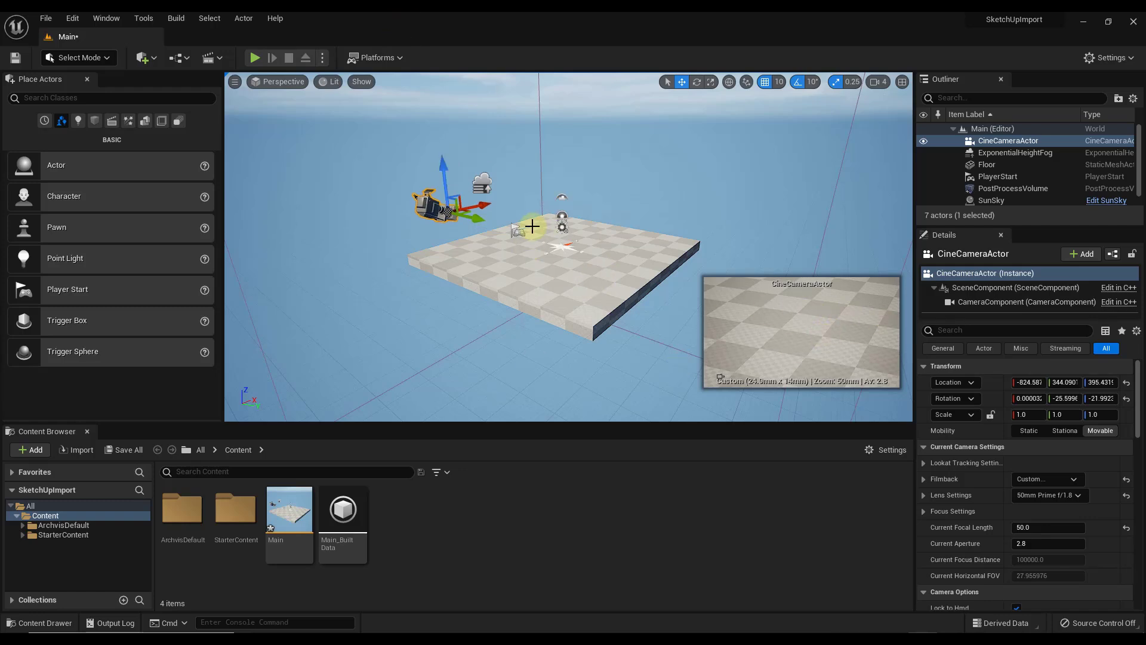
pyautogui.click(562, 215)
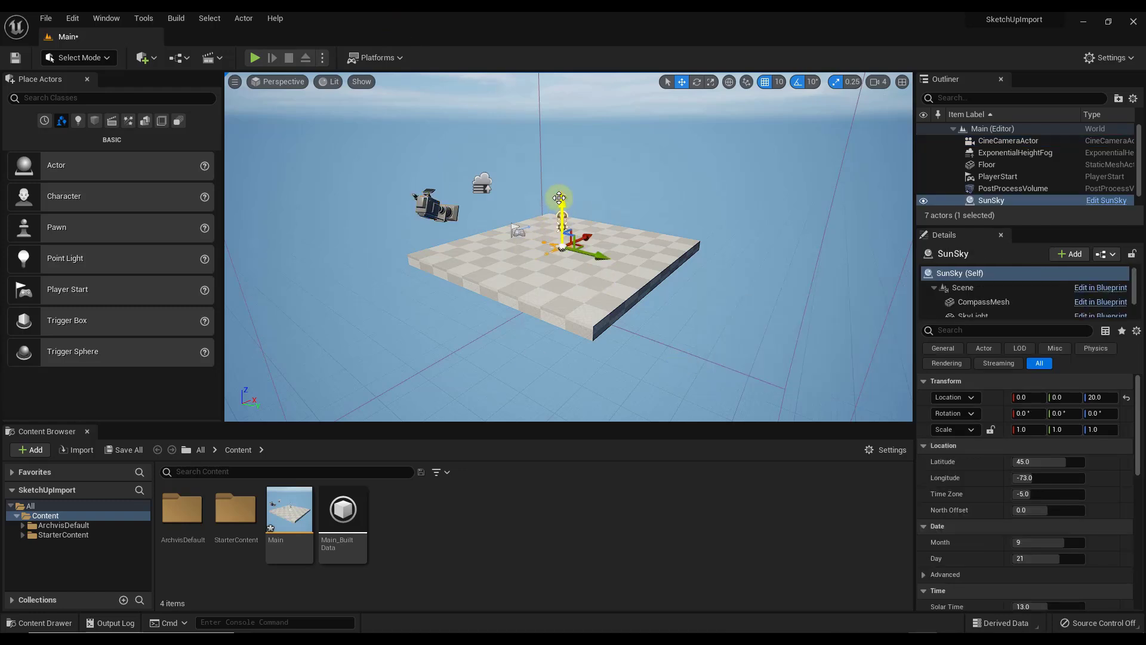
pyautogui.click(481, 184)
pyautogui.click(686, 172)
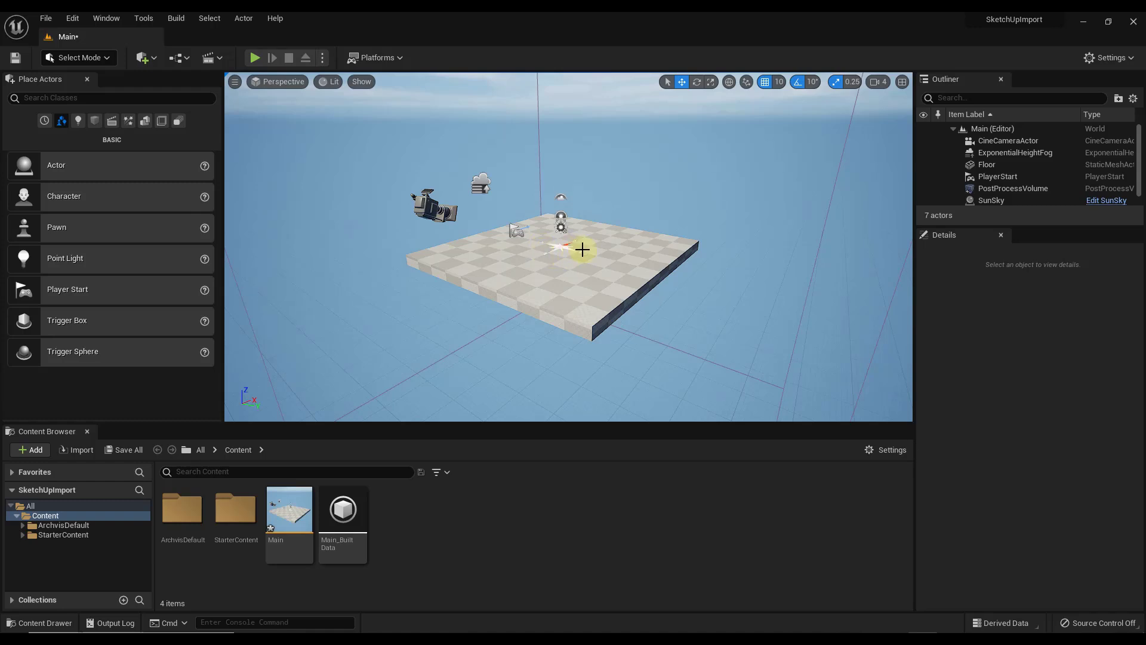
# - Examine the floor and the actors above it from several angles and distances in the perspective viewport
pyautogui.moveTo(579, 246); pyautogui.dragTo(513, 214)
pyautogui.moveTo(513, 214); pyautogui.dragTo(503, 180, button='right')
pyautogui.press('s')
pyautogui.press('w')
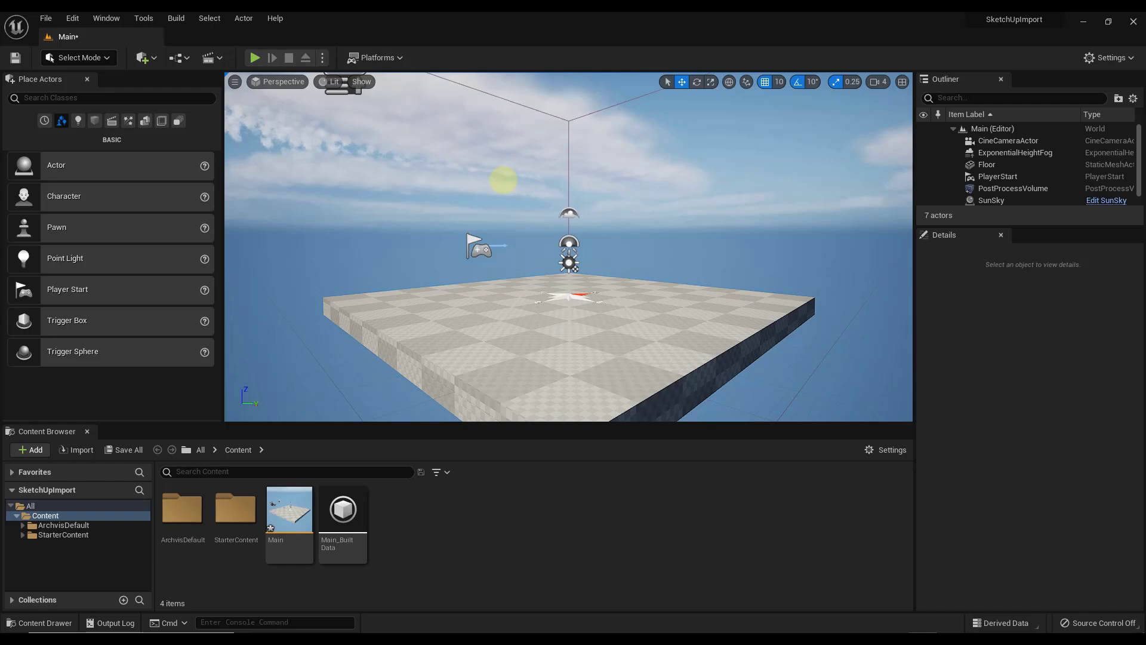
pyautogui.moveTo(503, 179); pyautogui.dragTo(879, 253)
pyautogui.scroll(-3, 576, 322)
pyautogui.scroll(-3, 879, 253)
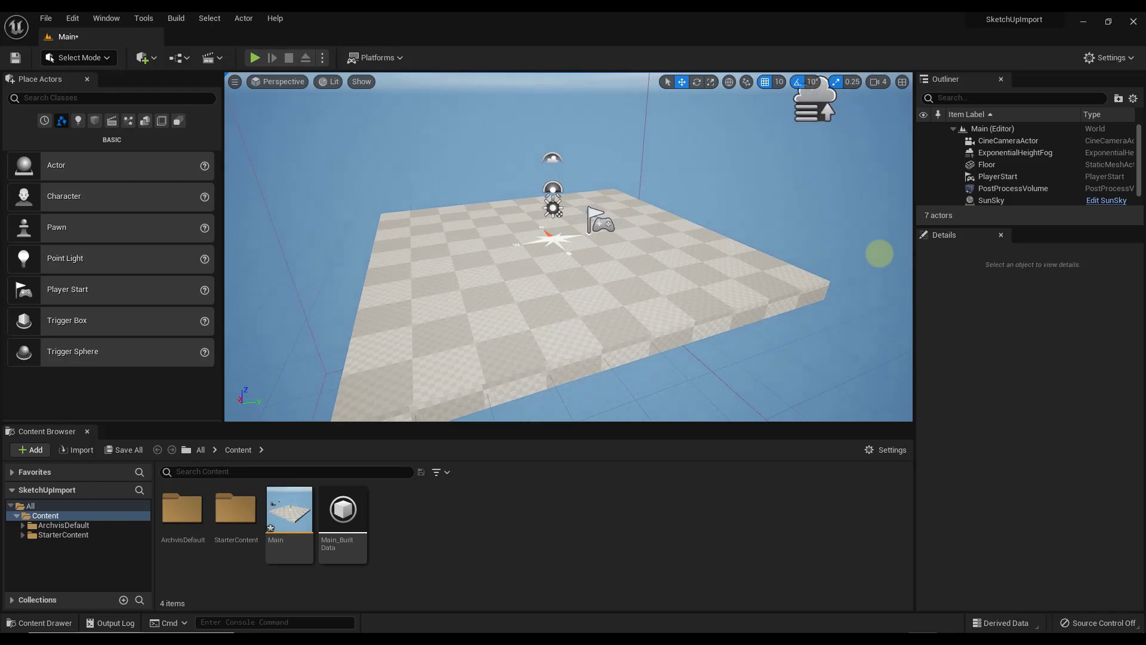
pyautogui.moveTo(880, 253); pyautogui.dragTo(884, 253, button='right')
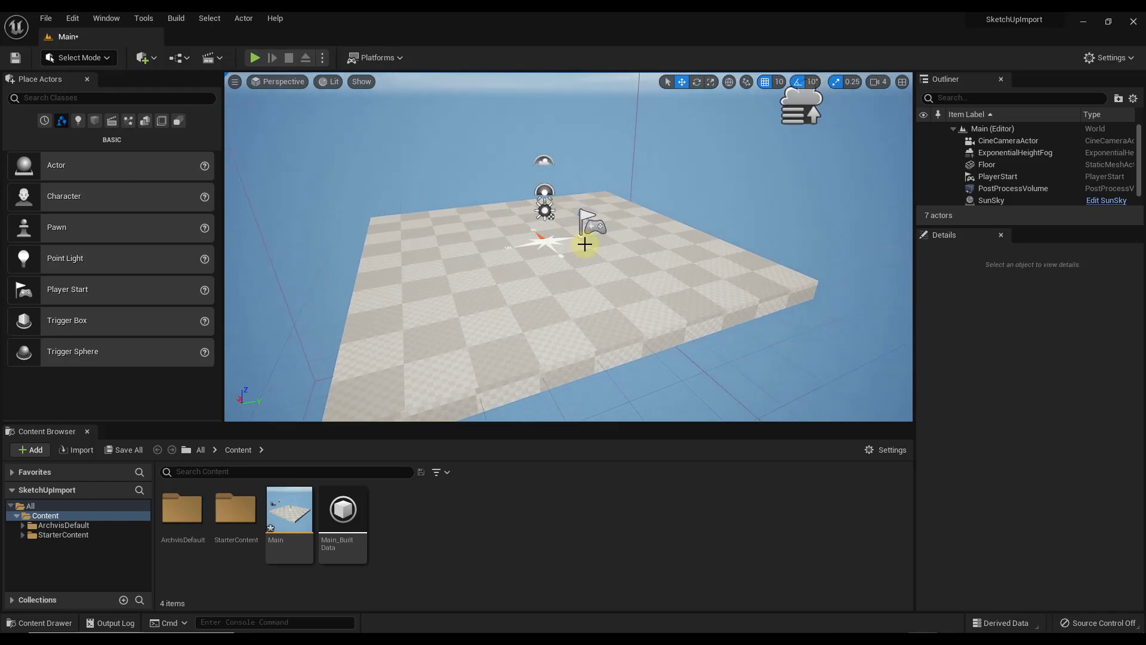
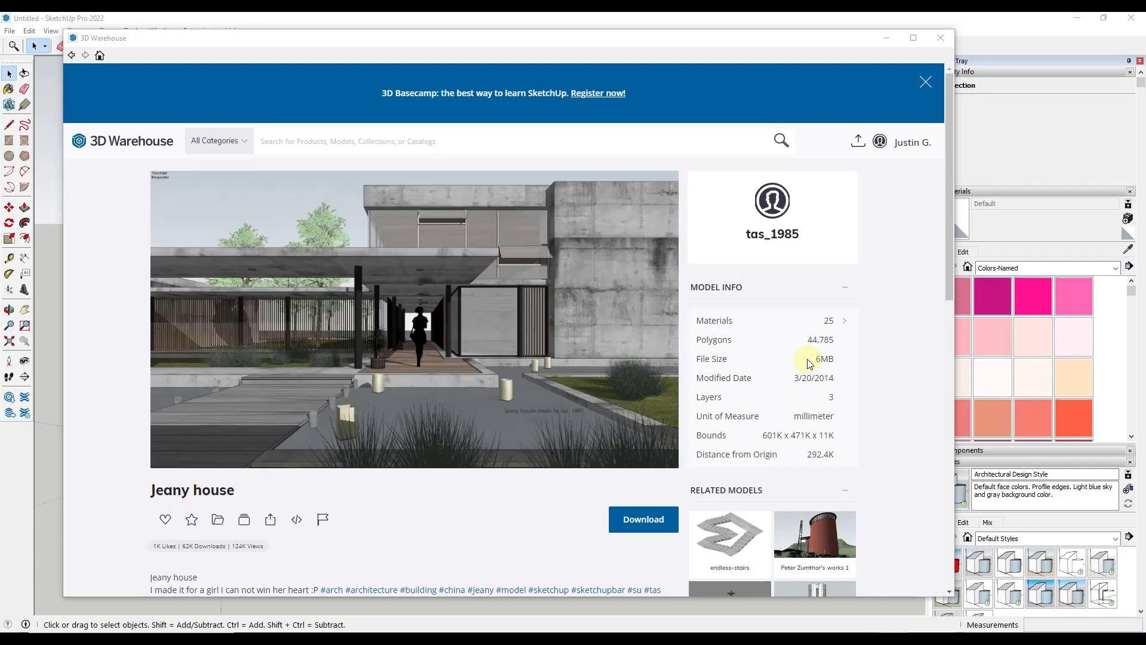
# - Load the Jeany house from 3D Warehouse directly into the SketchUp model and place it beside the scale figure
pyautogui.click(636, 517)
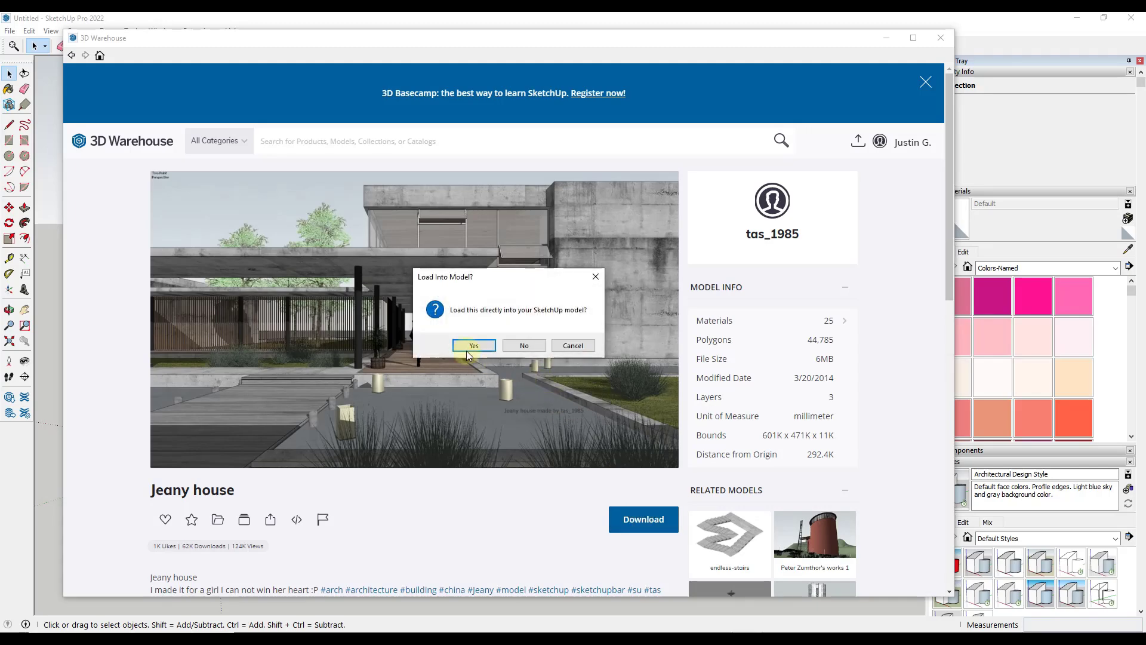
pyautogui.click(461, 346)
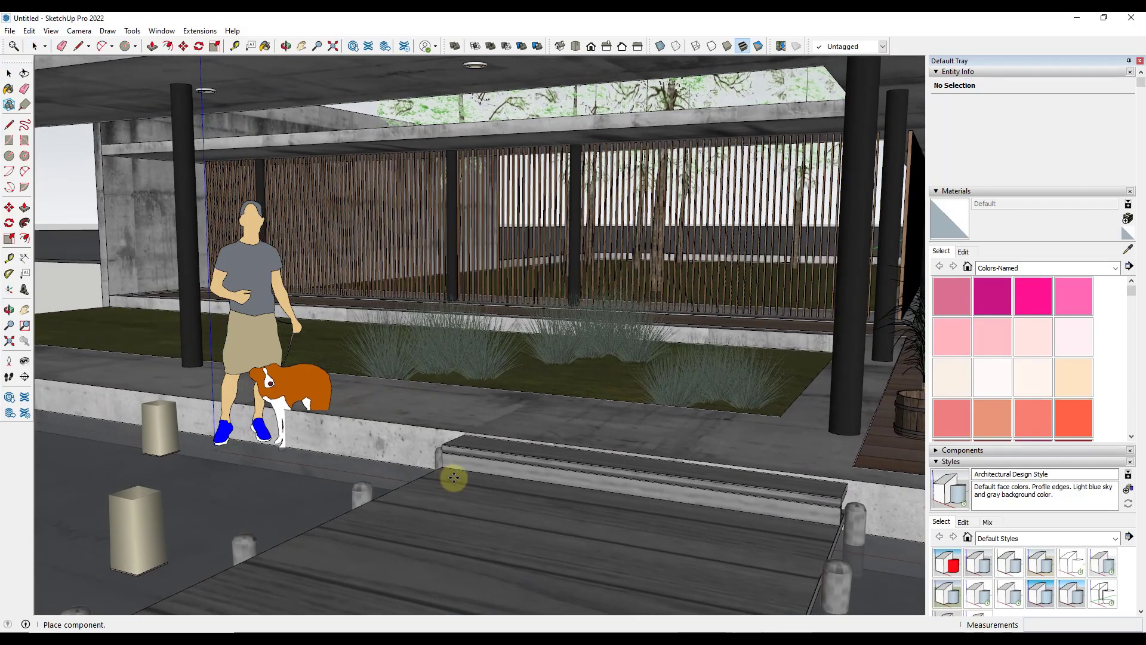
pyautogui.click(454, 478)
pyautogui.scroll(-4, 638, 356)
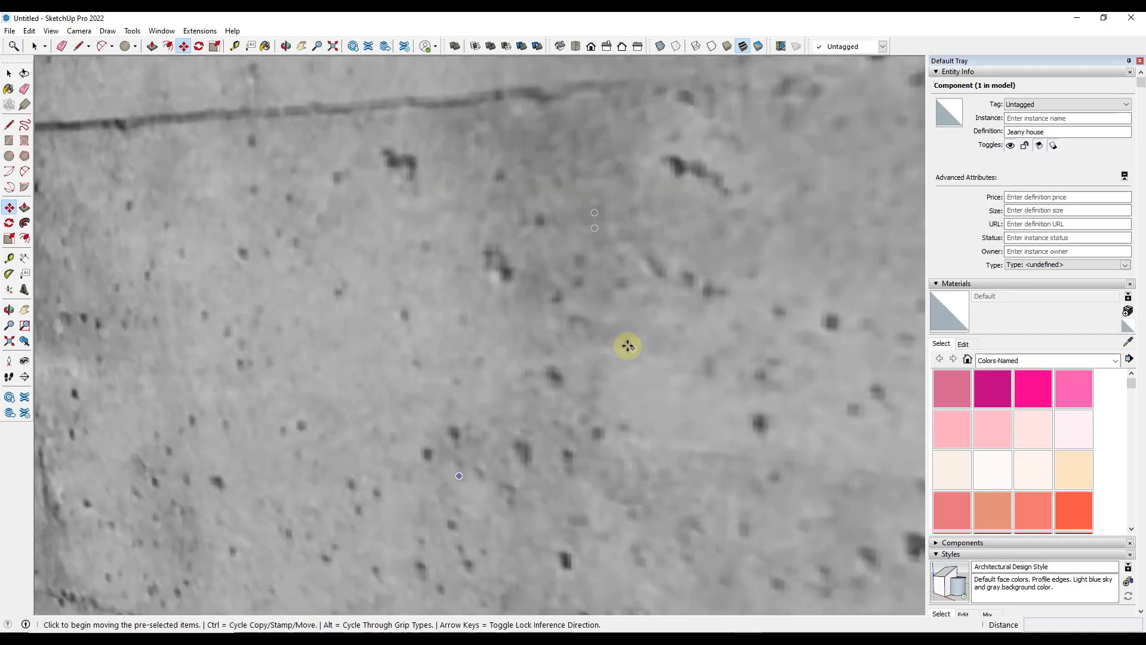
pyautogui.scroll(-6, 628, 346)
pyautogui.moveTo(524, 363); pyautogui.dragTo(748, 350, button='middle')
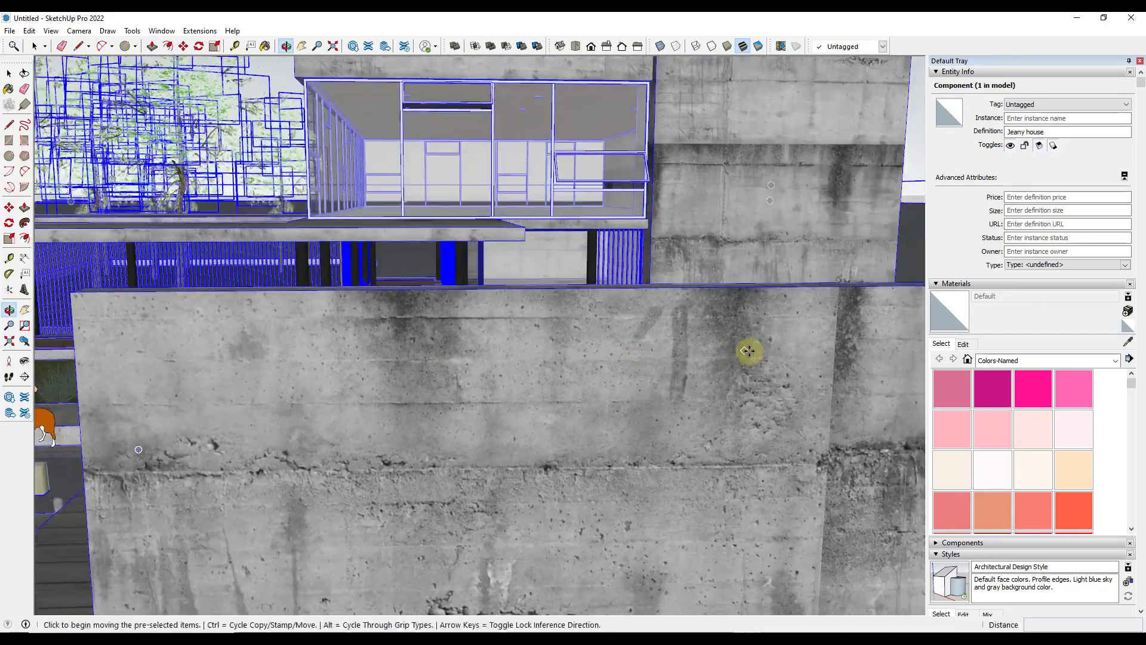
pyautogui.scroll(-3, 747, 351)
pyautogui.scroll(-3, 494, 373)
pyautogui.moveTo(407, 390); pyautogui.dragTo(394, 363, button='middle')
pyautogui.scroll(3, 386, 396)
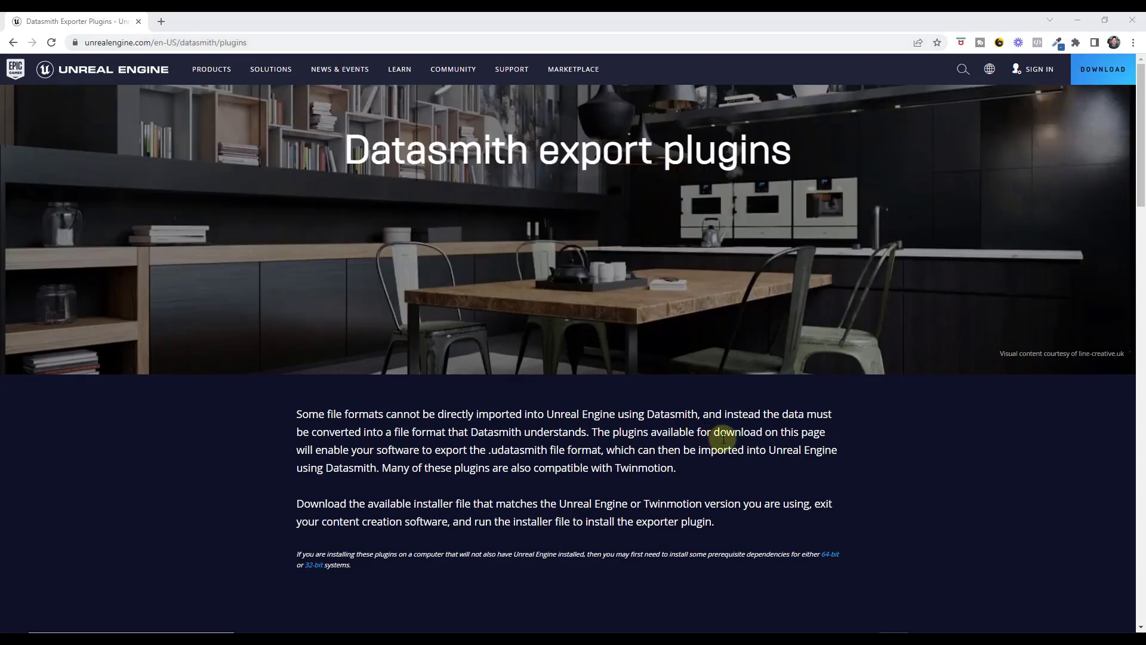
# - Download the Datasmith SketchUp Pro exporter for use with Unreal Engine 5.0 on Windows from the plugins page
pyautogui.scroll(-5, 801, 488)
pyautogui.scroll(-2, 528, 259)
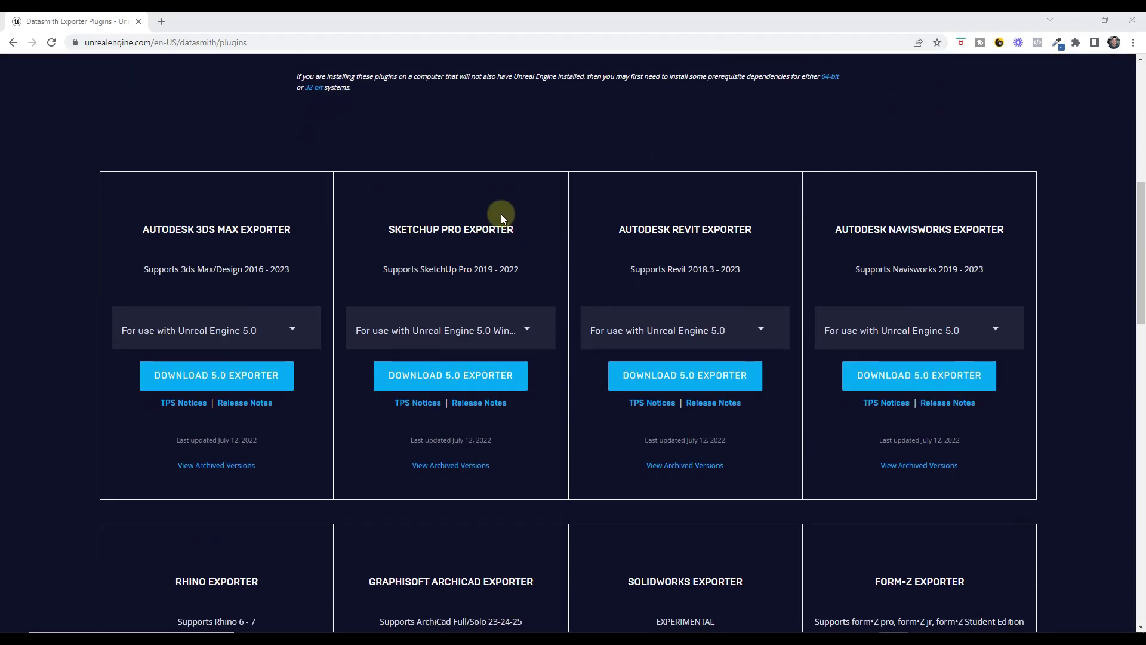
pyautogui.scroll(-1, 500, 214)
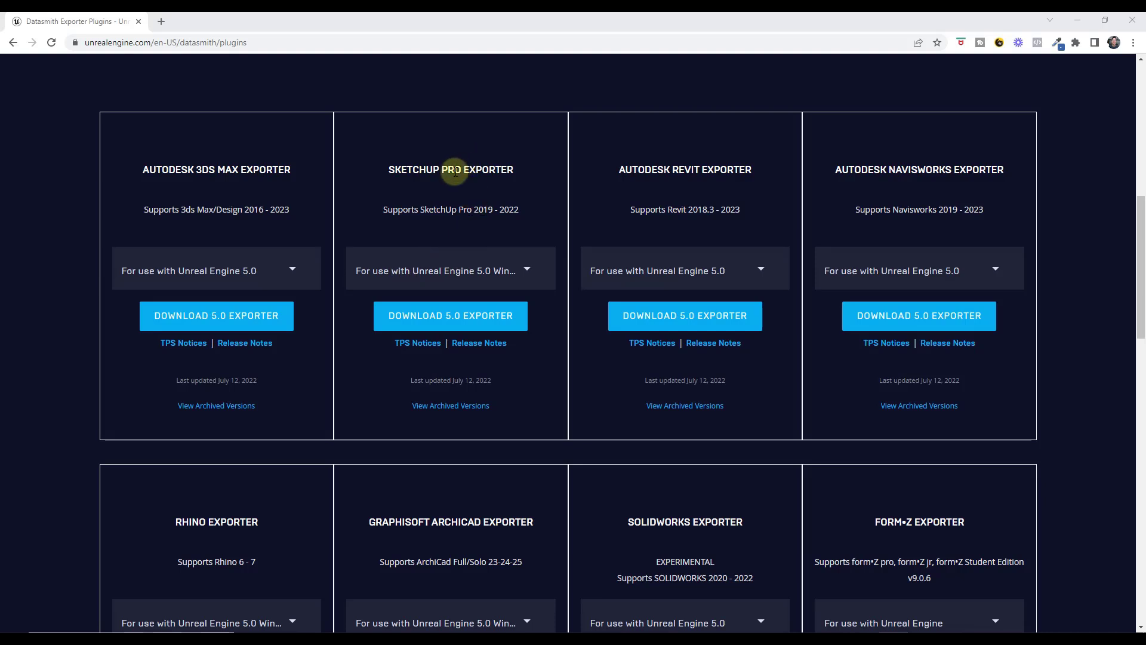
pyautogui.click(511, 272)
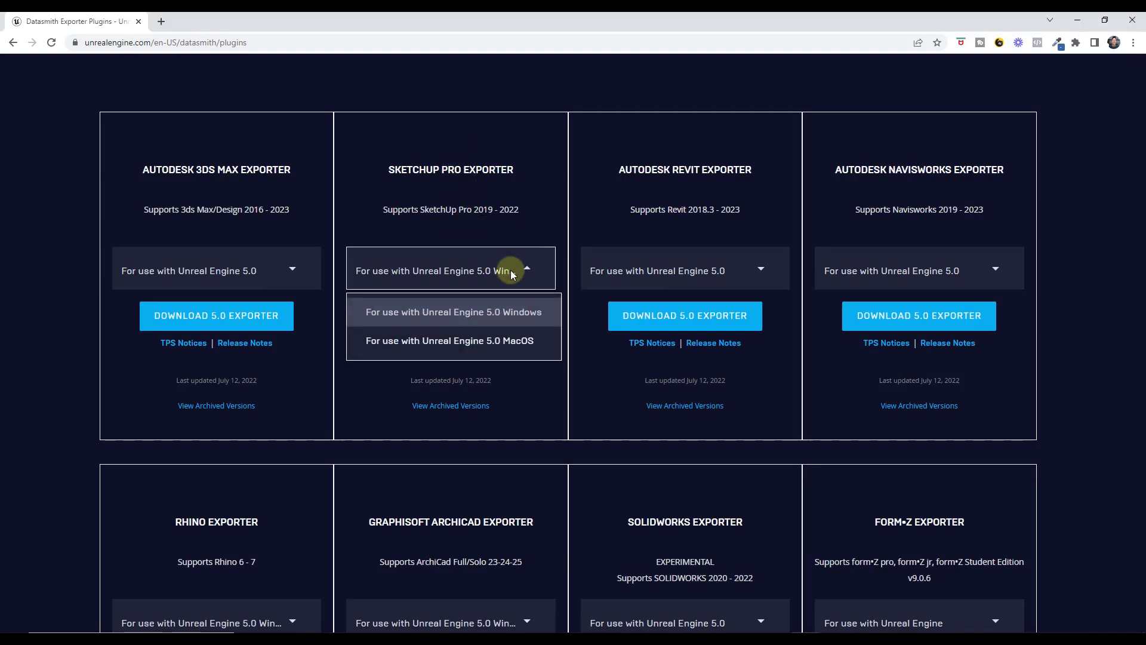
pyautogui.click(510, 271)
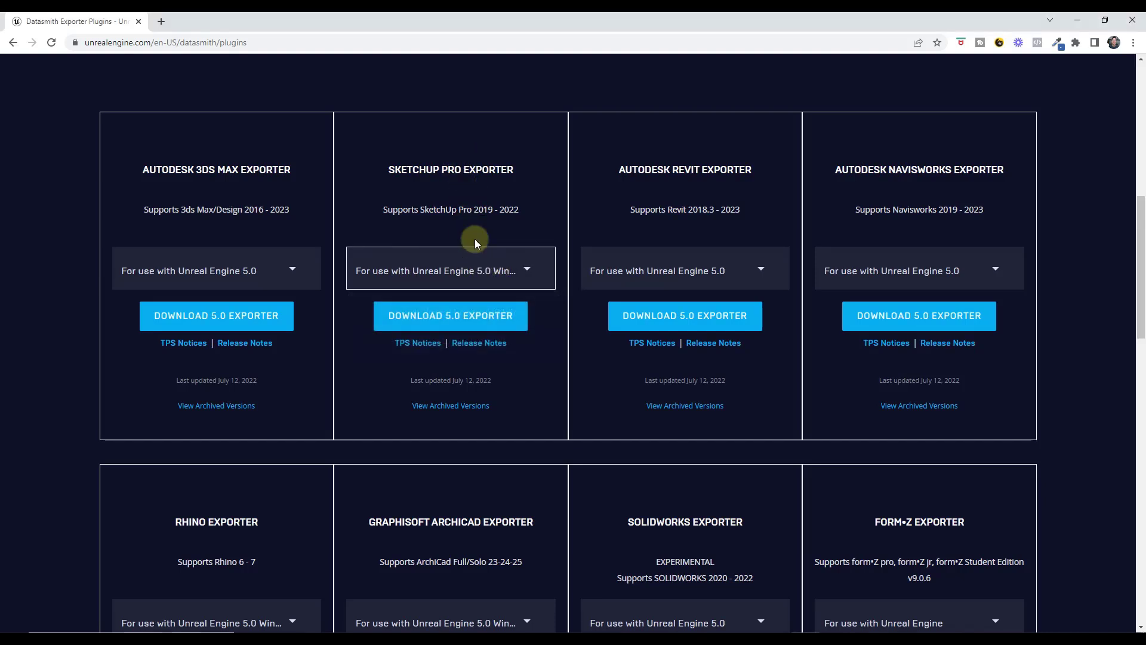
pyautogui.click(506, 269)
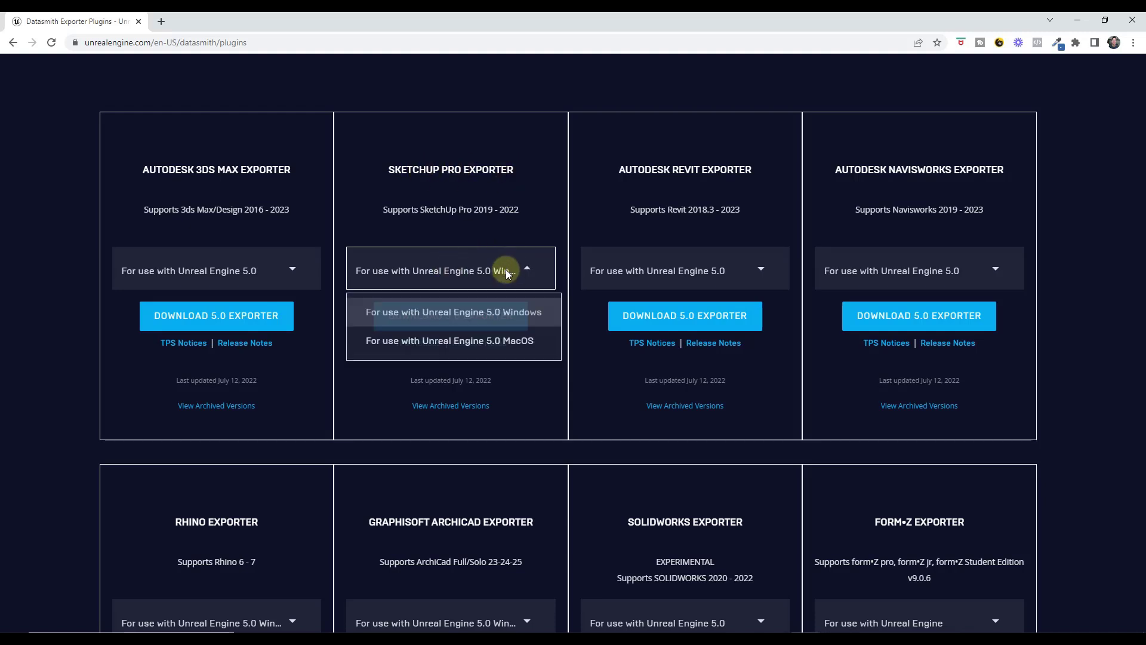
pyautogui.click(507, 317)
pyautogui.click(471, 316)
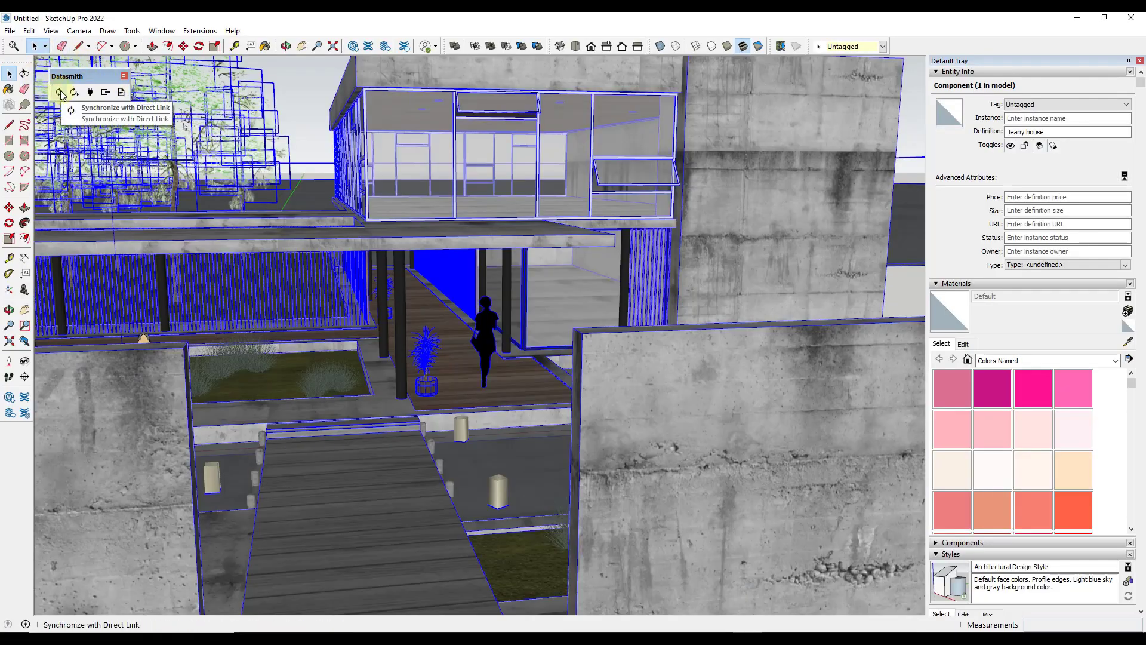
# - Set the floating Datasmith toolbar aside and examine the Jeany house from farther away and a higher angle
pyautogui.moveTo(71, 74); pyautogui.dragTo(69, 70)
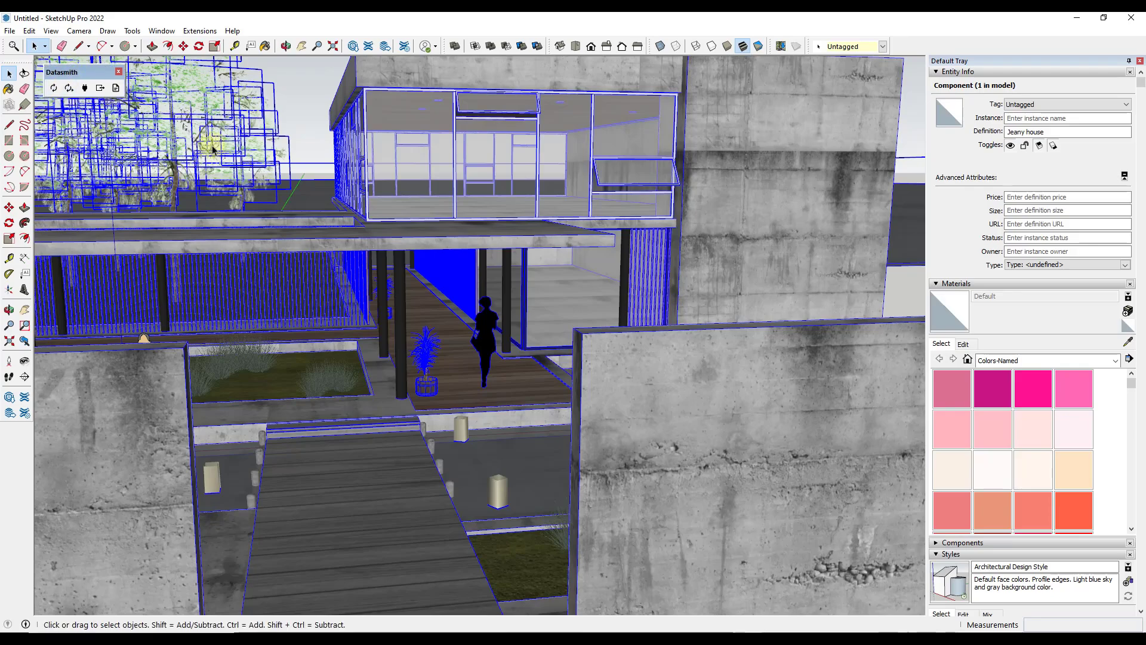
pyautogui.scroll(-5, 441, 382)
pyautogui.moveTo(440, 384); pyautogui.dragTo(358, 394, button='middle')
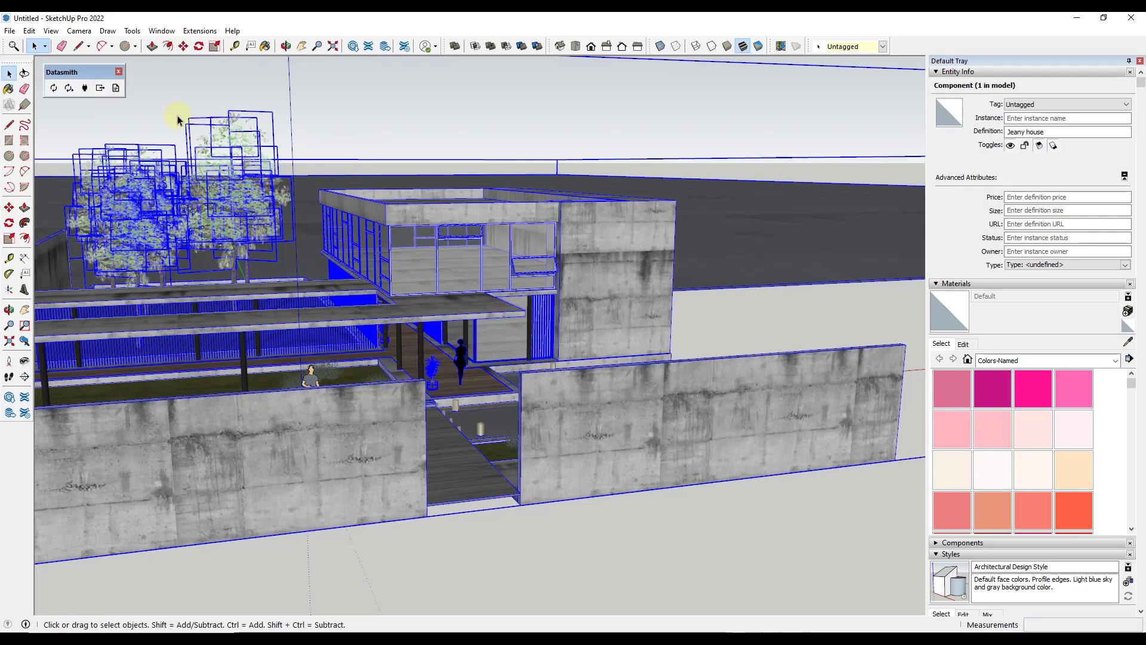
pyautogui.moveTo(96, 73); pyautogui.dragTo(99, 72)
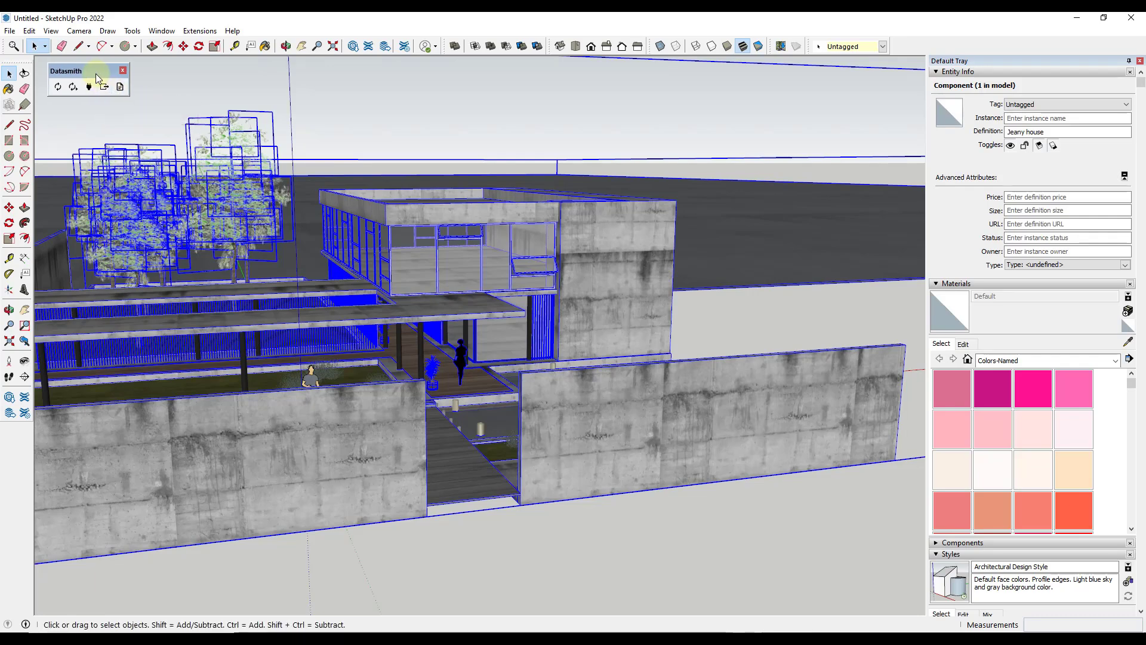
pyautogui.moveTo(476, 248)
pyautogui.mouseDown(button='middle')
pyautogui.moveTo(429, 274)
pyautogui.moveTo(443, 266)
pyautogui.mouseUp(button='middle')
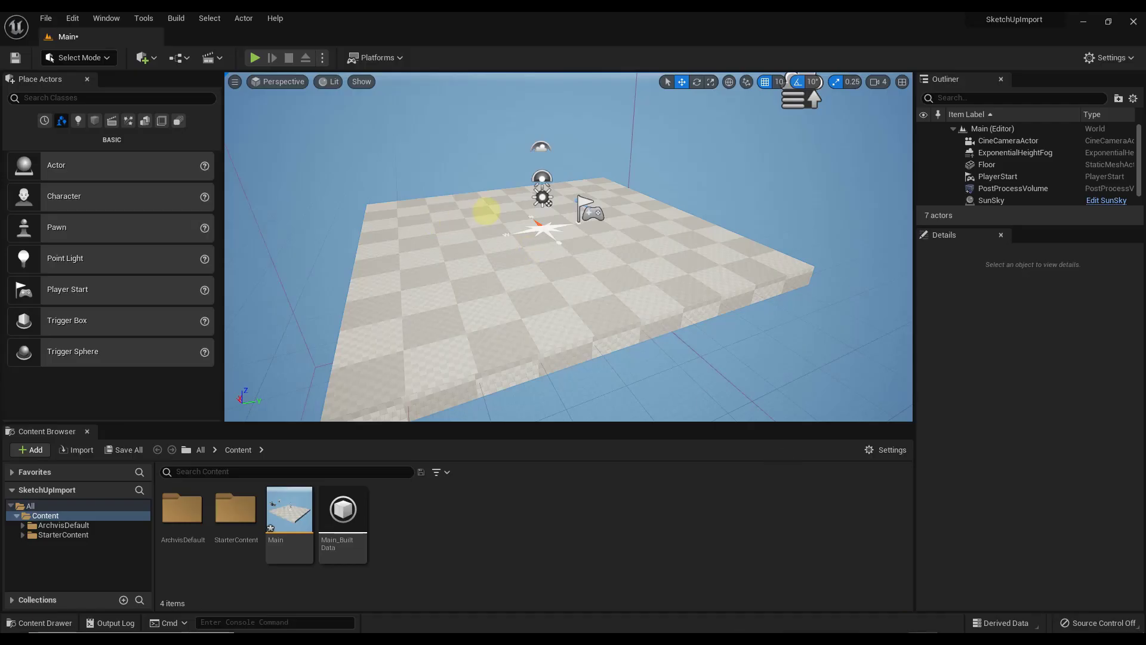
pyautogui.moveTo(487, 211); pyautogui.dragTo(520, 238, button='right')
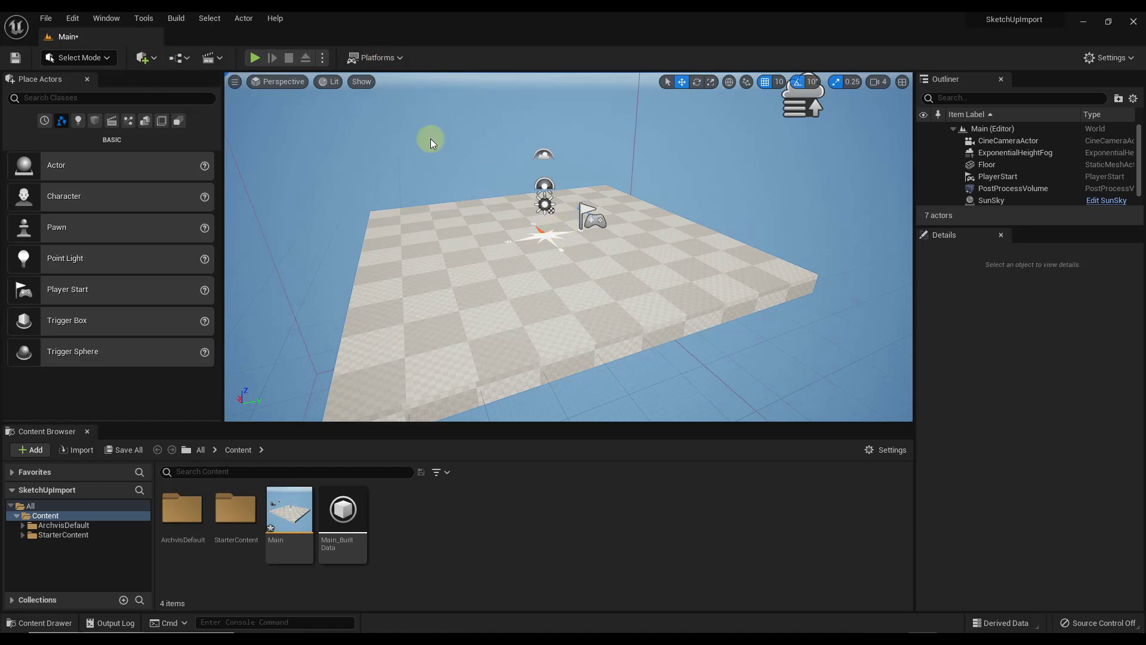
pyautogui.click(155, 61)
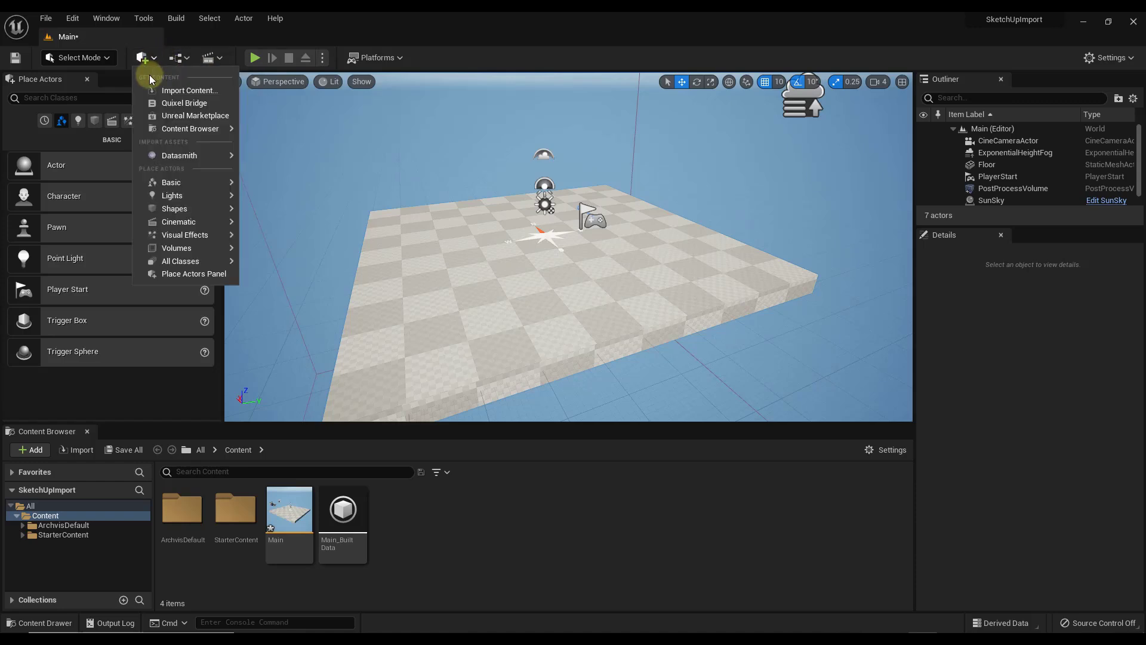
pyautogui.moveTo(176, 130)
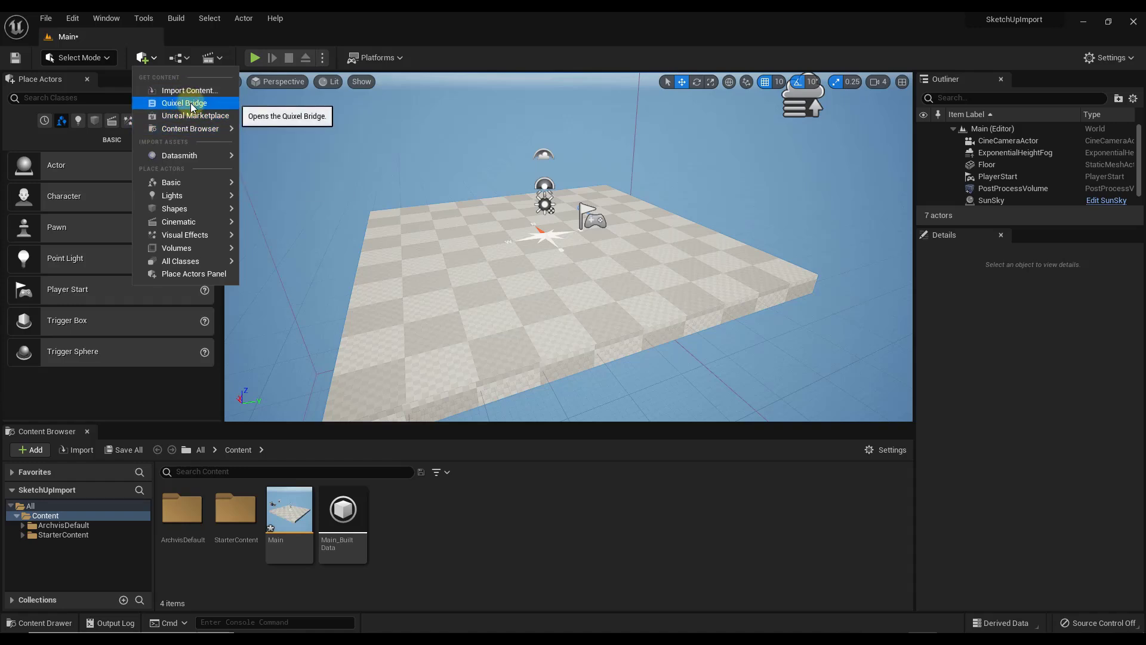
pyautogui.moveTo(191, 158)
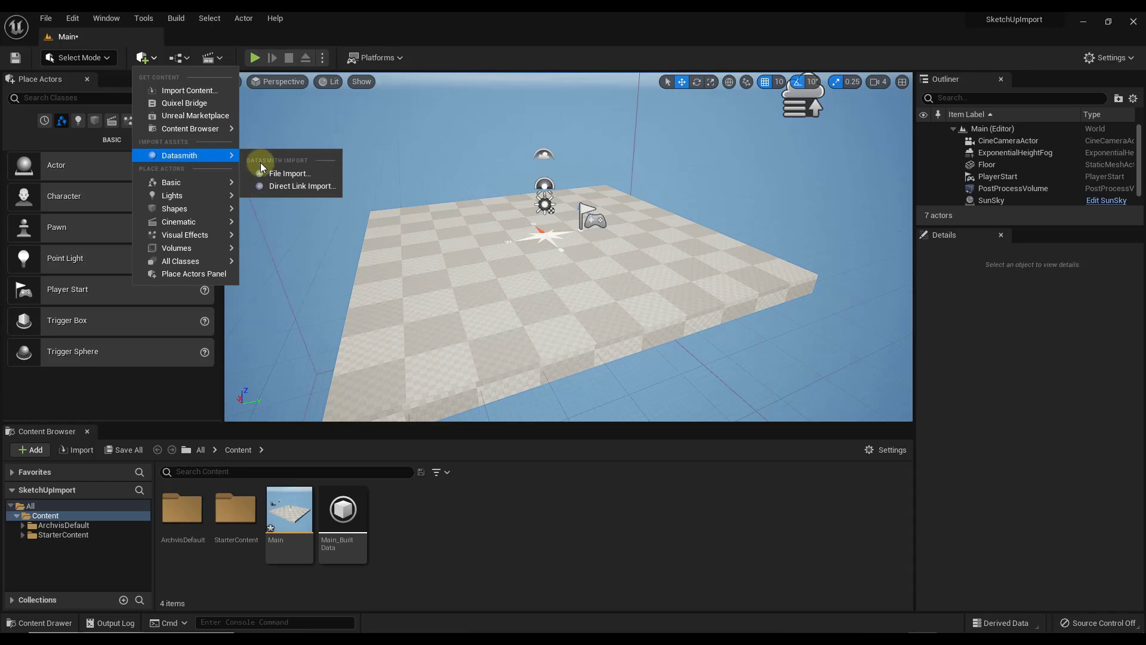
pyautogui.click(288, 188)
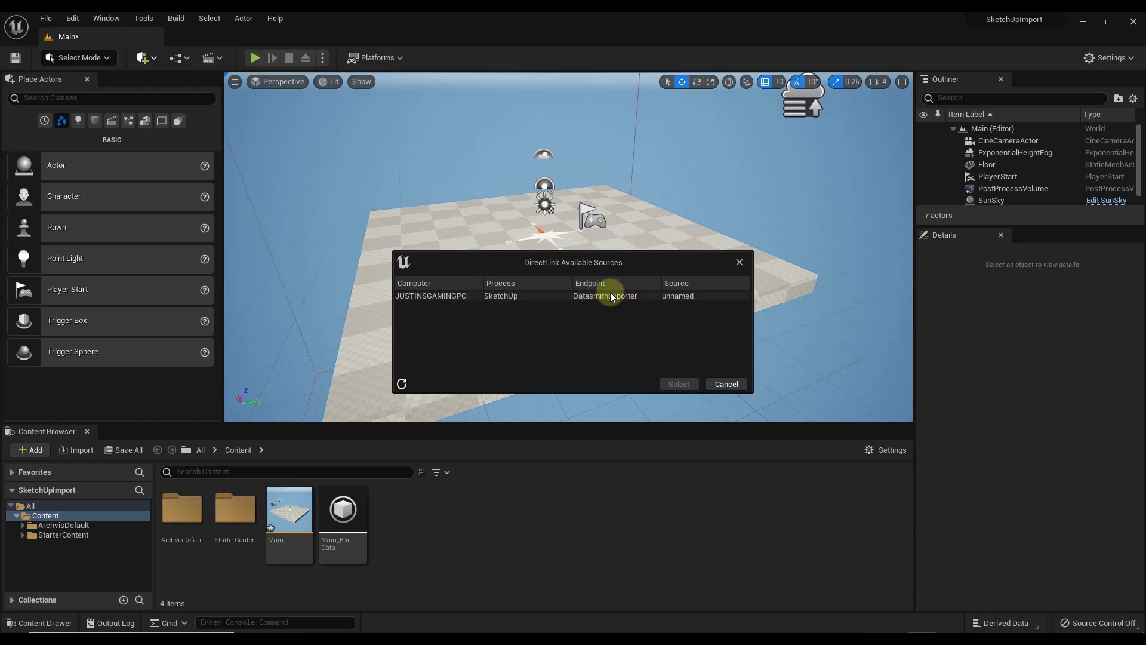
pyautogui.click(510, 295)
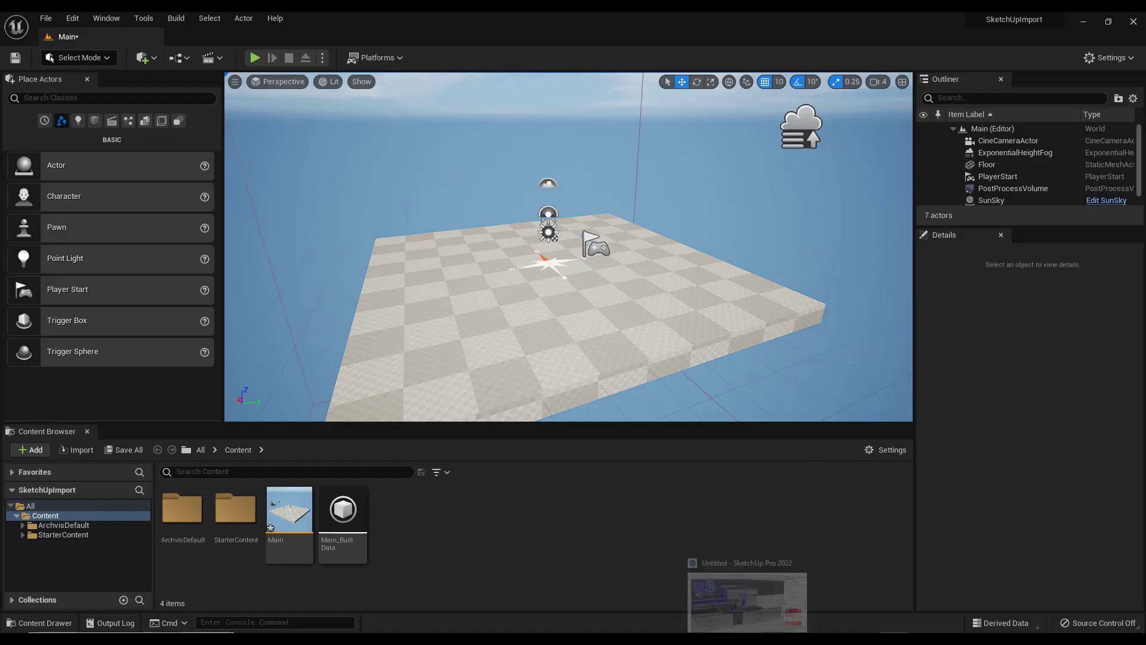
# - Switch to SketchUp, toggle Datasmith's Direct Link Auto Sync on, and return to Unreal Engine
pyautogui.click(747, 639)
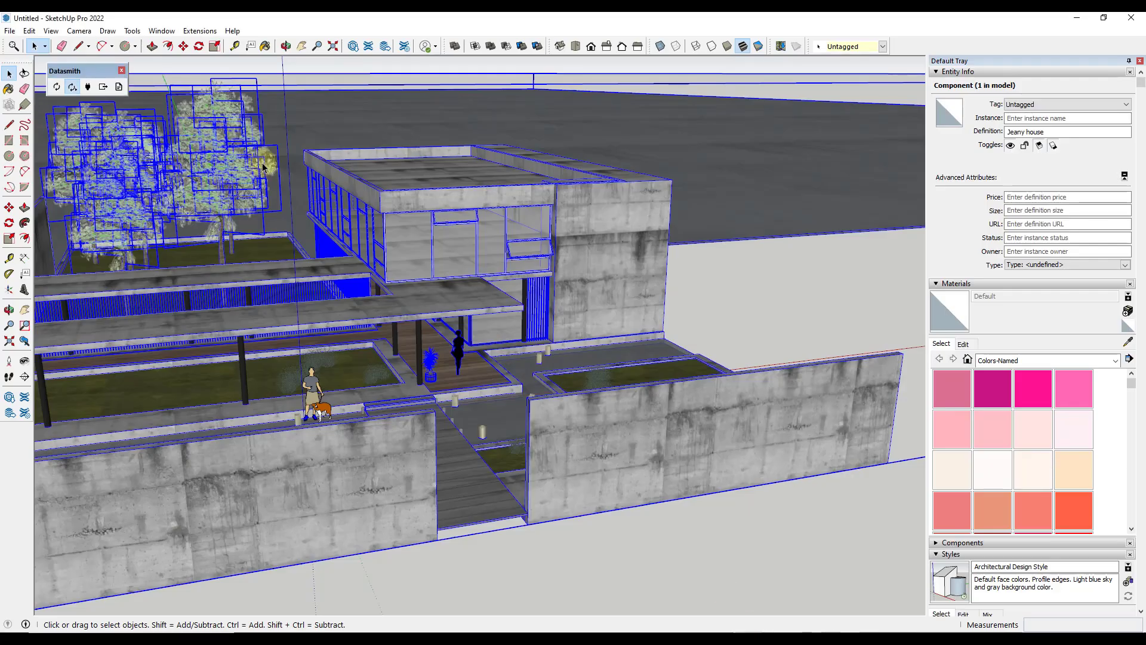
pyautogui.click(76, 89)
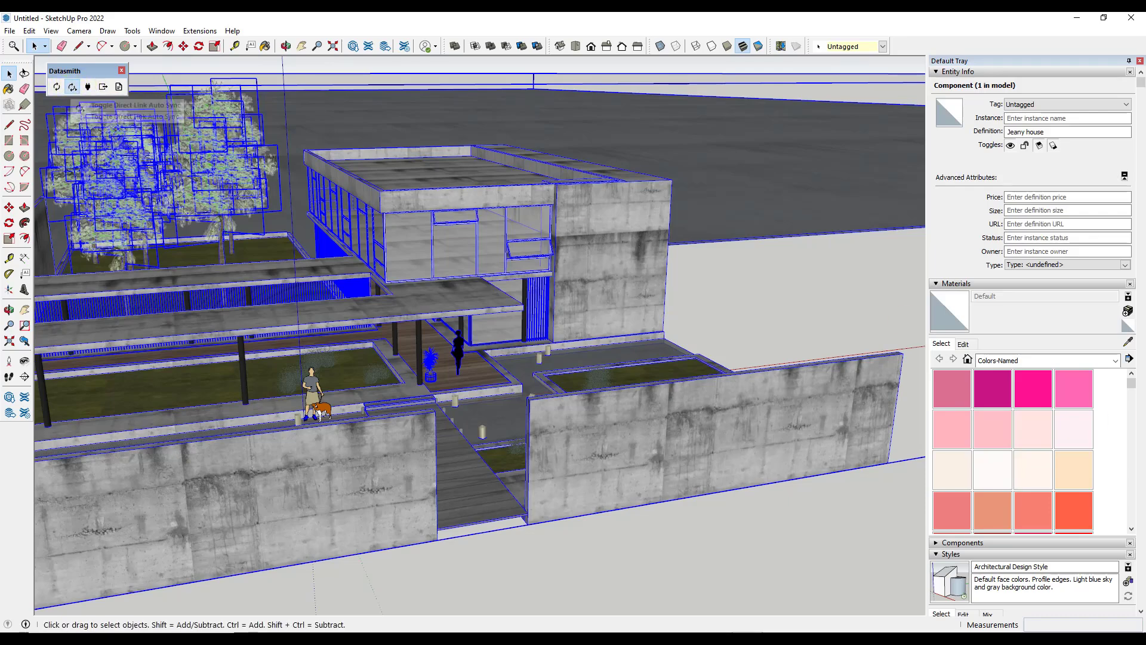
pyautogui.click(925, 638)
pyautogui.click(146, 57)
pyautogui.moveTo(179, 155)
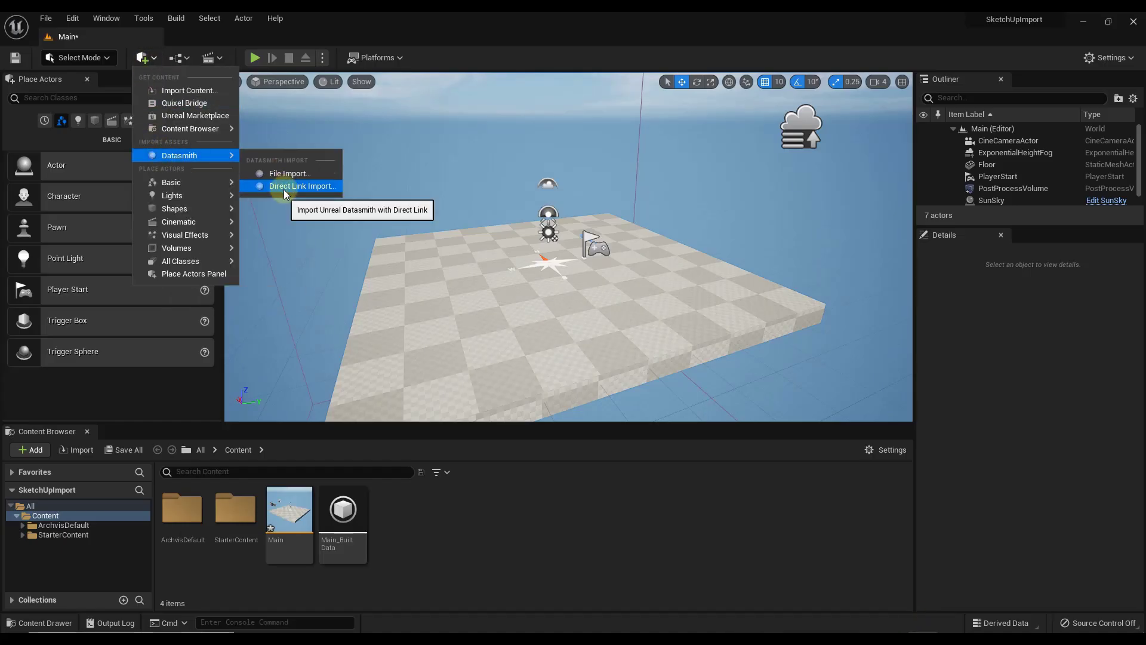
pyautogui.click(286, 186)
pyautogui.click(514, 297)
pyautogui.click(680, 385)
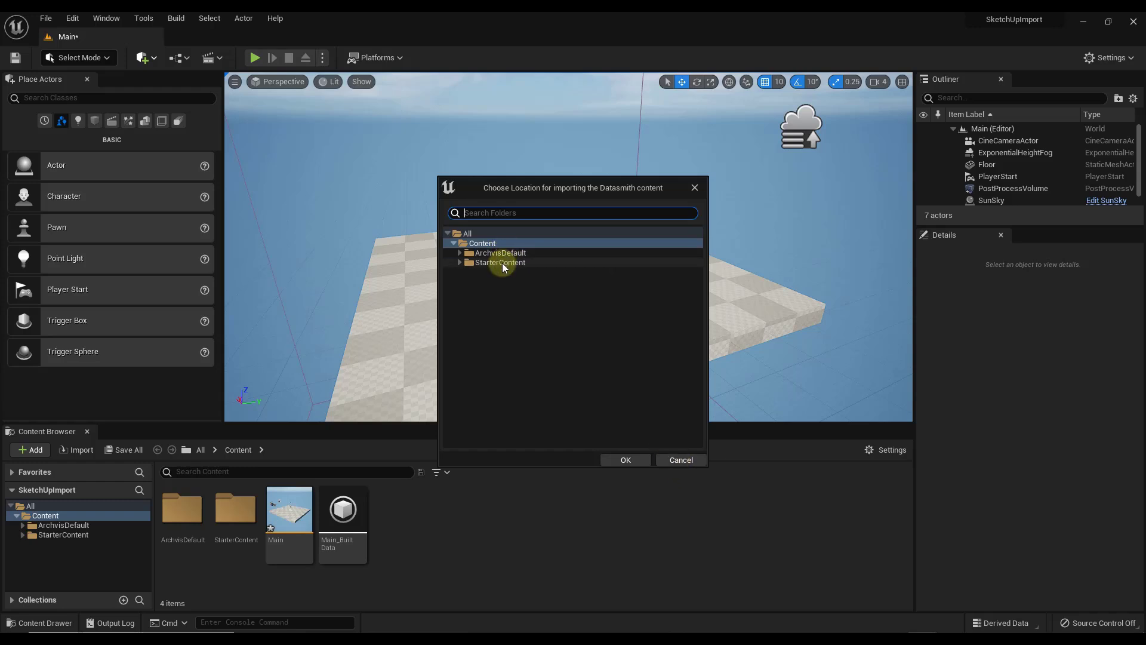
pyautogui.click(674, 458)
# - Create a folder named SketchUpImport in the project's Content folder and open it
pyautogui.rightClick(433, 512)
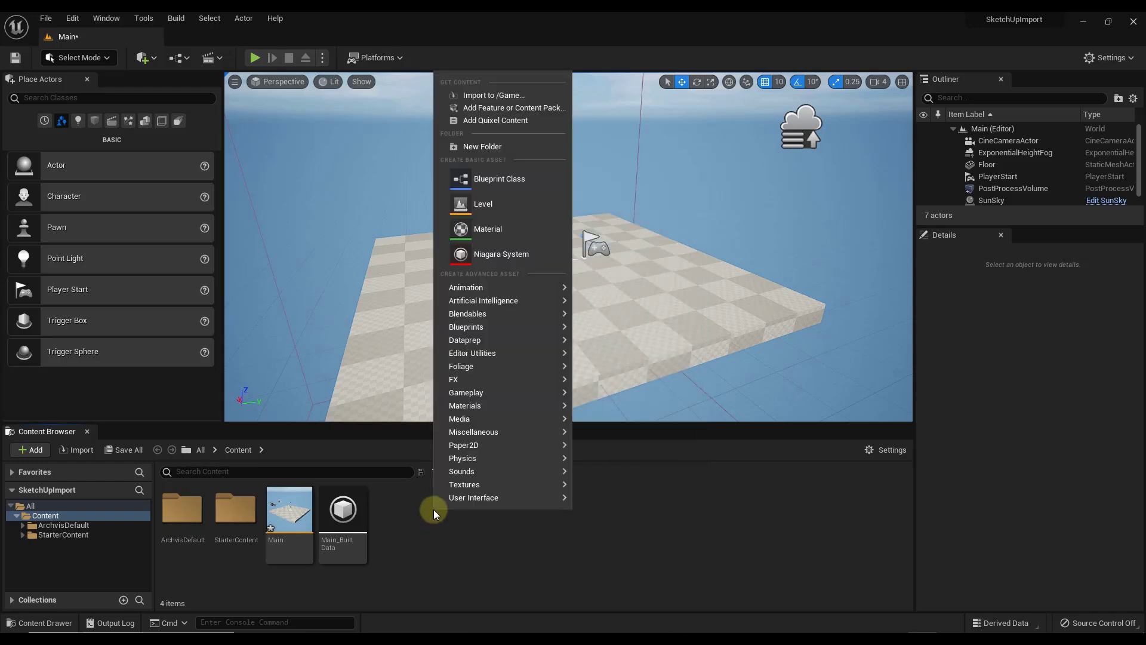
pyautogui.click(483, 147)
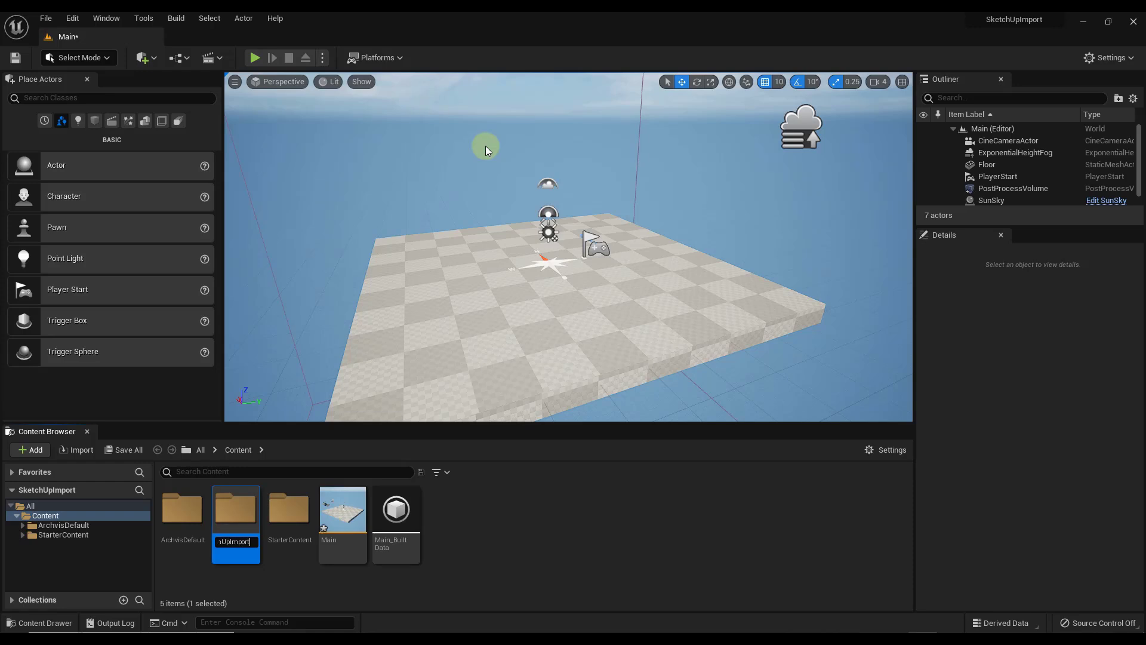
pyautogui.press('Return')
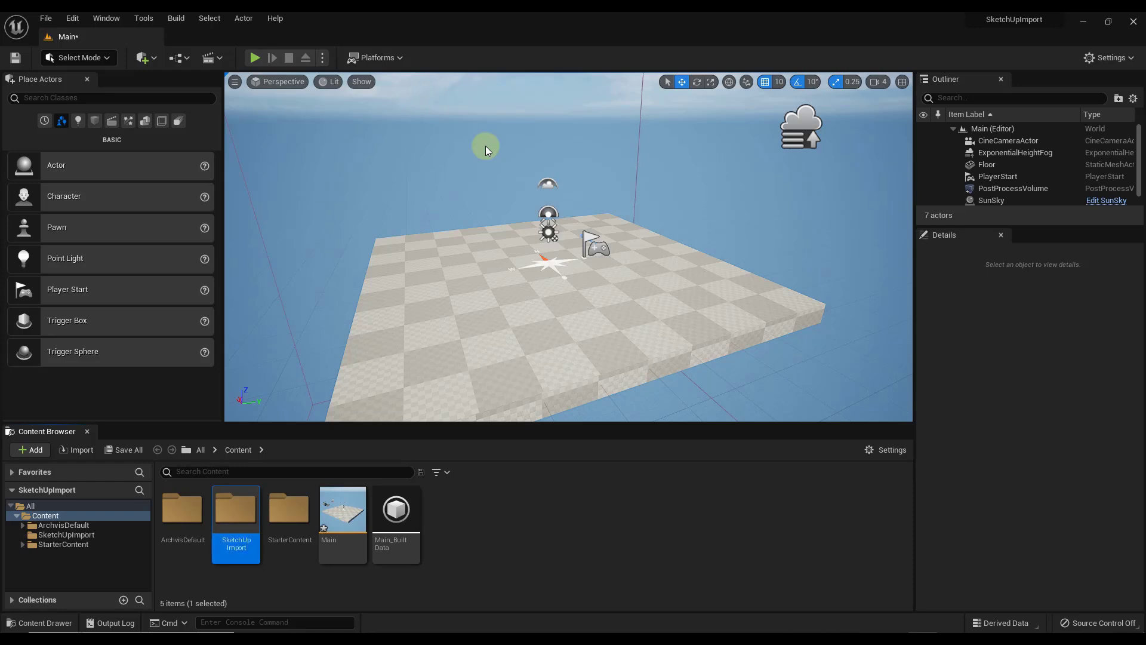
pyautogui.doubleClick(239, 507)
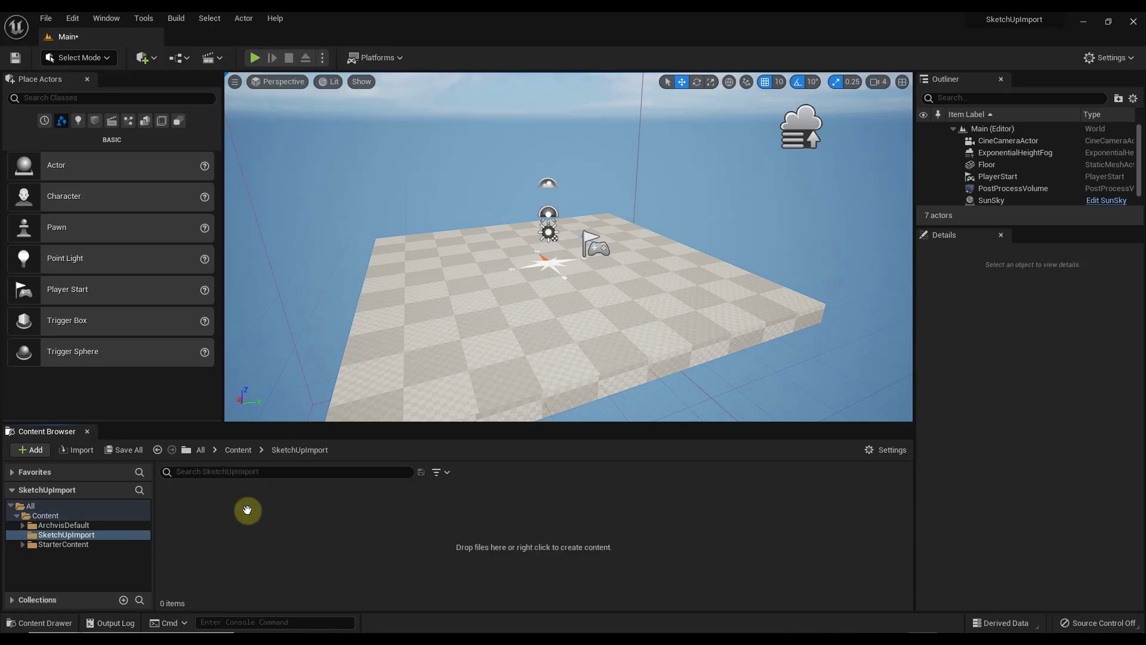
# - Start a Datasmith Direct Link import from the unnamed SketchUp source, with the SketchUpImport folder as its destination
pyautogui.click(145, 57)
pyautogui.moveTo(179, 154)
pyautogui.click(284, 185)
pyautogui.click(584, 296)
pyautogui.click(681, 385)
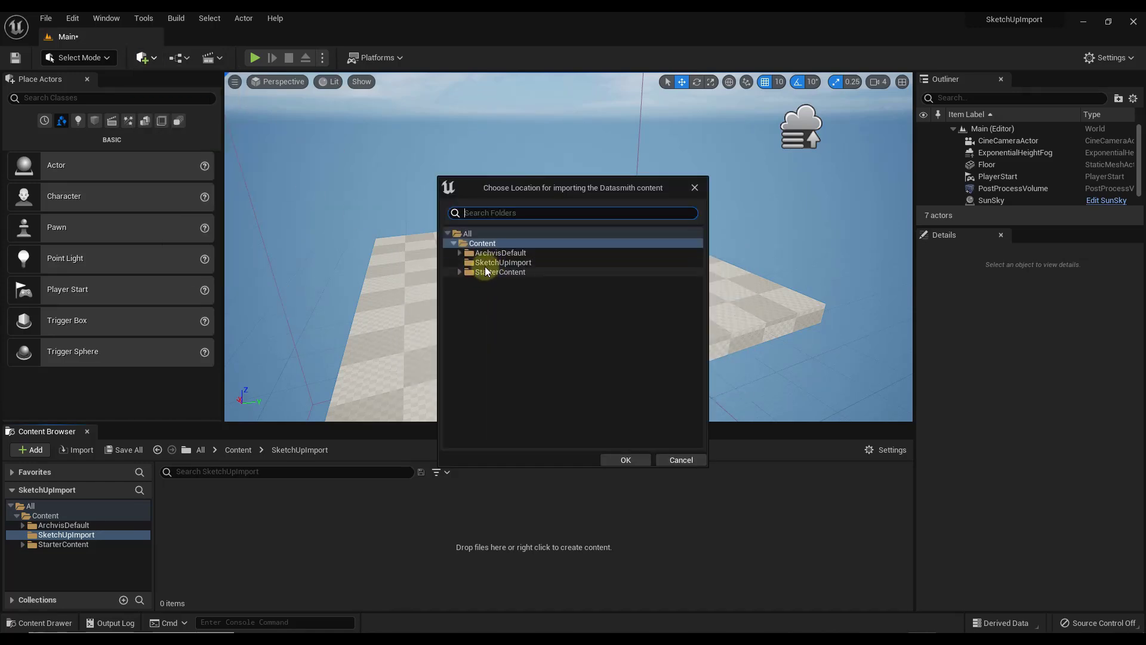
pyautogui.click(477, 263)
pyautogui.click(628, 460)
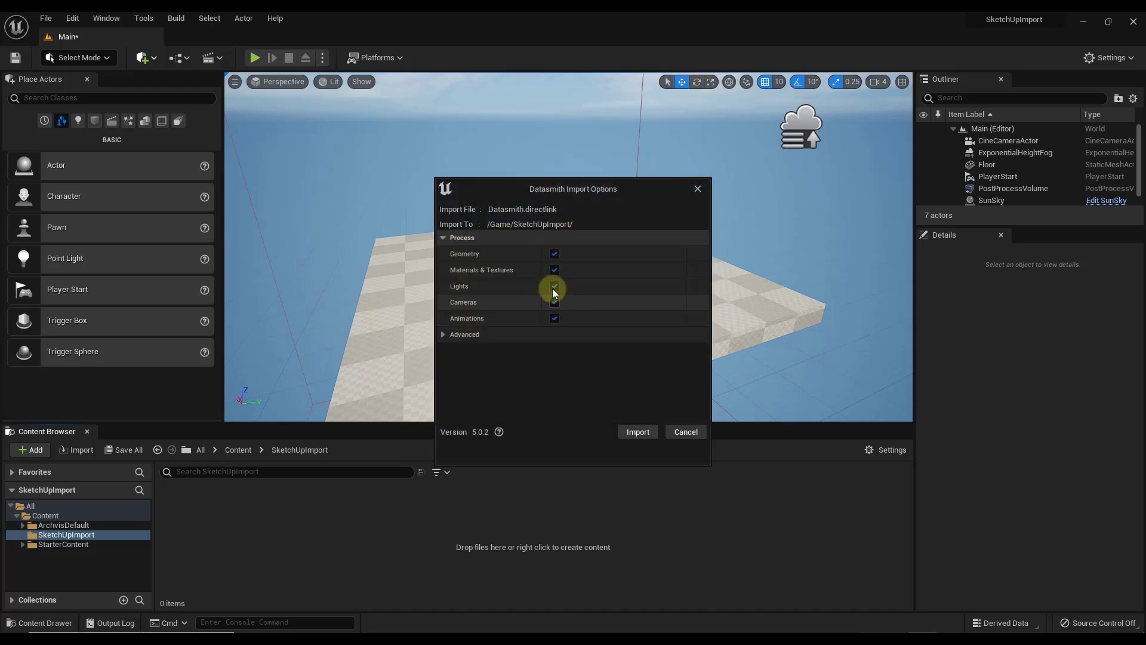
# - Expand the advanced and static mesh import options, and run the import with geometry, materials, lights, cameras and animations included
pyautogui.click(464, 334)
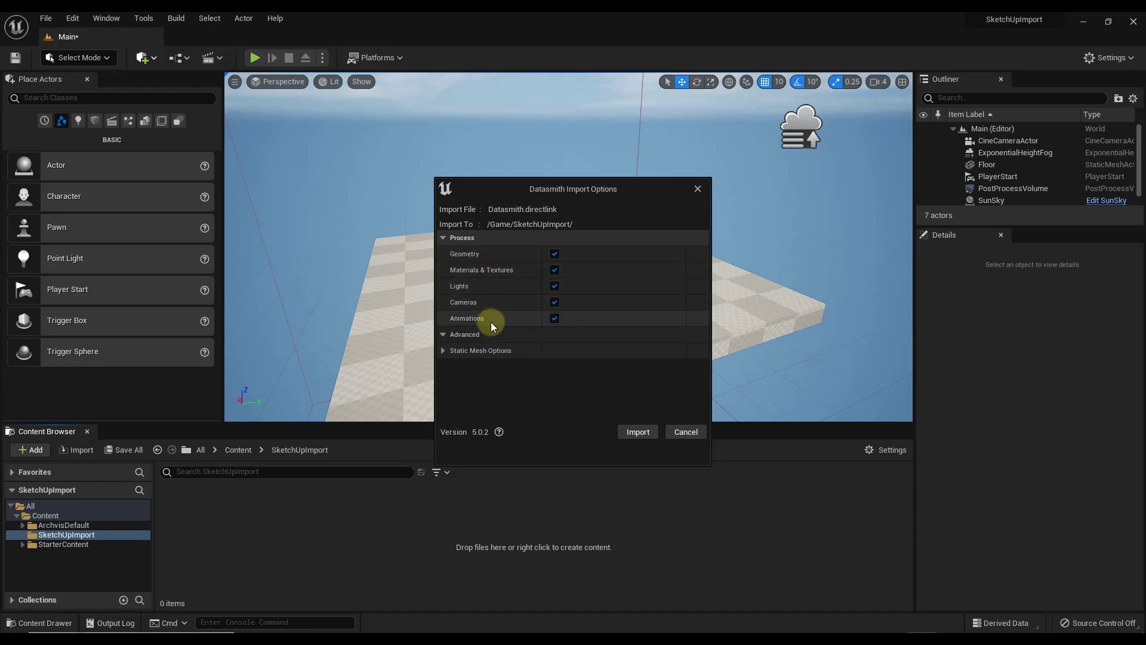
pyautogui.click(442, 350)
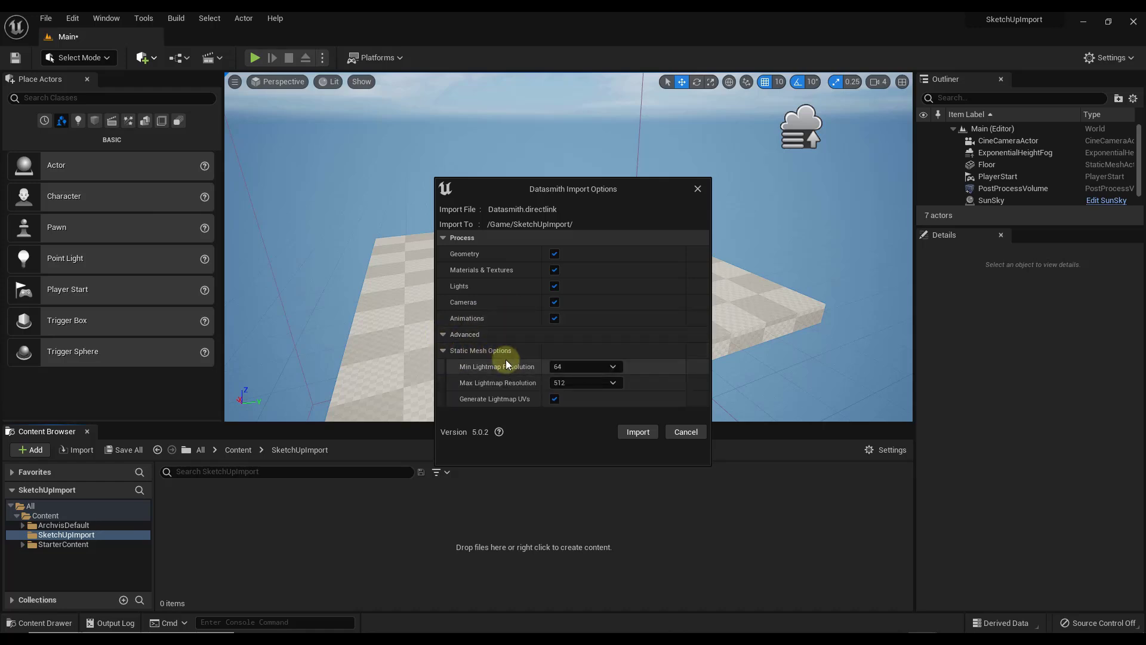
pyautogui.click(636, 432)
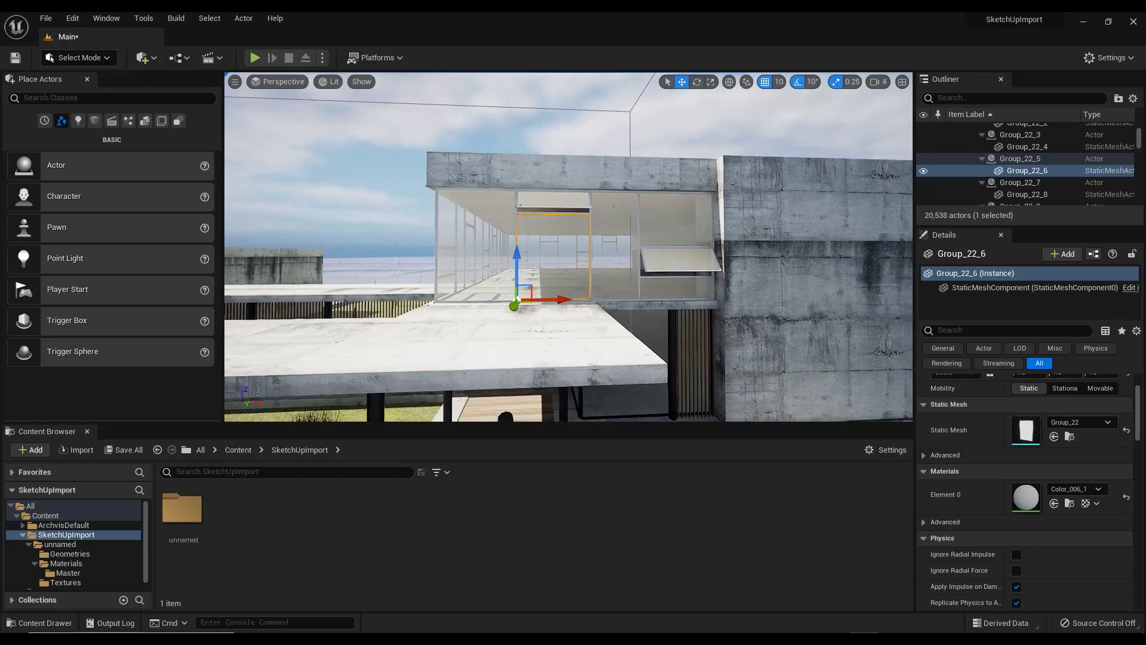
# - Fly through the imported house along the wooden walkway between the slatted screens and examine its materials
pyautogui.moveTo(568, 246)
pyautogui.mouseDown(button='right')
pyautogui.moveTo(632, 251)
pyautogui.moveTo(606, 262)
pyautogui.moveTo(614, 245)
pyautogui.moveTo(546, 252)
pyautogui.moveTo(579, 253)
pyautogui.mouseUp(button='right')
pyautogui.press('q')
pyautogui.press('a')
pyautogui.press('w')
pyautogui.click(573, 382)
pyautogui.press('w')
pyautogui.moveTo(507, 247); pyautogui.dragTo(481, 247, button='right')
pyautogui.press('d')
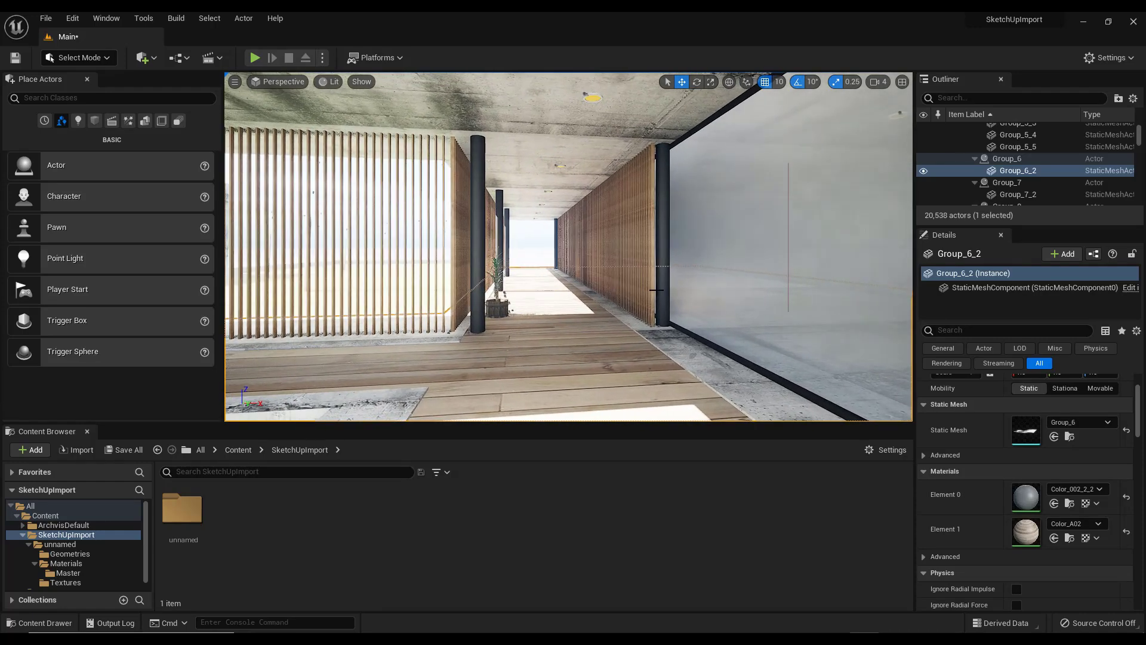
# - Set the SunSky actor's month to 10 and its solar time to 9.4 to relight the house exterior
pyautogui.scroll(5, 1119, 148)
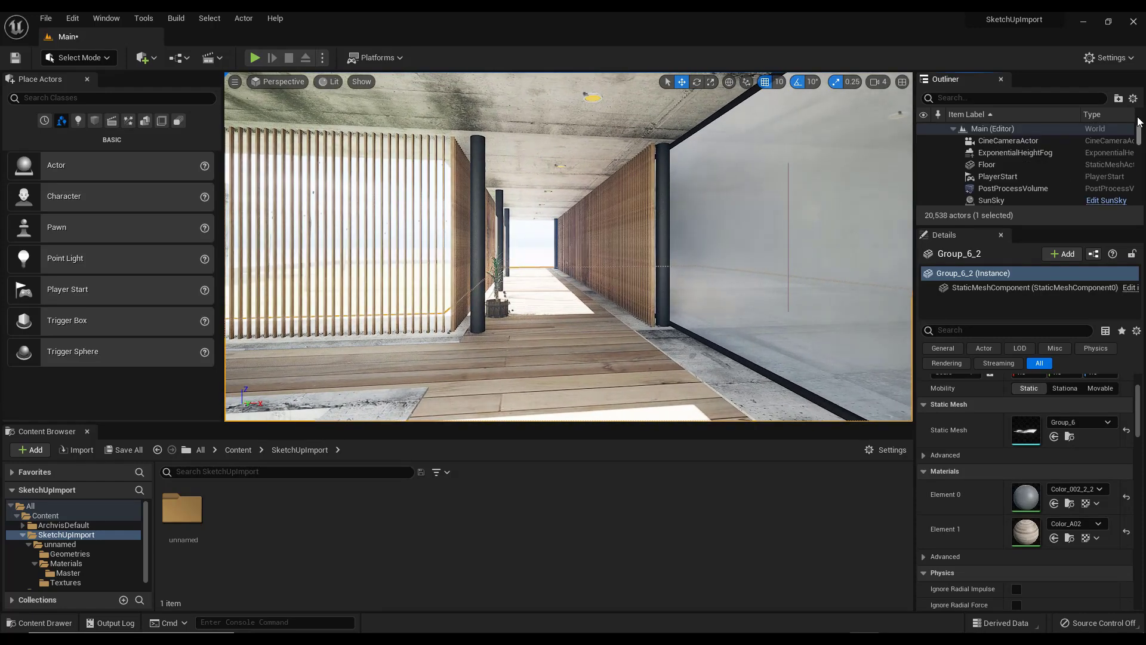
pyautogui.scroll(-2, 1009, 165)
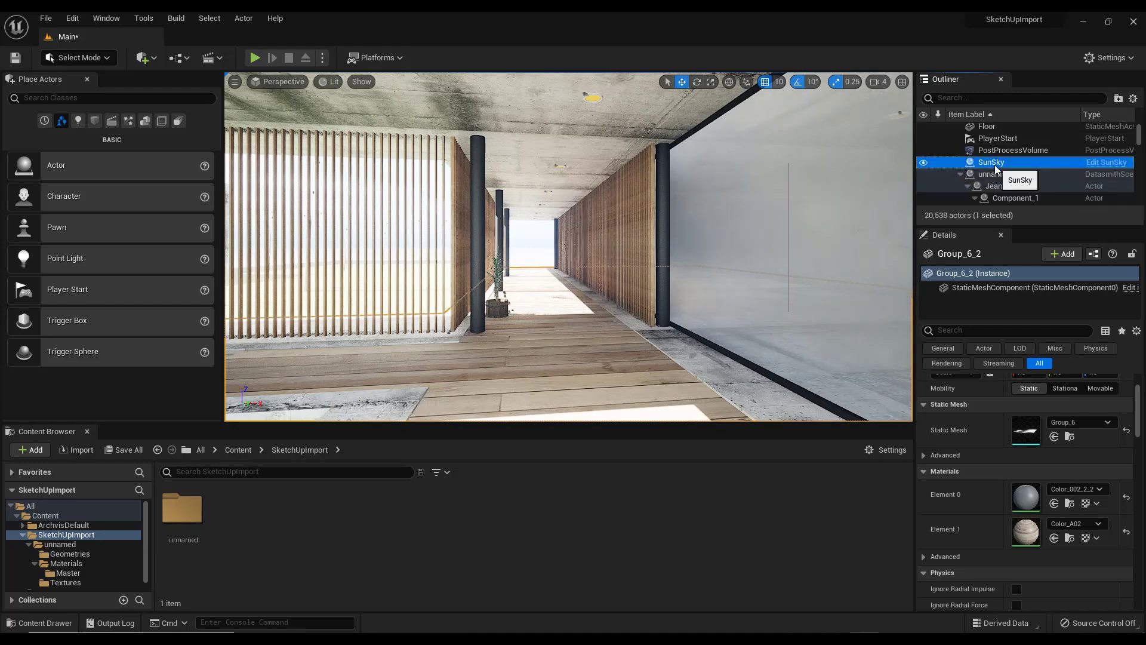
pyautogui.moveTo(572, 303); pyautogui.dragTo(510, 272, button='right')
pyautogui.press('s')
pyautogui.moveTo(591, 275); pyautogui.dragTo(870, 370, button='right')
pyautogui.press('d')
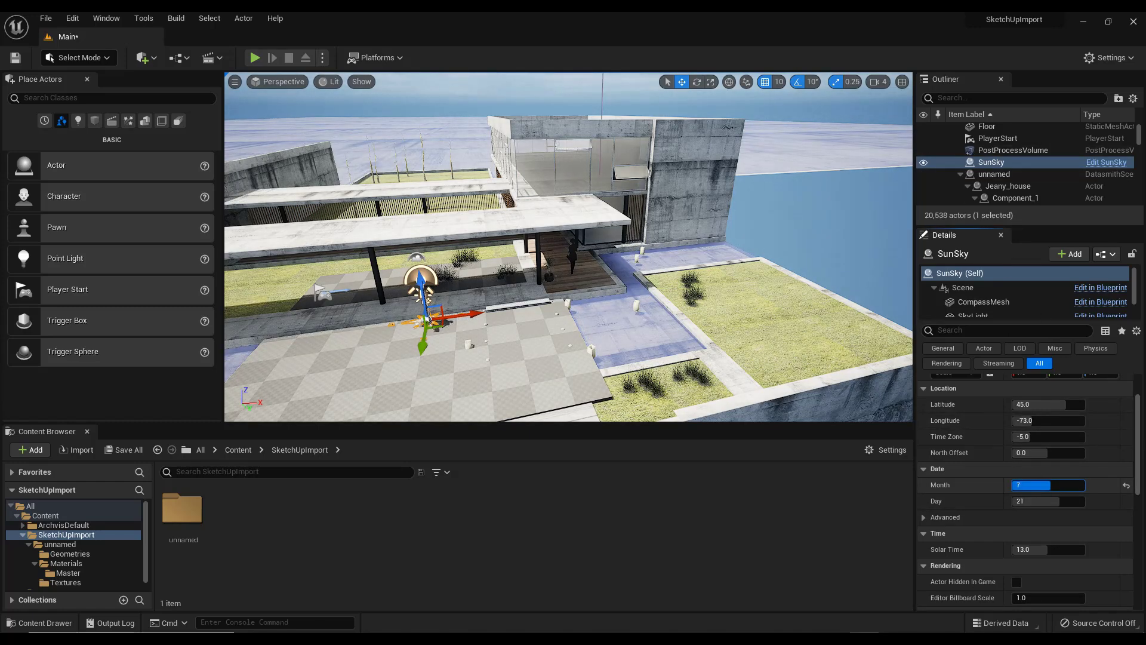
pyautogui.moveTo(1050, 485); pyautogui.dragTo(1070, 485)
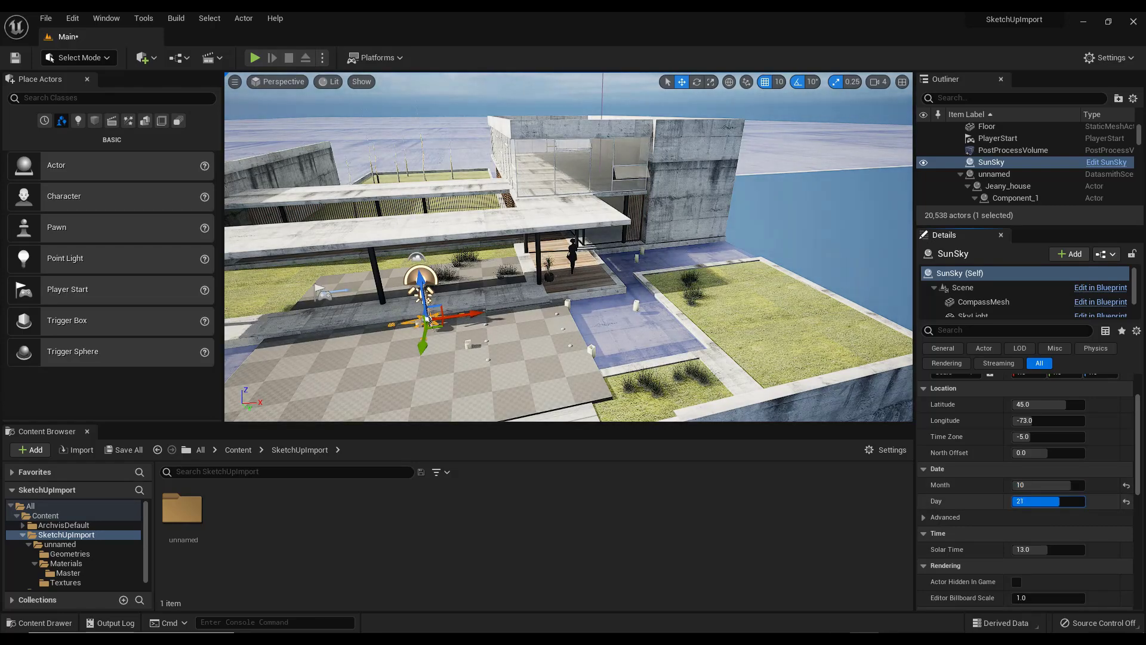
pyautogui.moveTo(1043, 547); pyautogui.dragTo(1018, 548)
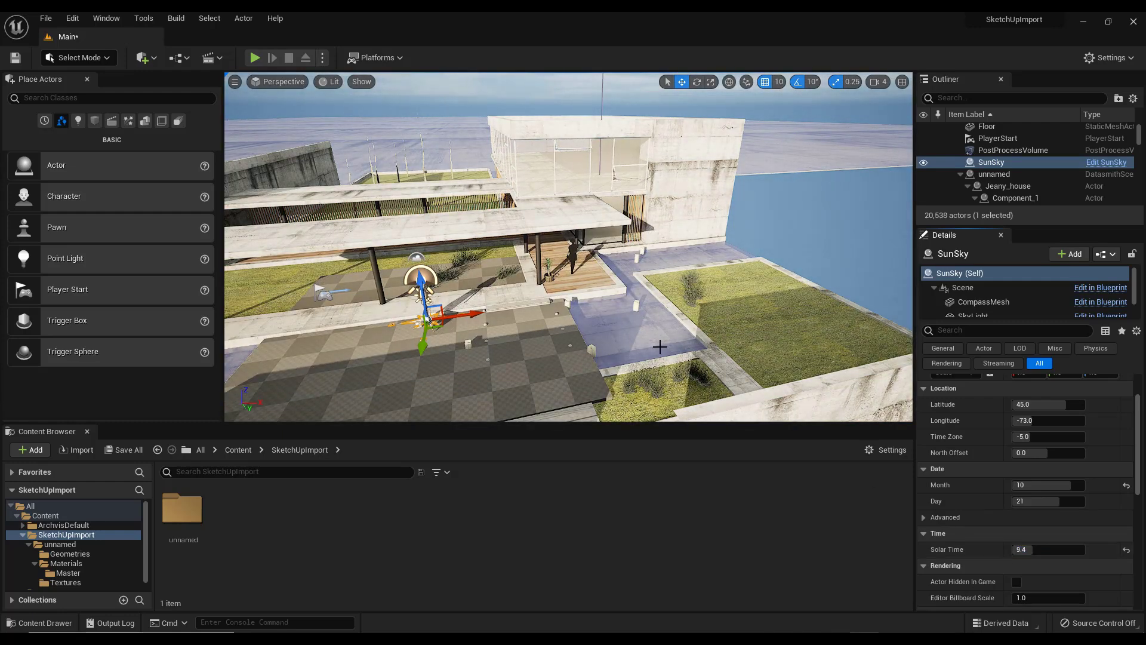
pyautogui.press('w')
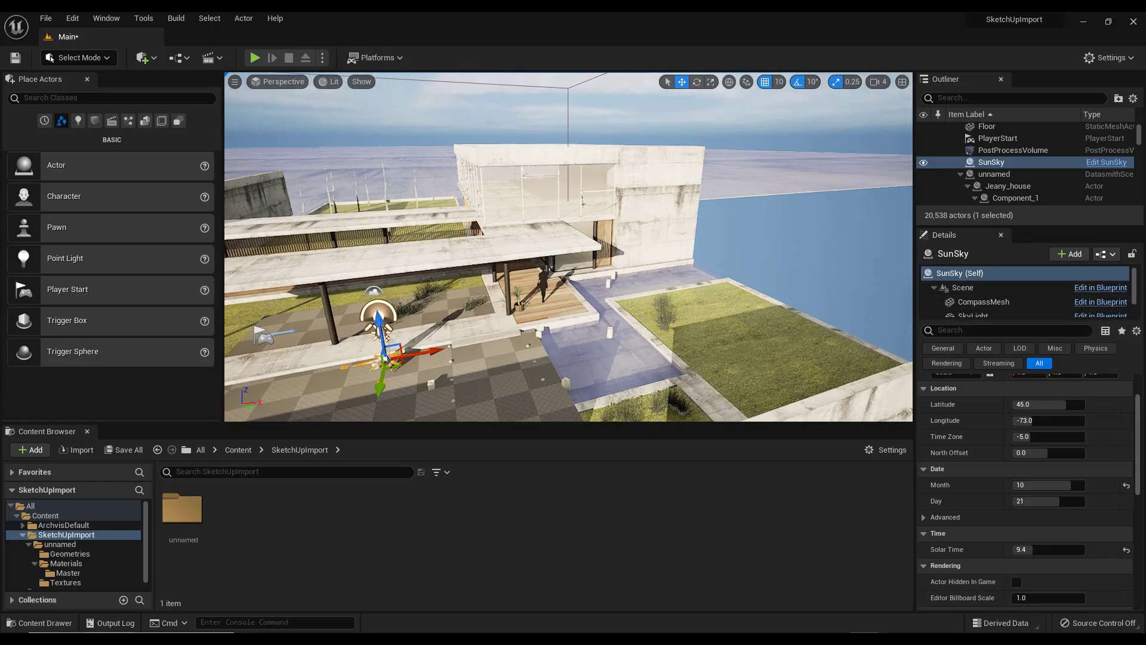
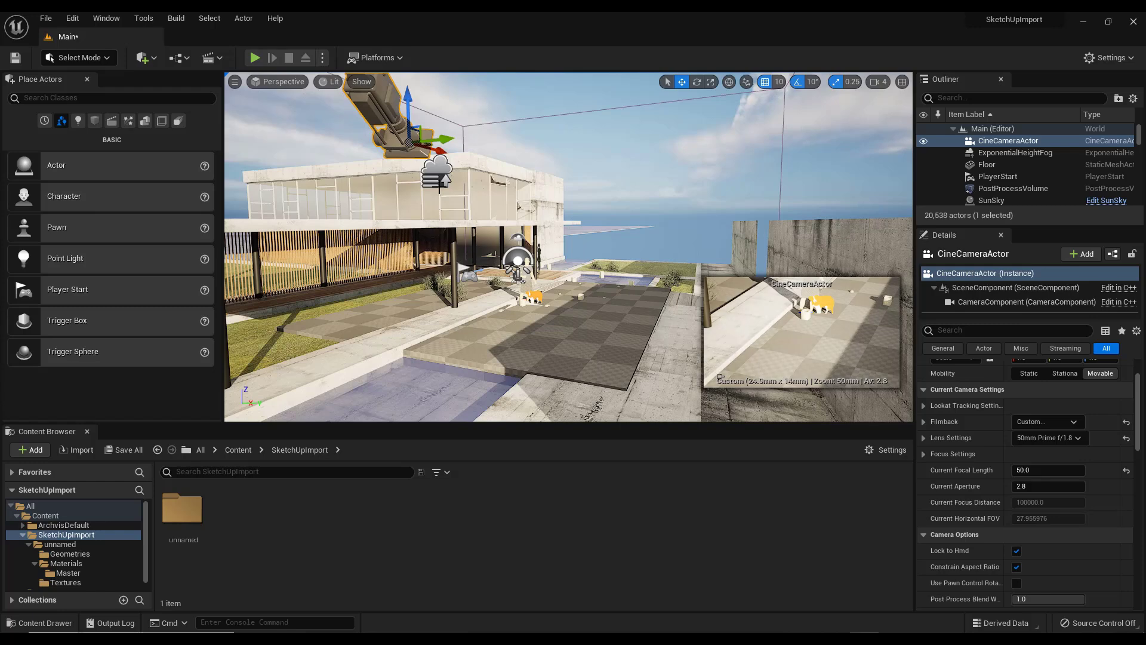
# - Lower the CineCameraActor to a height of about 235, set its Y rotation to 0, and shift it along Y to about 394
pyautogui.moveTo(408, 103); pyautogui.dragTo(410, 262)
pyautogui.scroll(2, 979, 492)
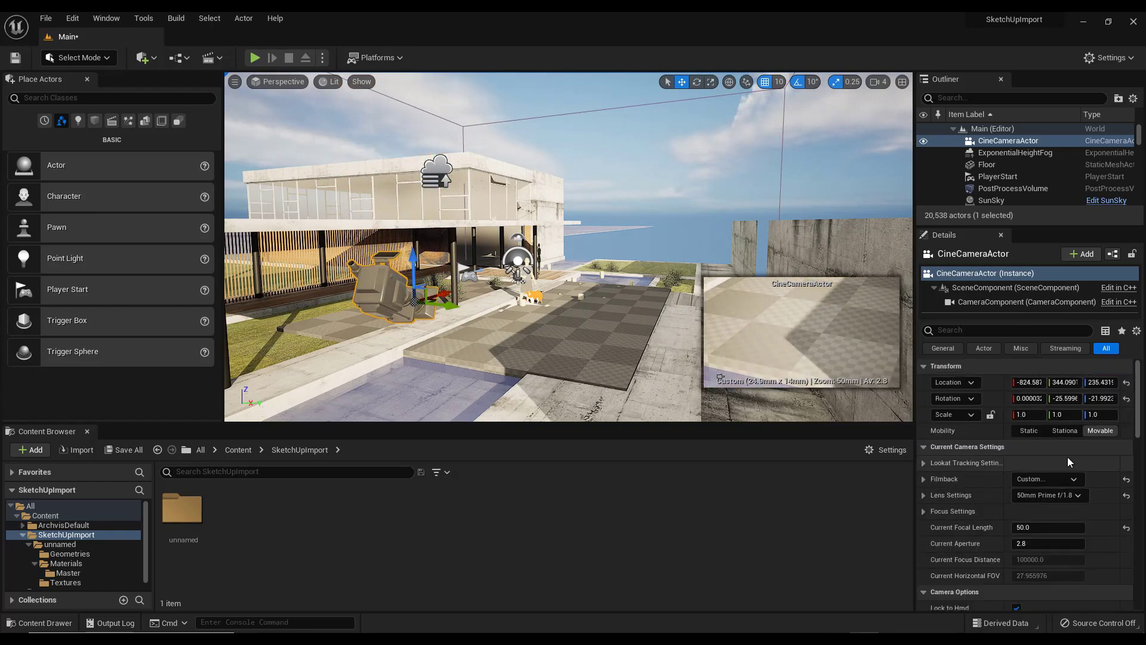
pyautogui.moveTo(1061, 398)
pyautogui.mouseDown()
pyautogui.moveTo(1090, 398)
pyautogui.moveTo(1079, 399)
pyautogui.mouseUp()
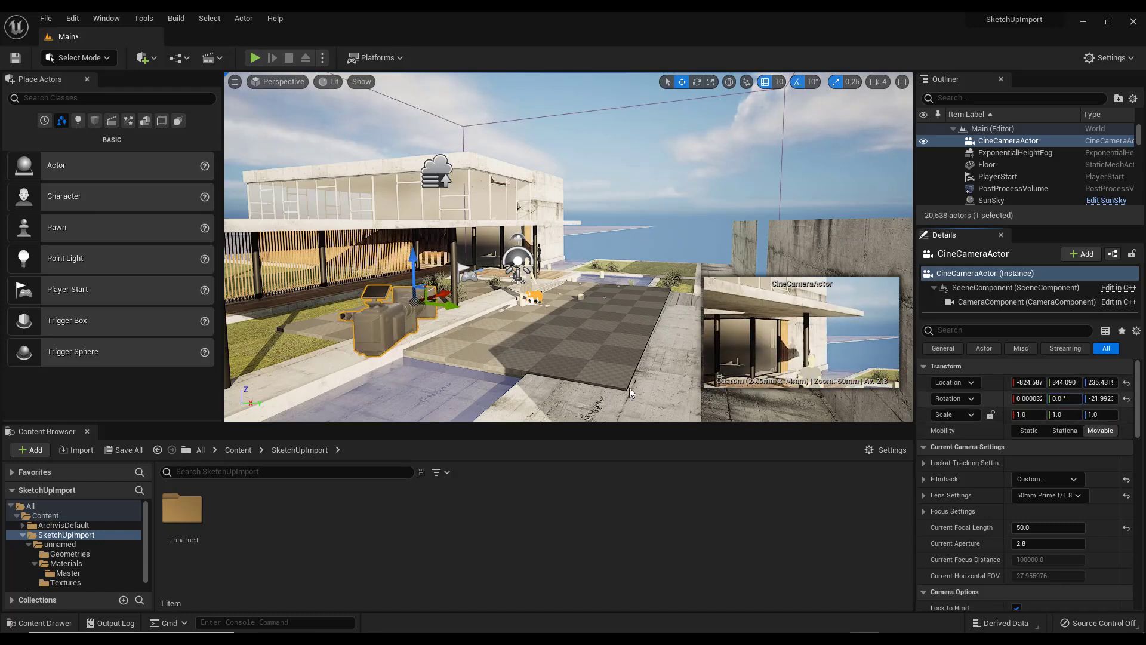
pyautogui.moveTo(447, 306); pyautogui.dragTo(488, 308)
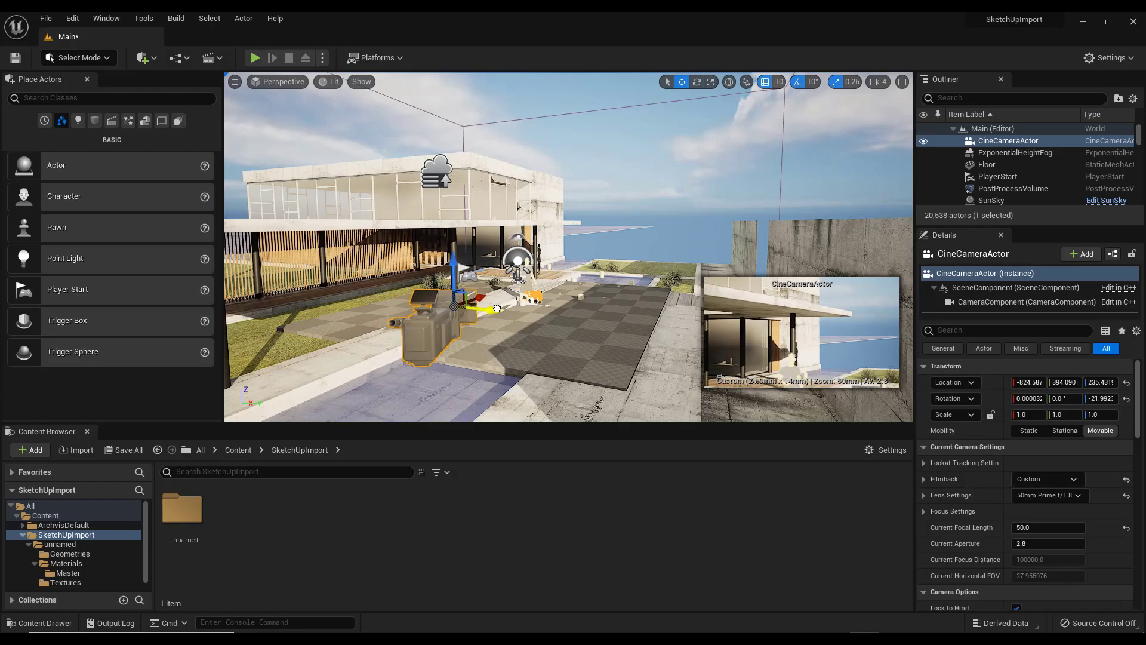
pyautogui.moveTo(489, 312); pyautogui.dragTo(379, 312, button='right')
# - Open the StarterContent Materials folder and browse it for the wood materials
pyautogui.press('w')
pyautogui.press('s')
pyautogui.press('w')
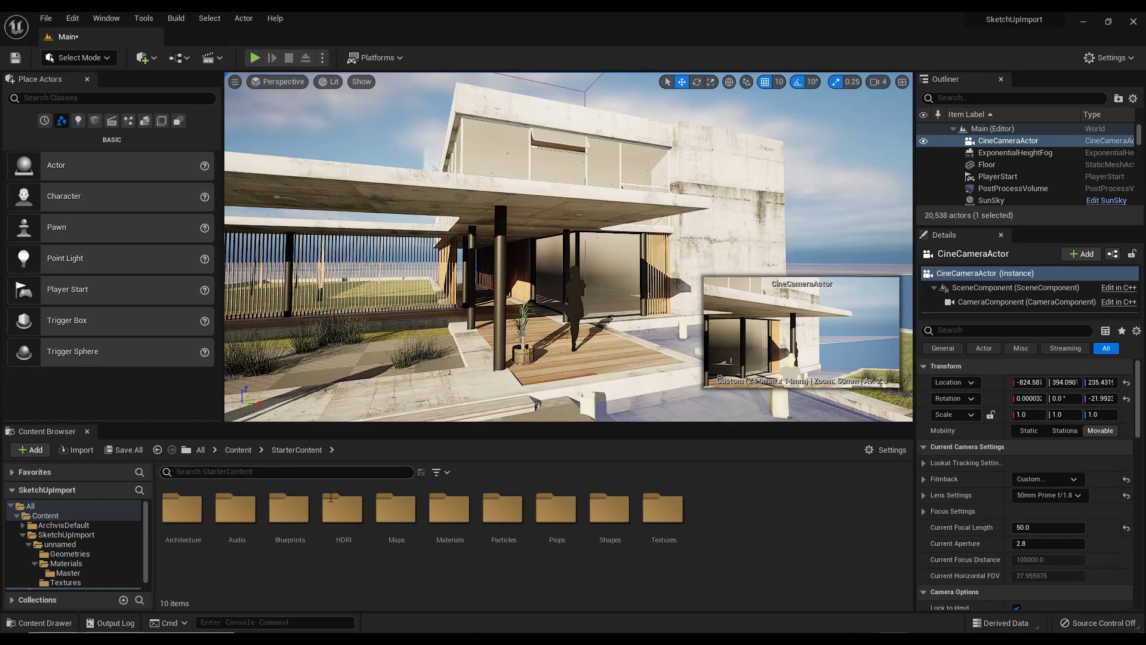
pyautogui.click(36, 517)
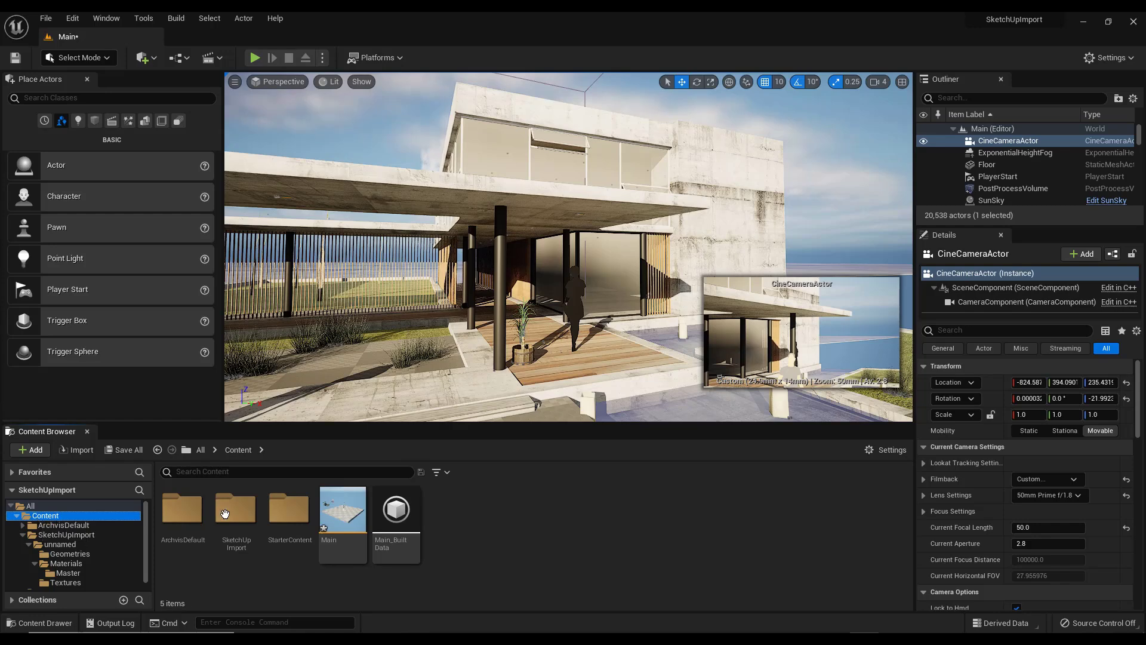
pyautogui.doubleClick(295, 519)
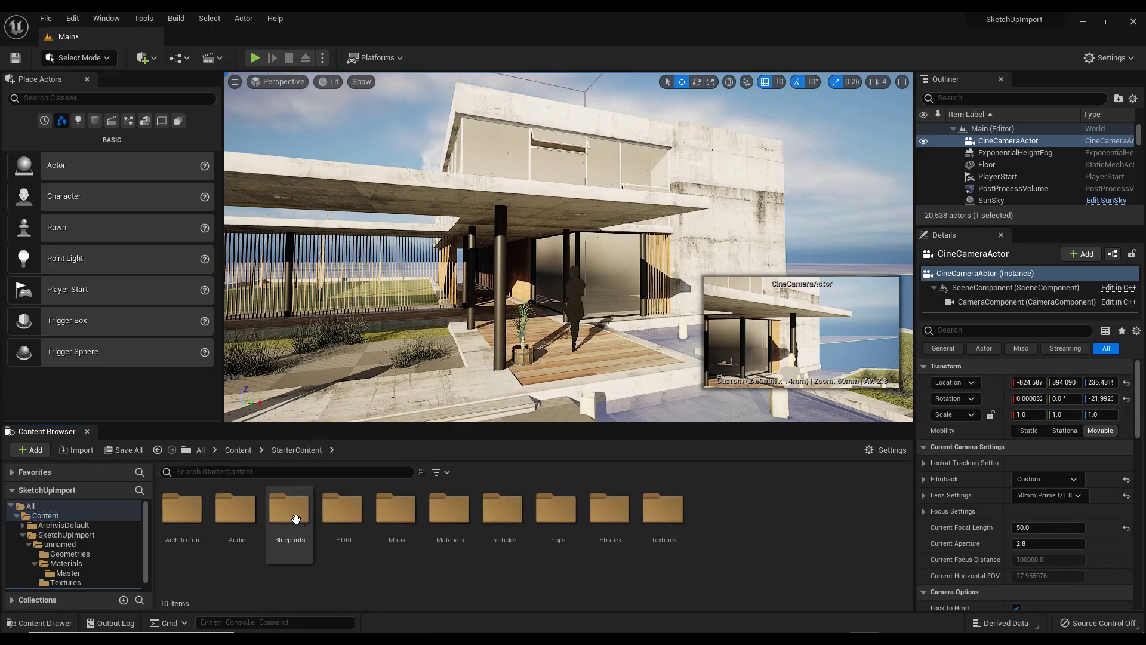
pyautogui.doubleClick(448, 508)
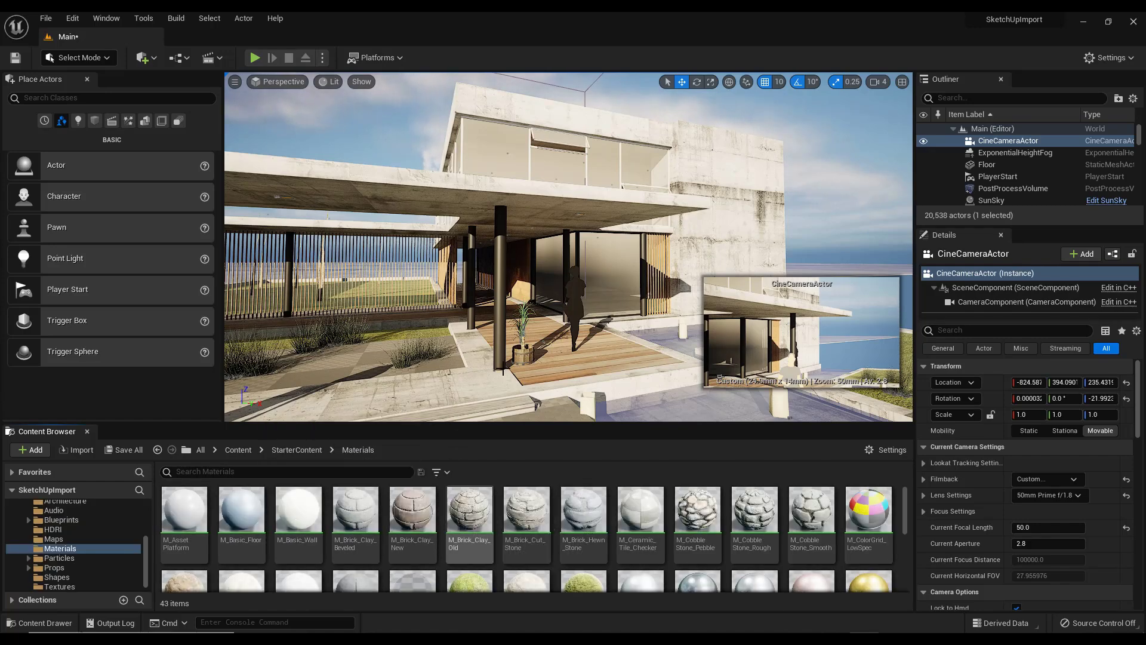
pyautogui.scroll(-5, 664, 523)
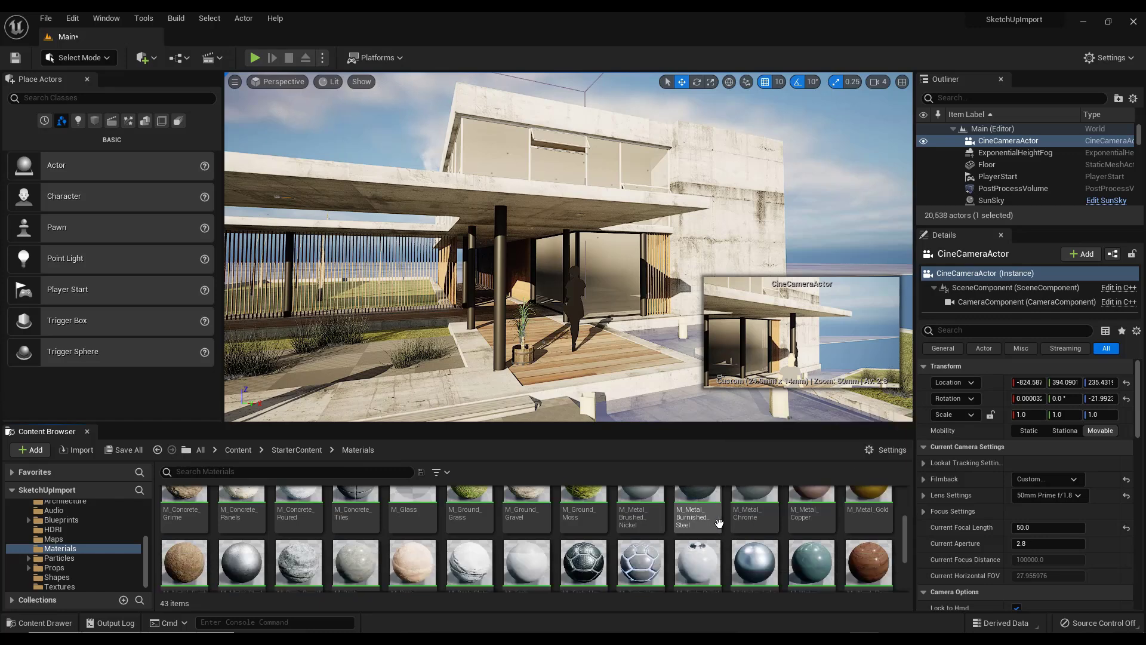
pyautogui.scroll(-1, 670, 548)
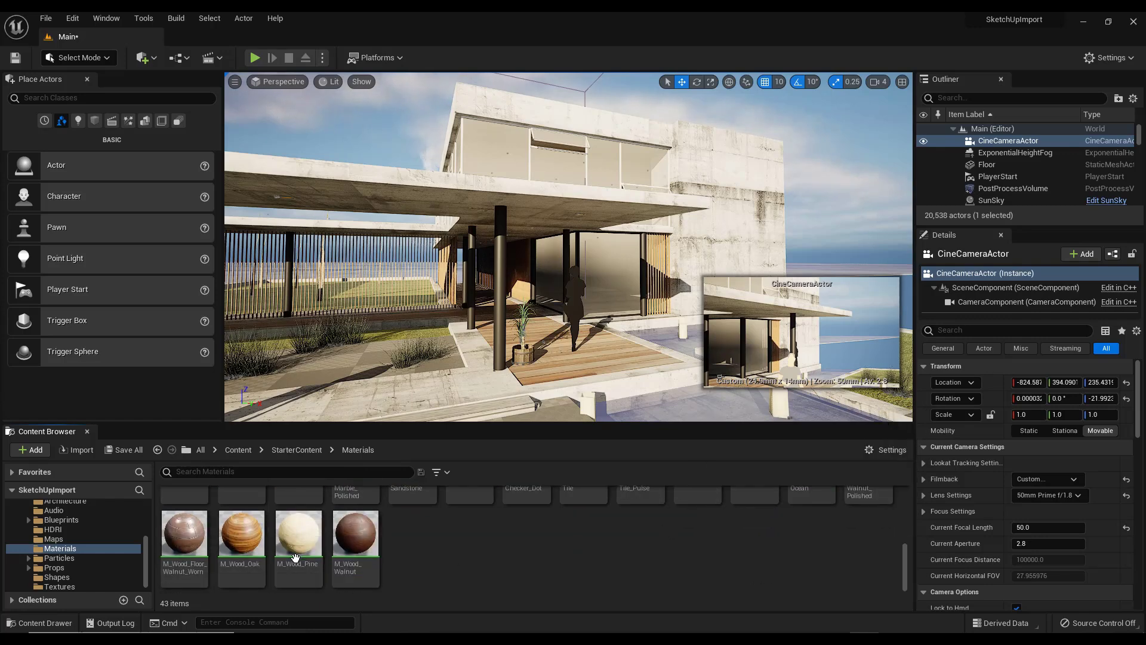
# - Apply the M_Wood_Oak material to the wooden deck in front of the house
pyautogui.click(594, 356)
pyautogui.click(241, 535)
pyautogui.moveTo(241, 534); pyautogui.dragTo(629, 360)
pyautogui.press('w')
pyautogui.moveTo(629, 360)
pyautogui.mouseDown(button='right')
pyautogui.moveTo(531, 382)
pyautogui.moveTo(629, 360)
pyautogui.mouseUp(button='right')
# - Assign M_Wood_Walnut to material Element 1 of the deck mesh
pyautogui.click(356, 534)
pyautogui.moveTo(355, 534); pyautogui.dragTo(1027, 592)
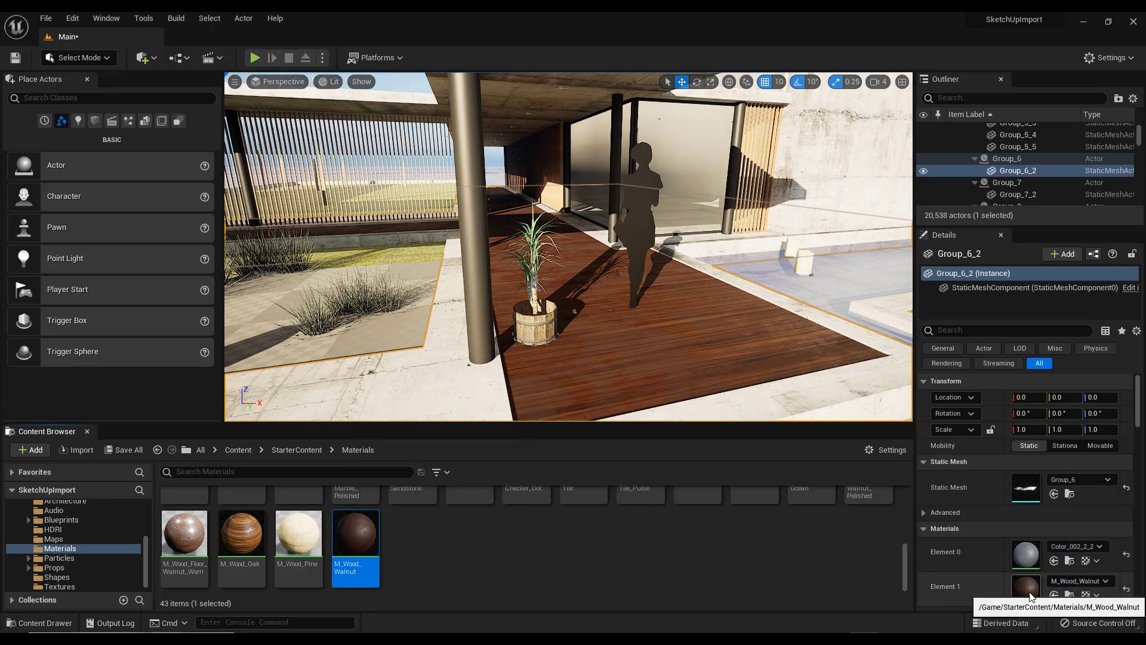
pyautogui.scroll(-3, 1019, 538)
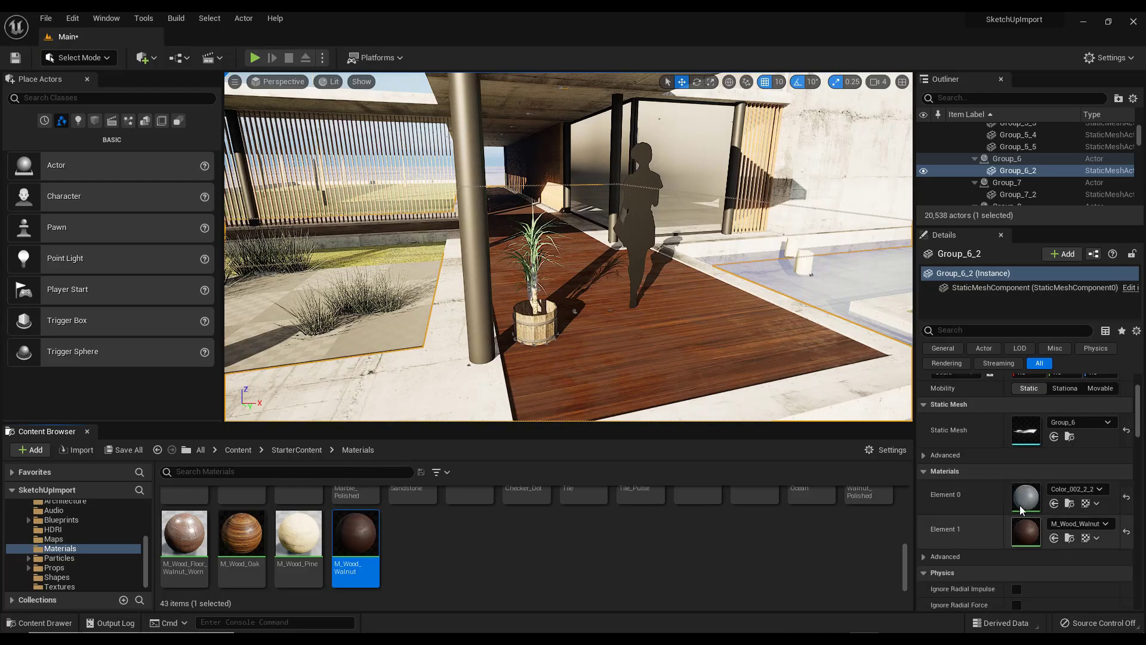
# - Apply the M_Ground_Grass material to the lawn beside the slatted screens
pyautogui.moveTo(686, 299); pyautogui.dragTo(622, 287, button='right')
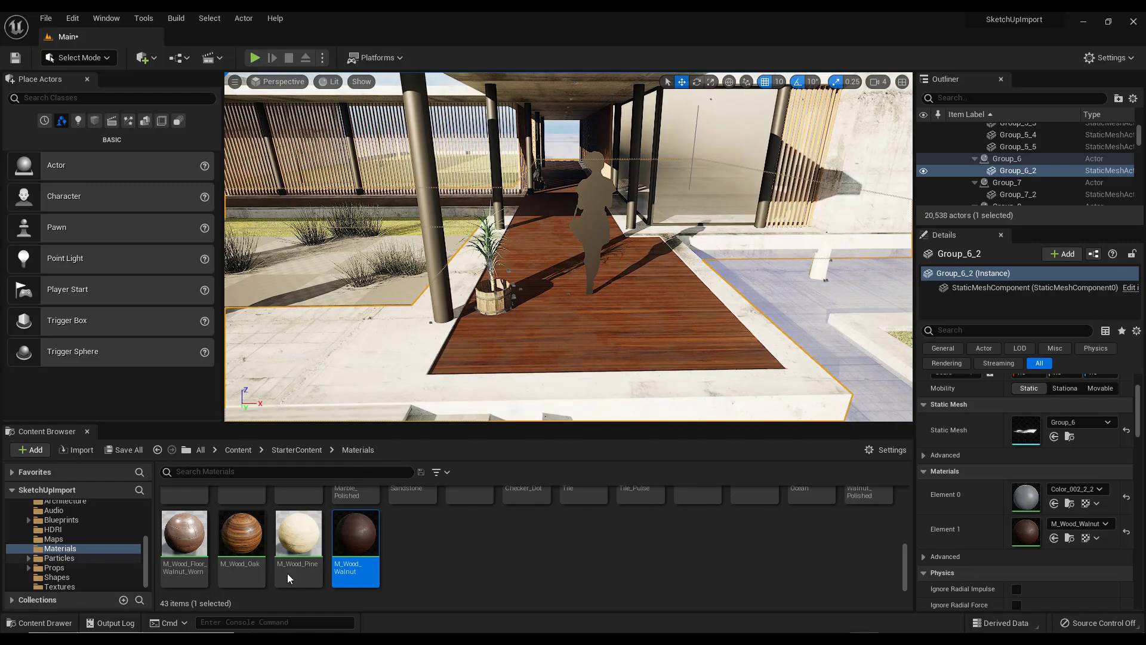
pyautogui.scroll(4, 486, 577)
pyautogui.moveTo(507, 281); pyautogui.dragTo(441, 271, button='right')
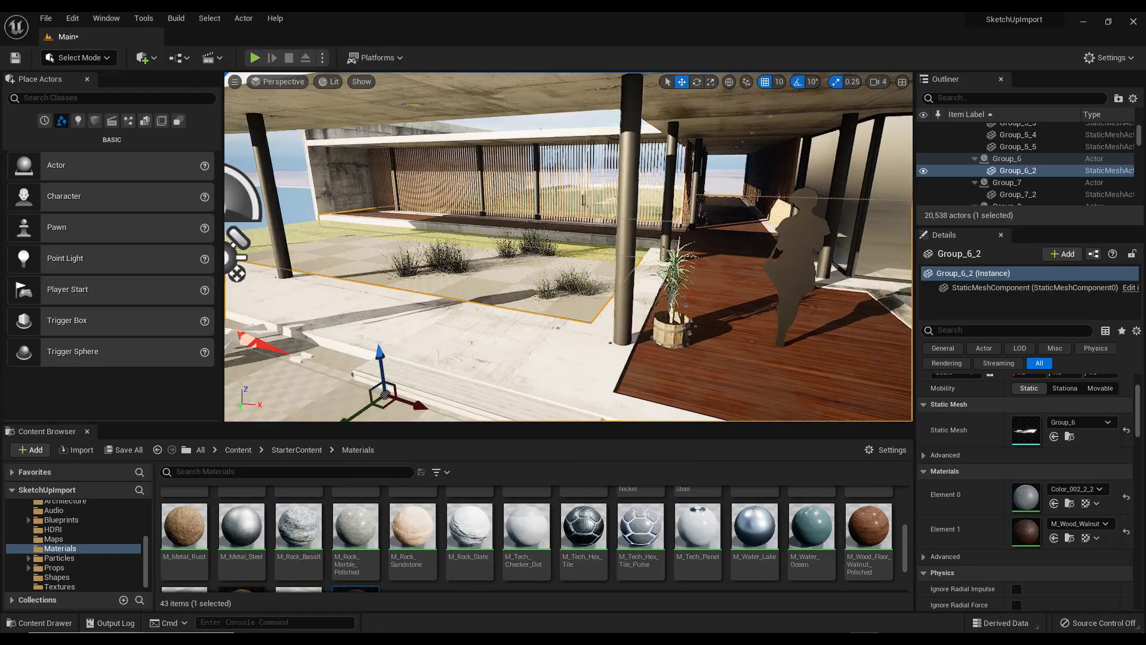
pyautogui.moveTo(567, 250); pyautogui.dragTo(567, 250, button='right')
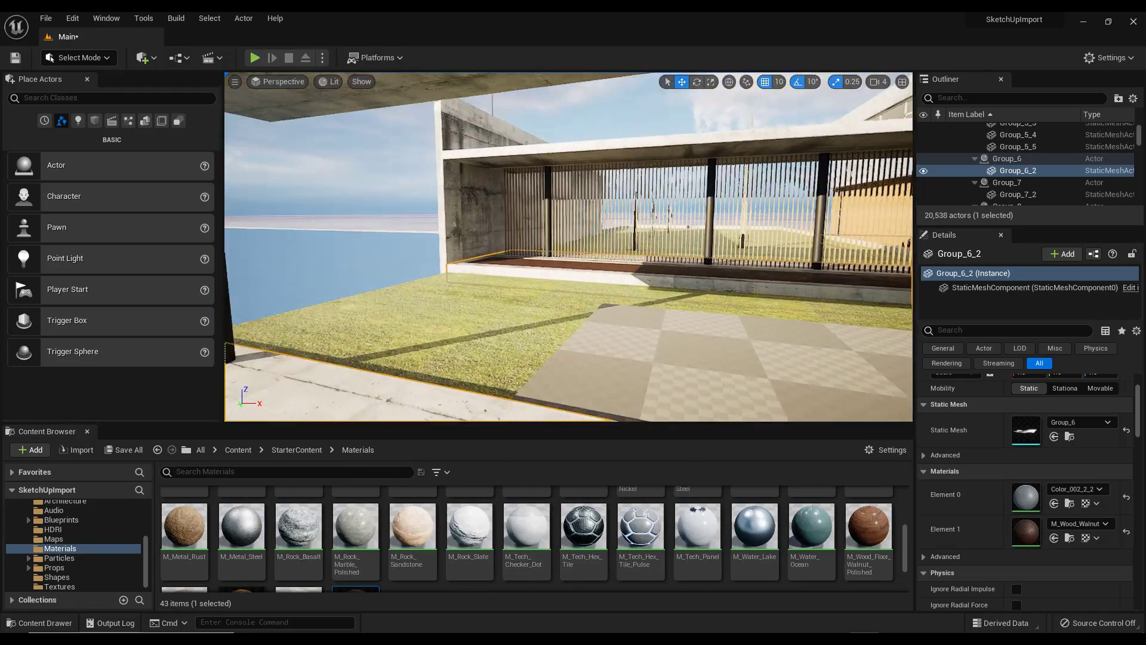
pyautogui.moveTo(520, 286); pyautogui.dragTo(520, 286, button='right')
pyautogui.scroll(-3, 461, 532)
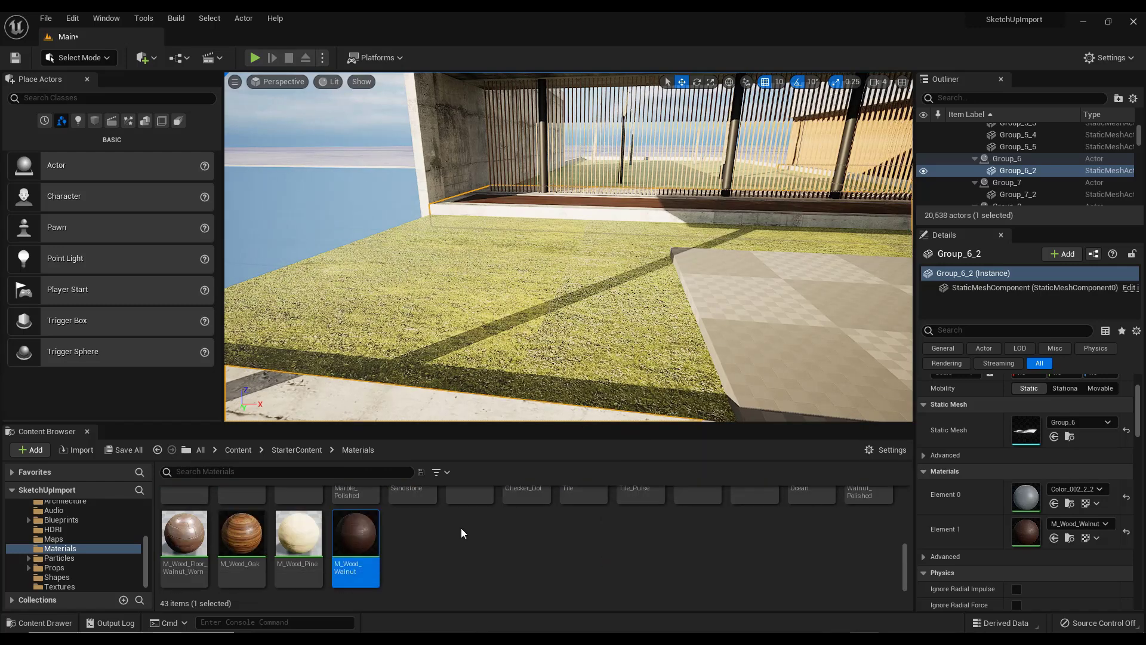
pyautogui.scroll(3, 462, 532)
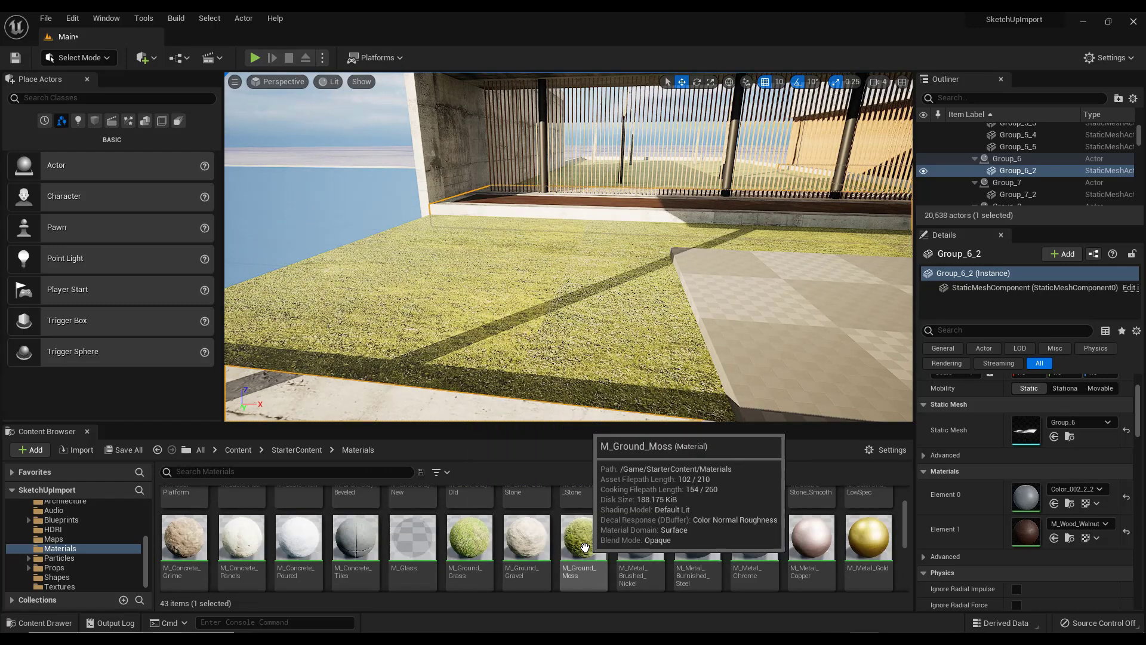
pyautogui.moveTo(469, 537); pyautogui.dragTo(510, 332)
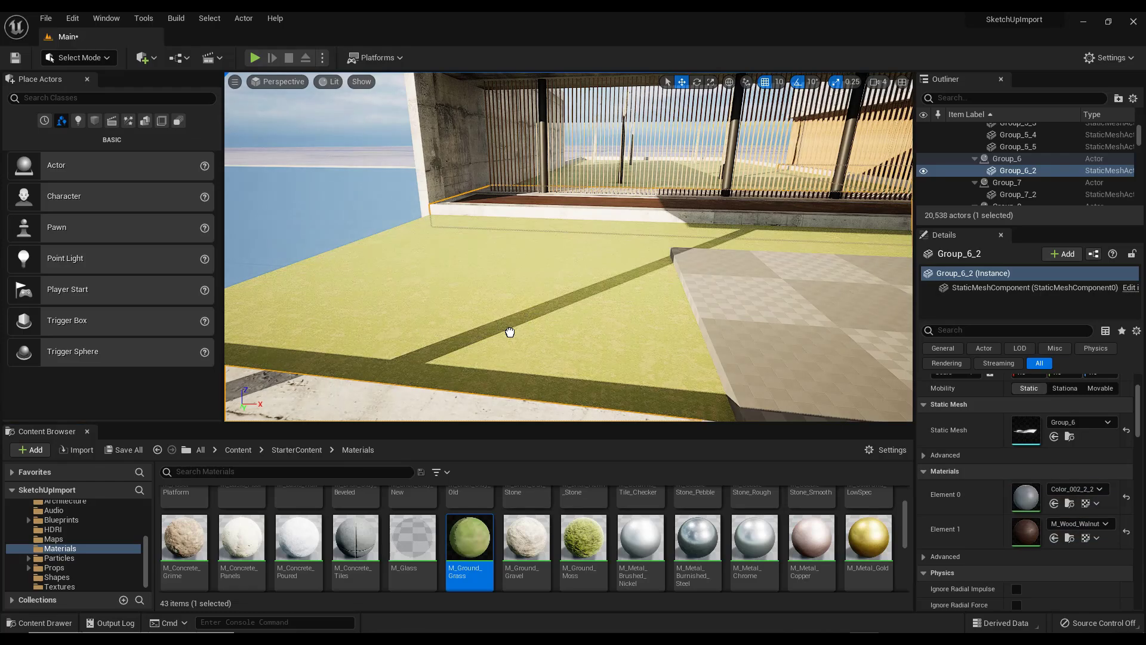
pyautogui.moveTo(509, 331)
pyautogui.mouseDown(button='right')
pyautogui.moveTo(562, 371)
pyautogui.moveTo(508, 337)
pyautogui.mouseUp(button='right')
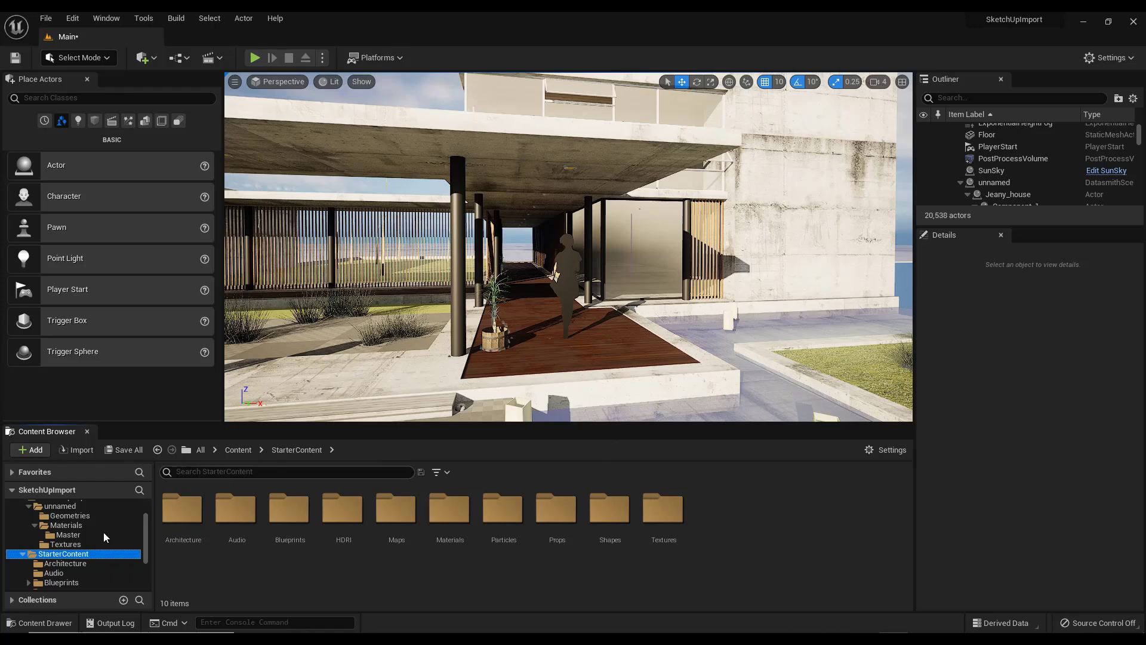
# - Browse the StarterContent Architecture and Props folders for meshes that can furnish the scene
pyautogui.click(67, 564)
pyautogui.scroll(-3, 76, 550)
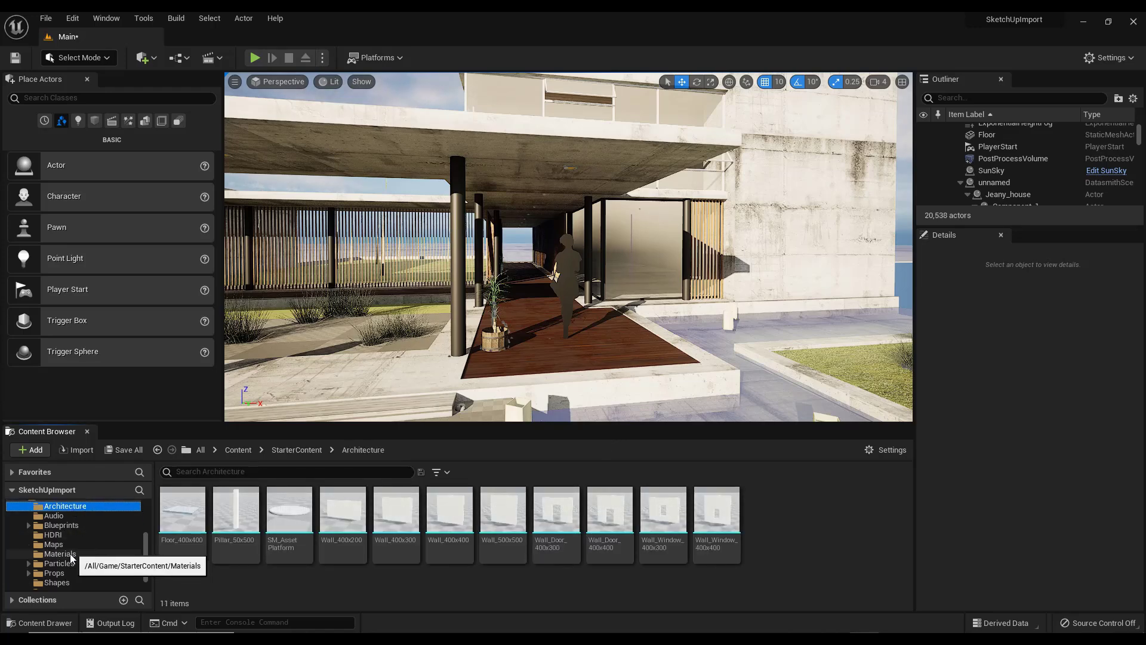
pyautogui.click(63, 573)
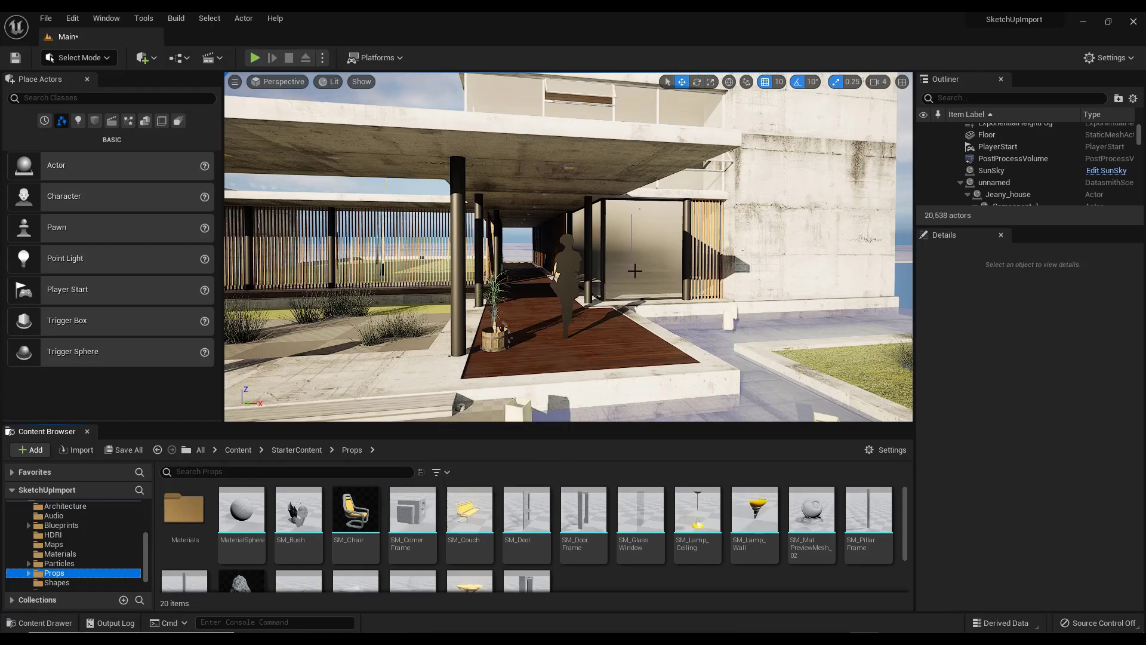
pyautogui.moveTo(635, 271); pyautogui.dragTo(538, 277, button='right')
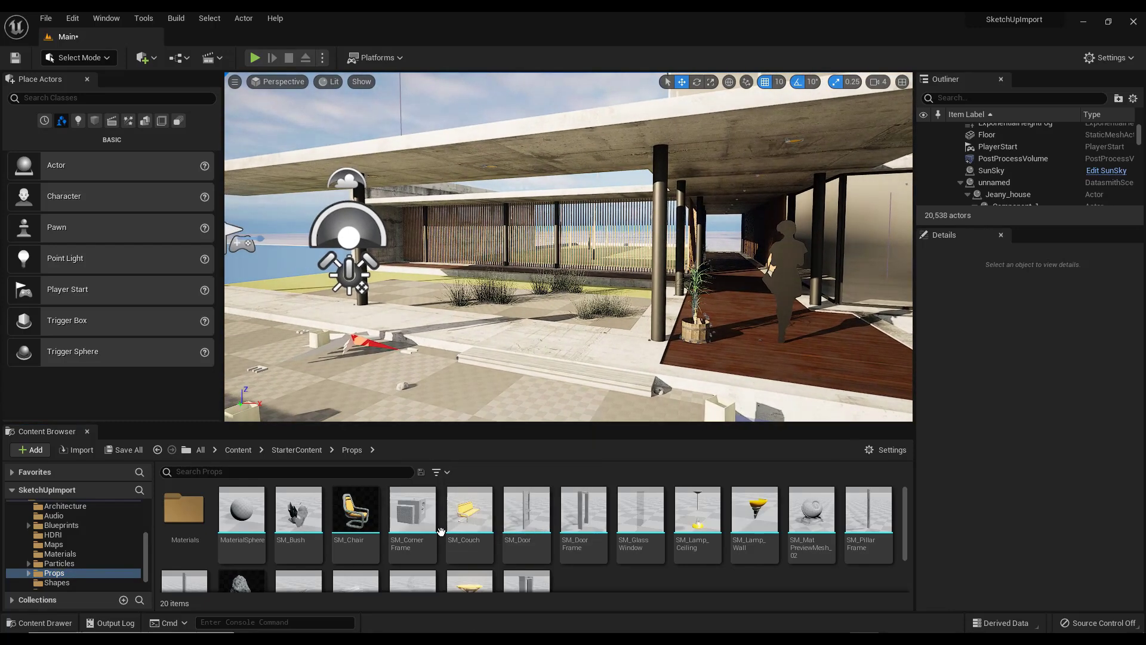
pyautogui.scroll(-2, 441, 531)
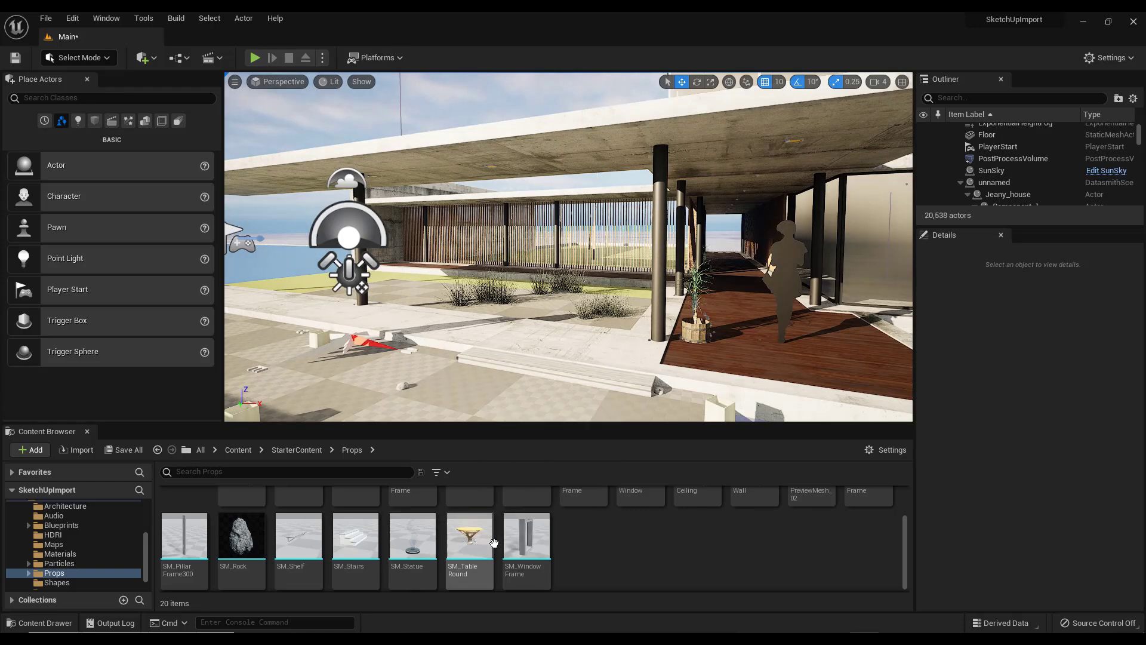
pyautogui.scroll(1, 305, 558)
pyautogui.scroll(1, 367, 565)
# - Try placing the SM_Chair prop in the scene in front of the house
pyautogui.moveTo(355, 508); pyautogui.dragTo(560, 311)
pyautogui.moveTo(486, 336); pyautogui.dragTo(348, 513)
pyautogui.moveTo(514, 332)
pyautogui.mouseDown(button='right')
pyautogui.moveTo(650, 339)
pyautogui.moveTo(513, 331)
pyautogui.mouseUp(button='right')
# - Select the CineCameraActor above the paving and move it along Y to about 294
pyautogui.click(400, 245)
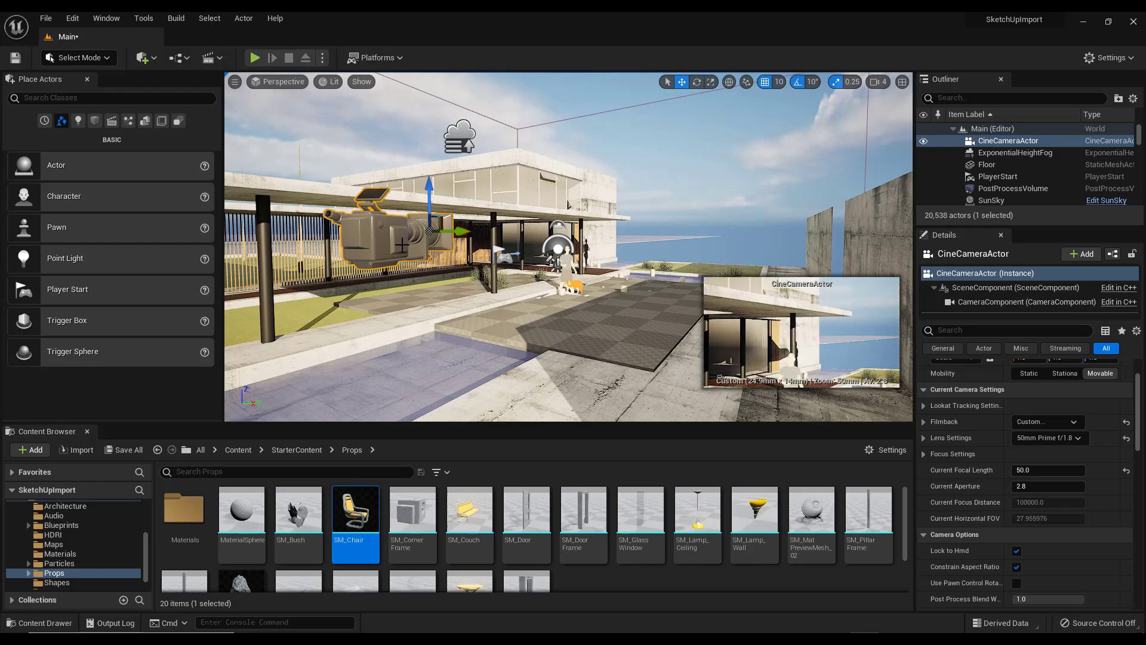
pyautogui.moveTo(450, 245); pyautogui.dragTo(357, 245)
pyautogui.moveTo(358, 245); pyautogui.dragTo(385, 245)
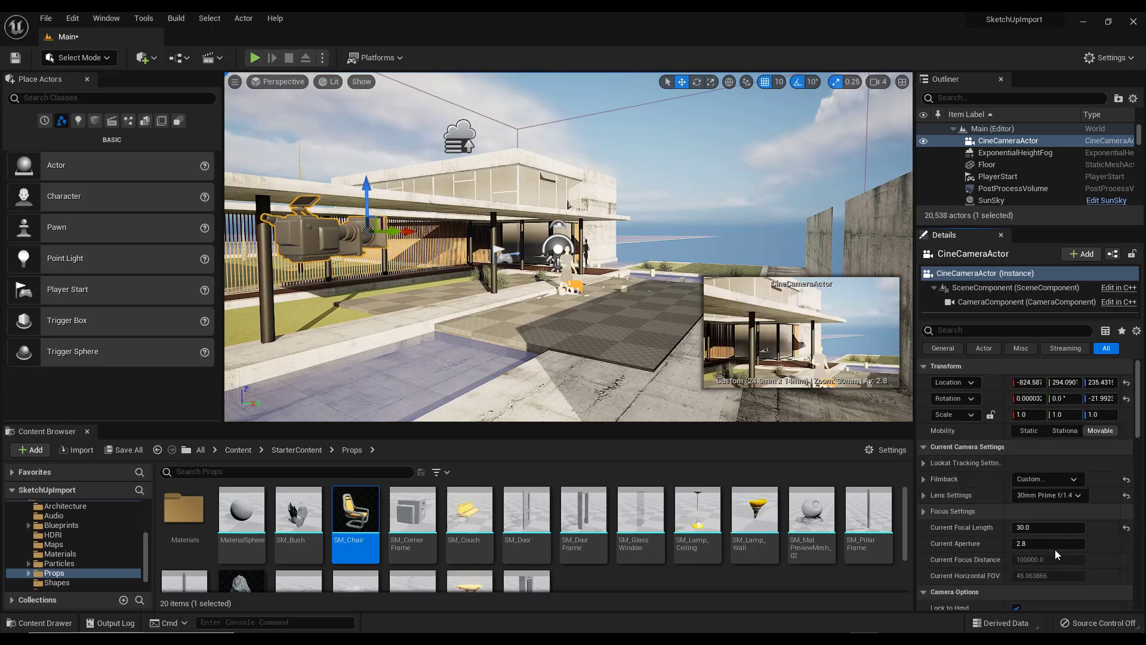
# - Try the 12mm Prime f/2.8 lens on the CineCameraActor, then set its lens to 30mm Prime f/1.4
pyautogui.click(1043, 496)
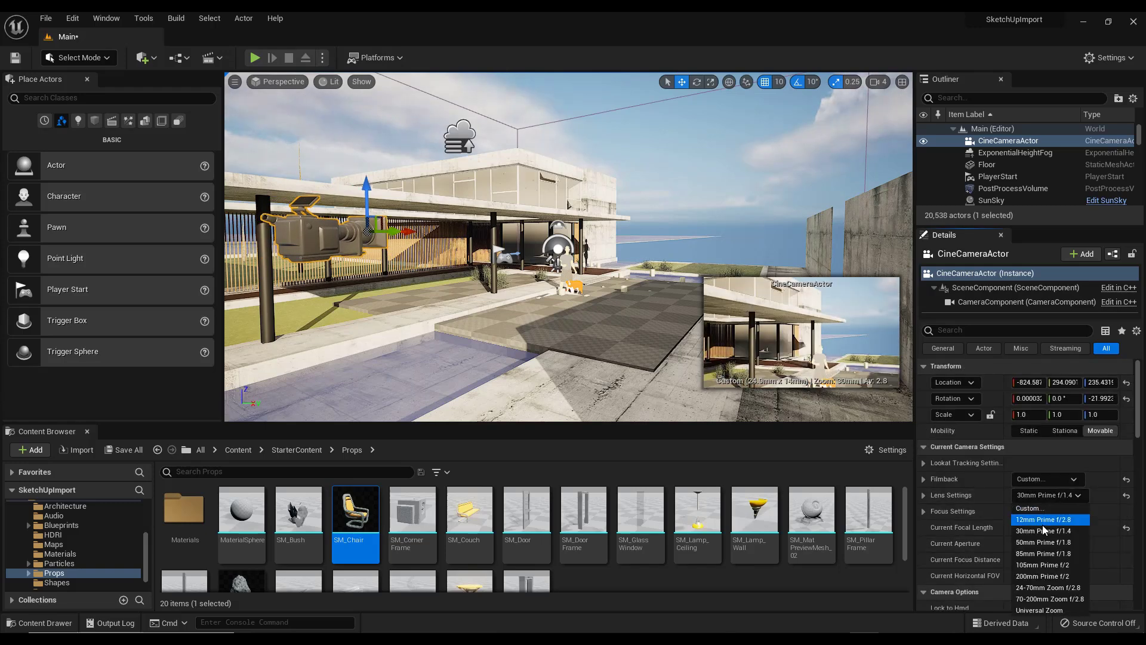
pyautogui.click(1042, 523)
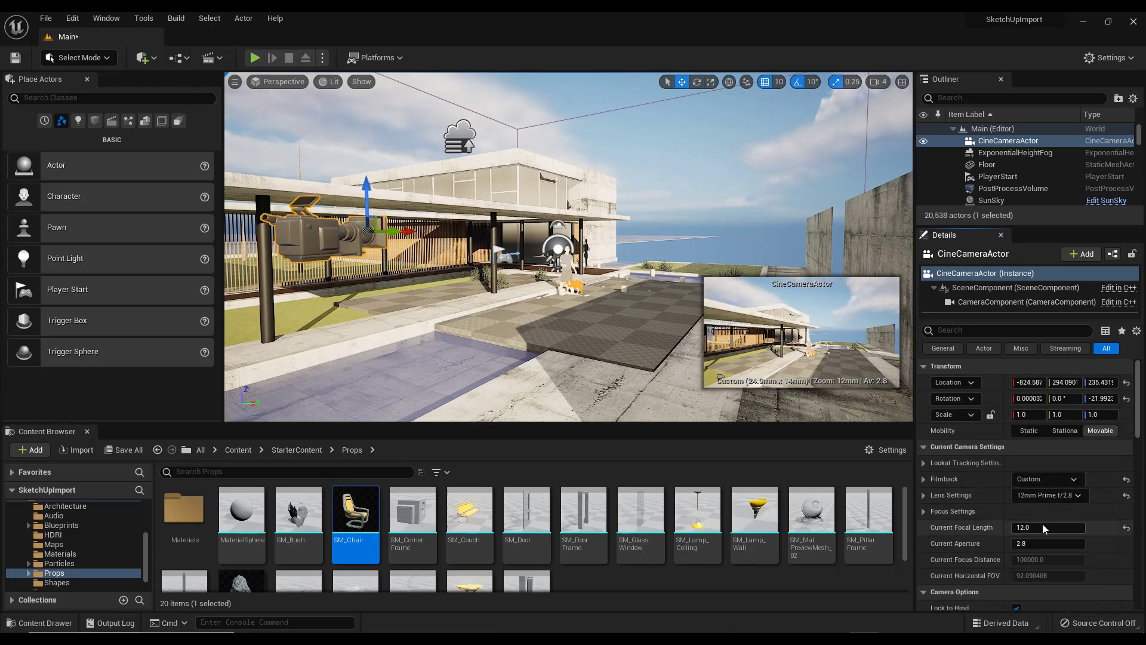
pyautogui.click(1054, 495)
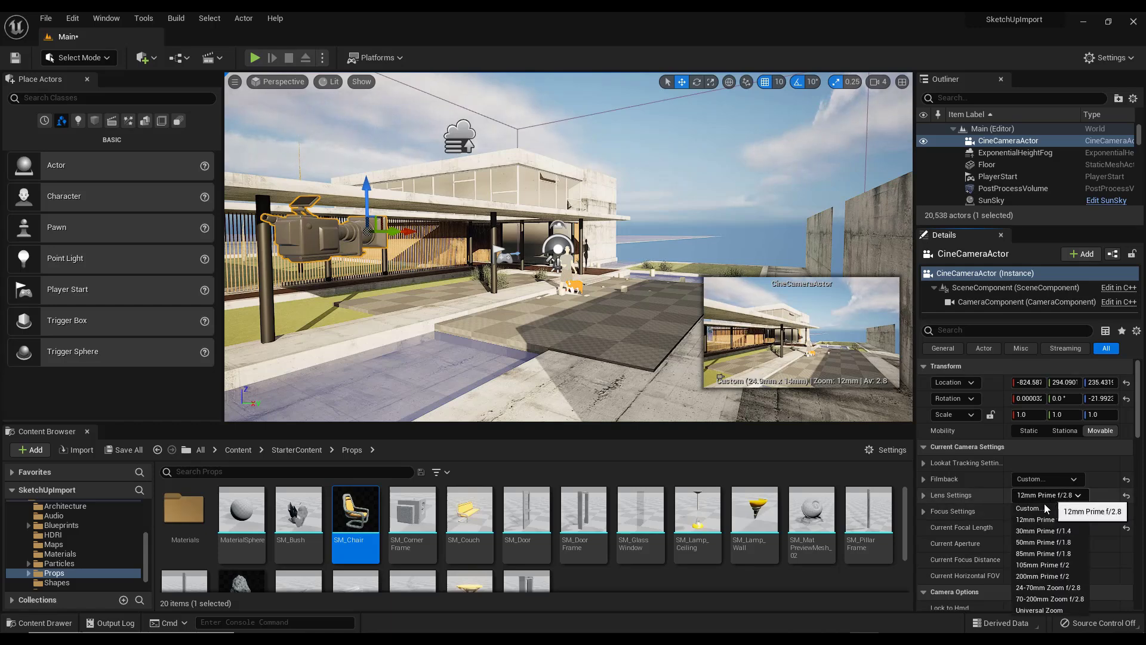
pyautogui.click(1041, 529)
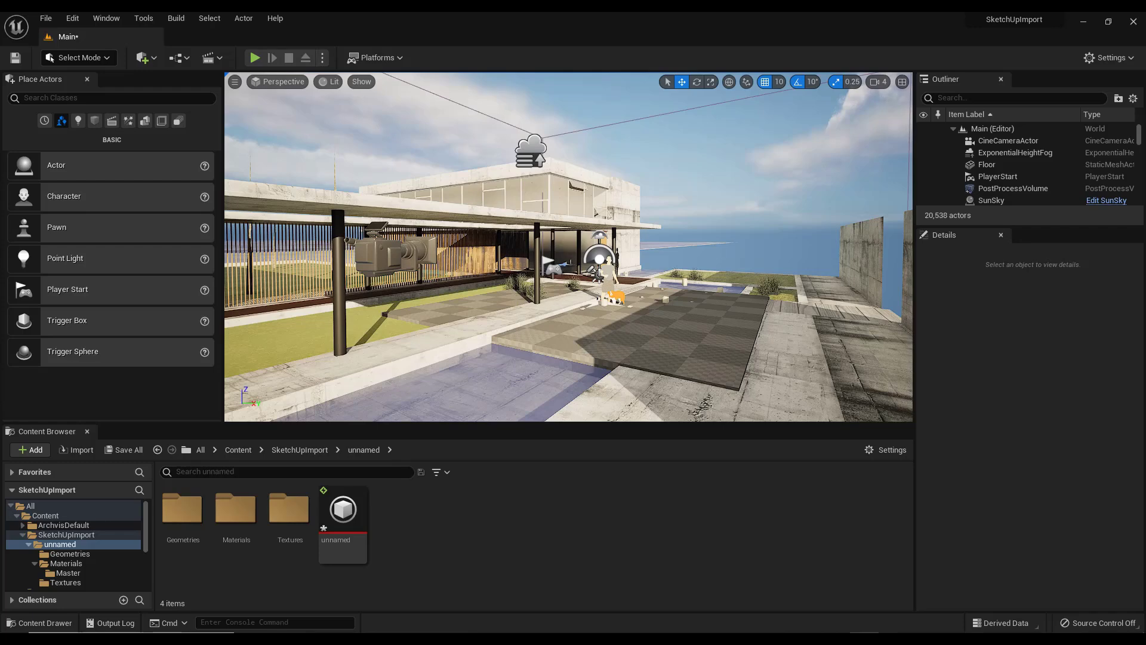
# - Shift the CineCameraActor to Y about 184, turn it to a Z rotation of about 339°, and start piloting it
pyautogui.moveTo(379, 241); pyautogui.dragTo(389, 244, button='right')
pyautogui.click(388, 245)
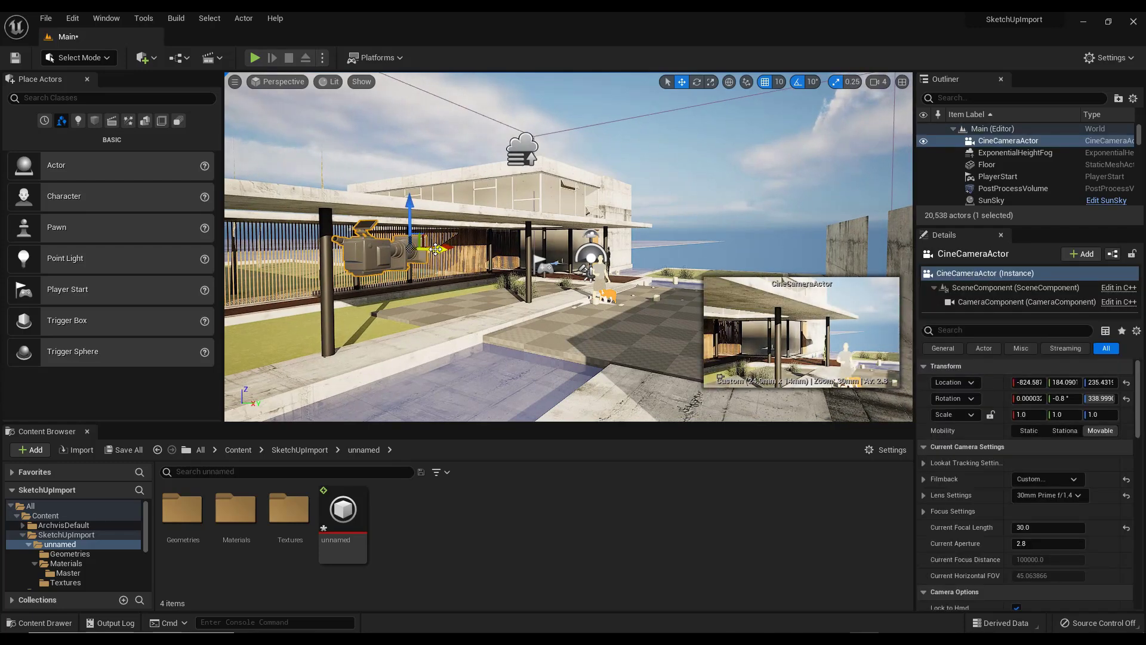
pyautogui.rightClick(374, 255)
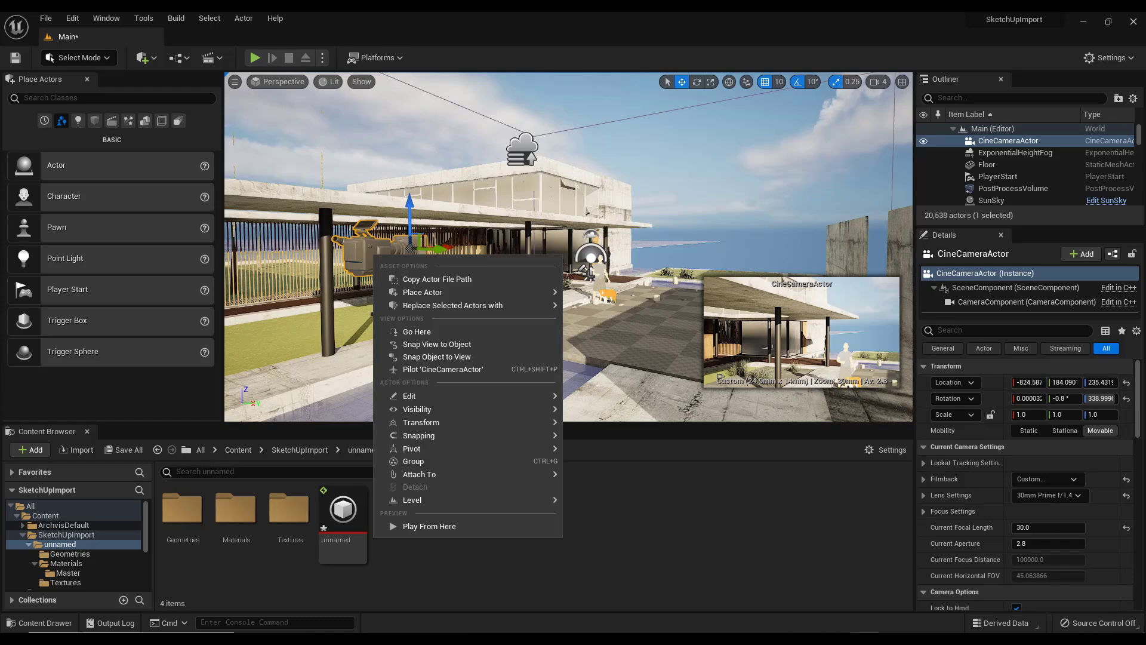
pyautogui.click(438, 369)
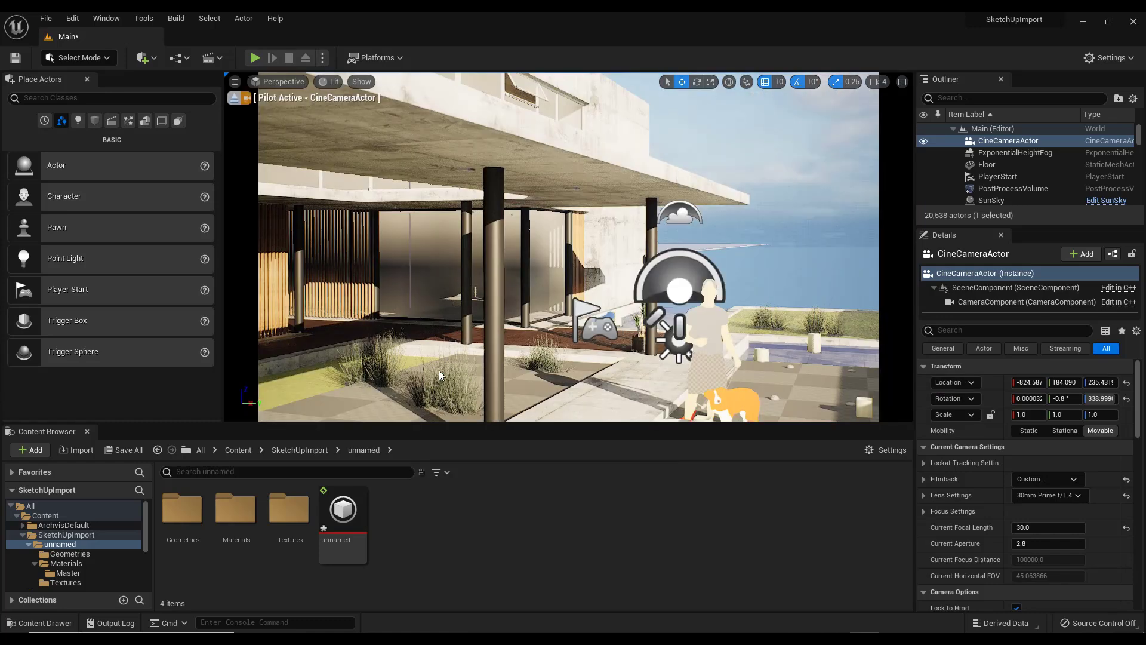
# - Fly the piloted CineCameraActor back and lower to about -1101, 547, 159 to frame the house front, and stop piloting it
pyautogui.click(682, 83)
pyautogui.press('s')
pyautogui.moveTo(582, 292); pyautogui.dragTo(481, 259, button='right')
pyautogui.press('d')
pyautogui.press('w')
pyautogui.press('q')
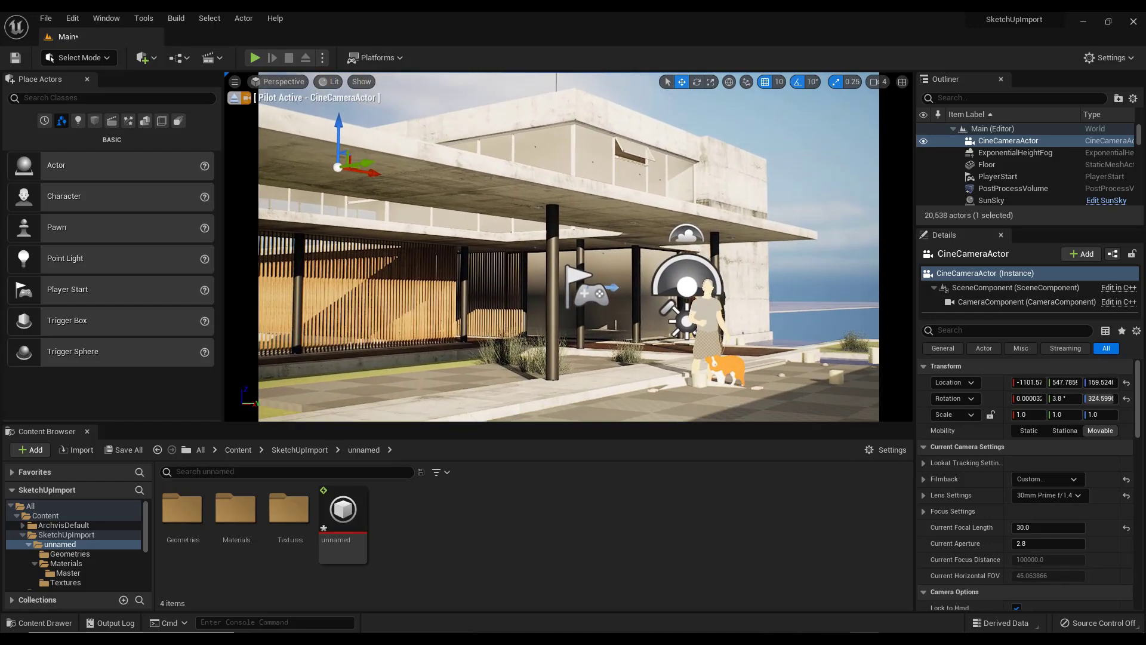
pyautogui.click(234, 99)
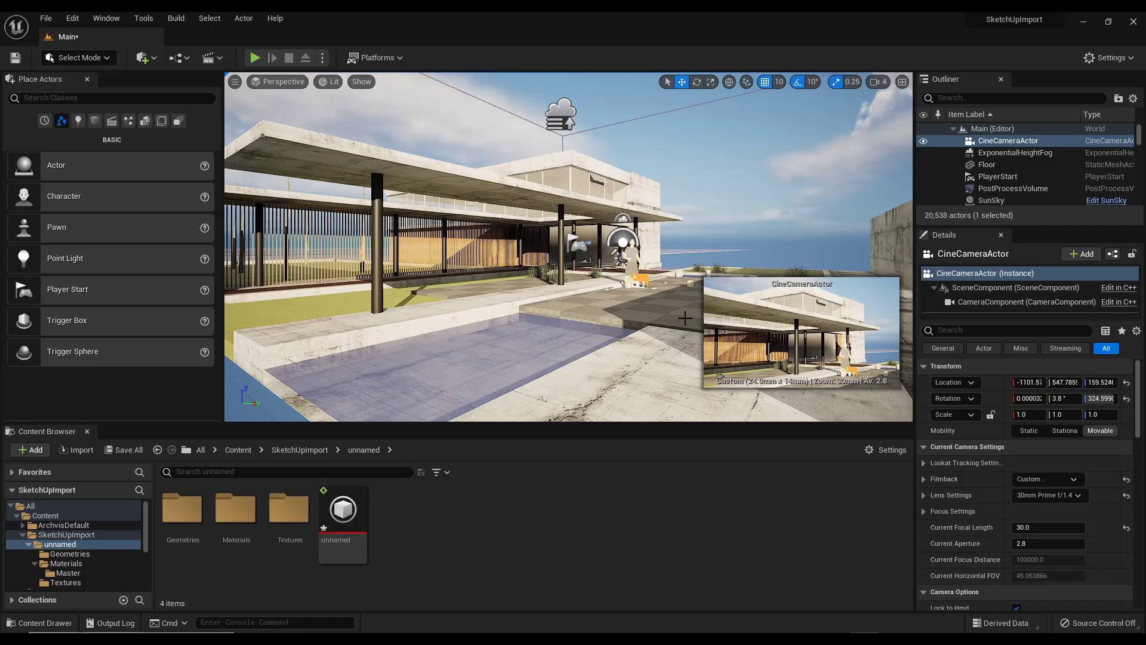
# - Create a Level Sequence with the default name in the SketchUpImport/unnamed folder and open it for editing
pyautogui.click(60, 535)
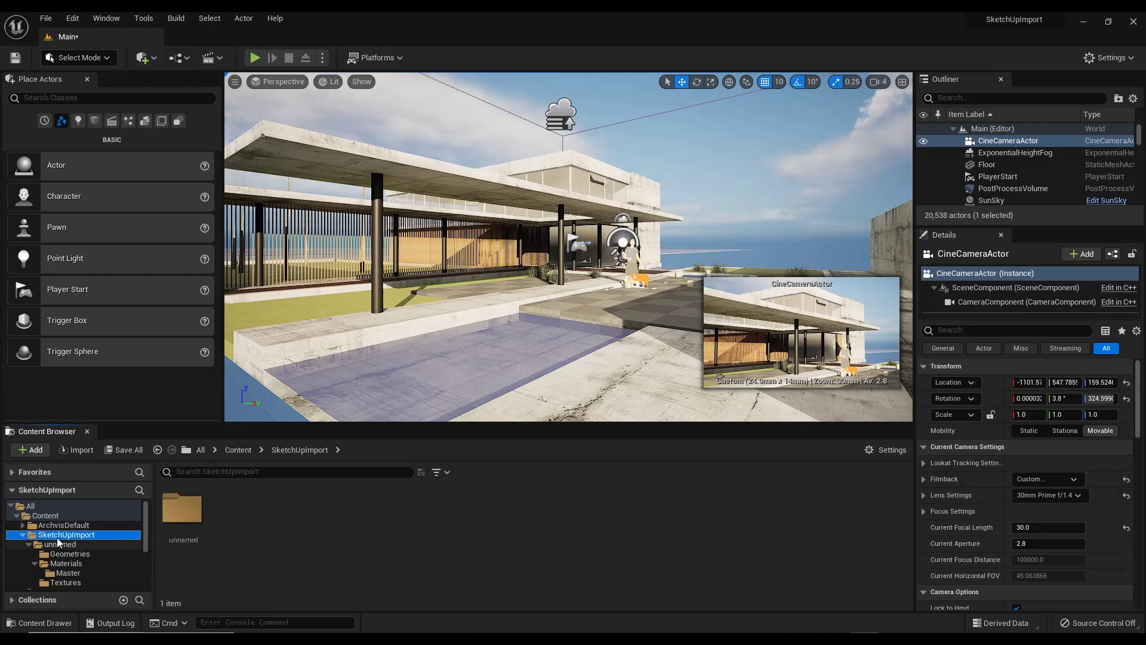
pyautogui.click(53, 544)
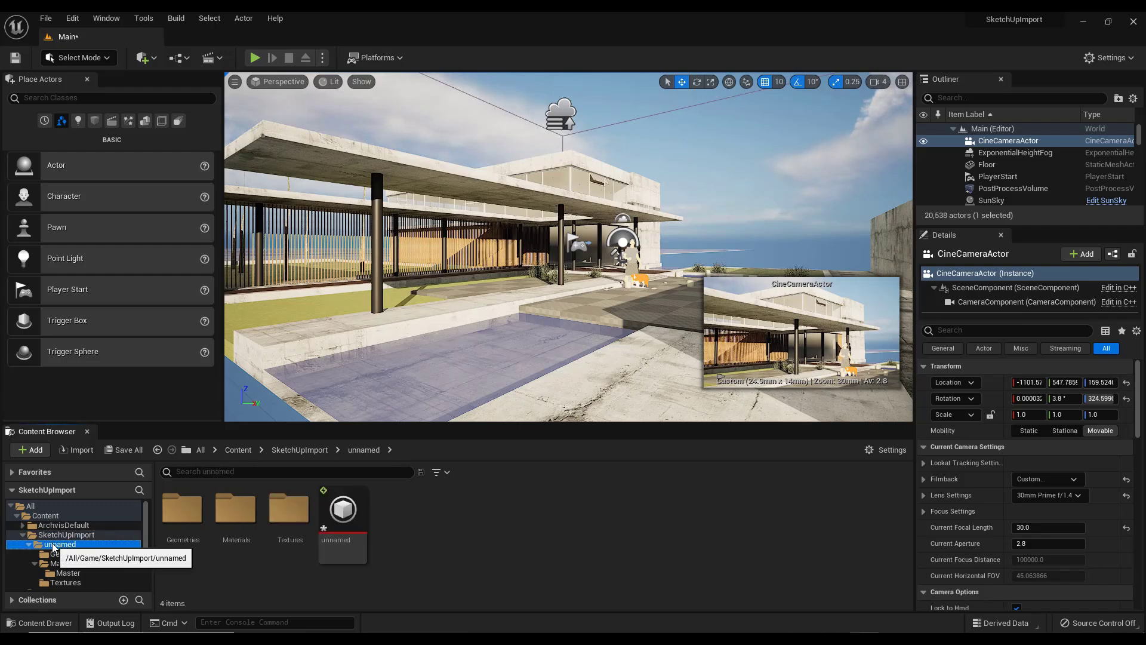
pyautogui.rightClick(409, 521)
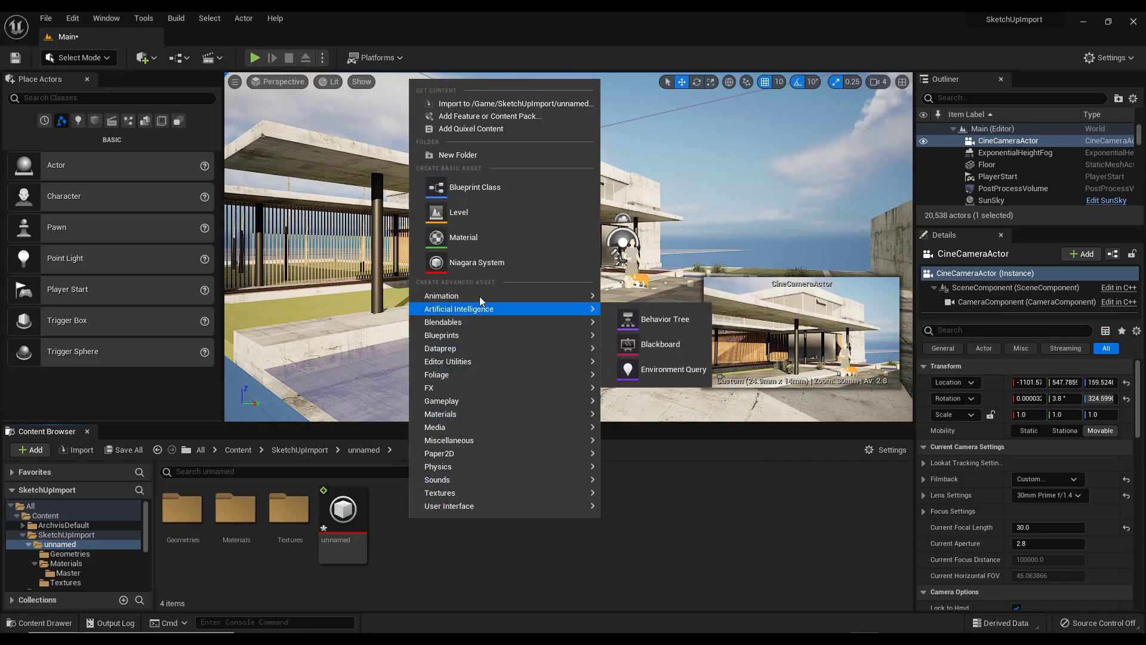
pyautogui.moveTo(481, 296)
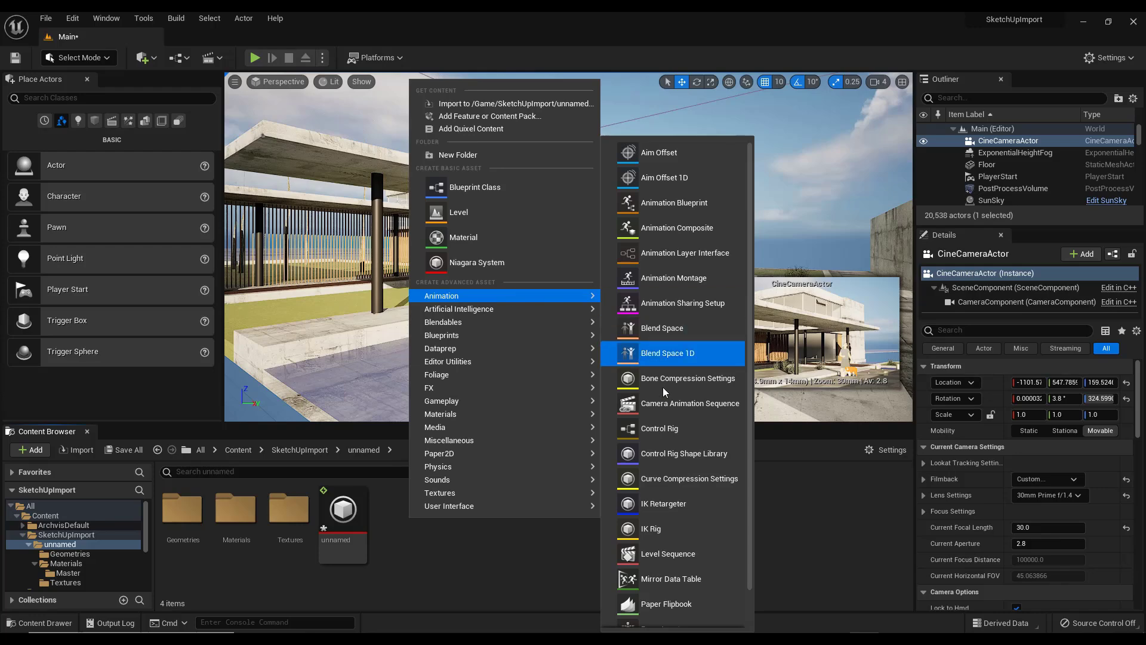
pyautogui.click(659, 554)
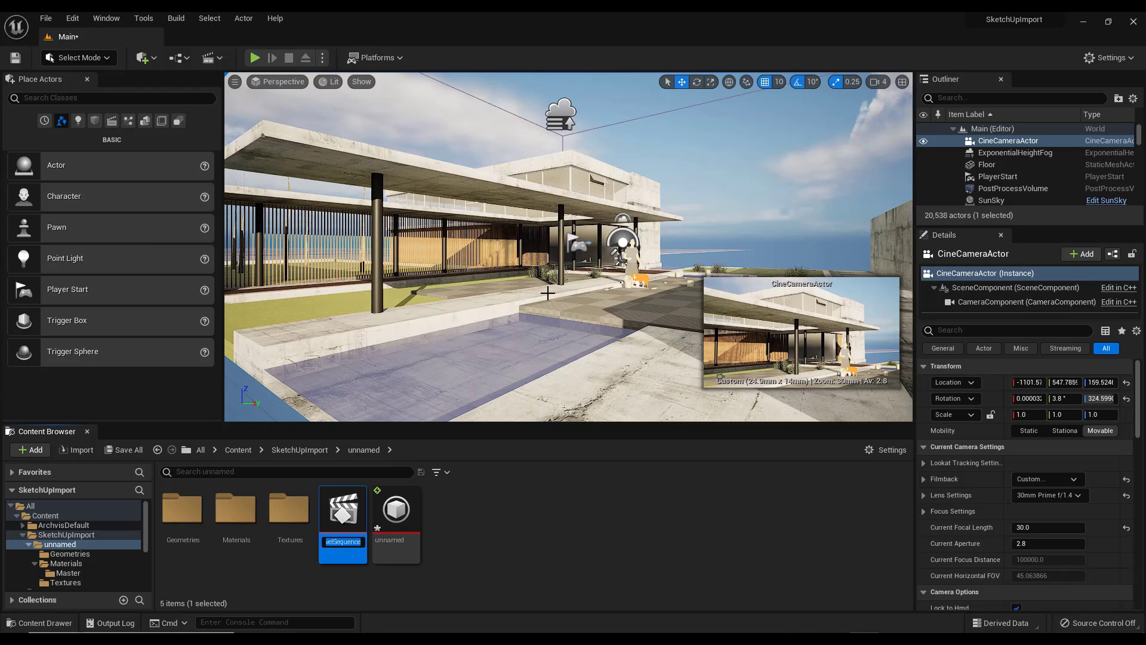
pyautogui.press('Return')
pyautogui.doubleClick(341, 510)
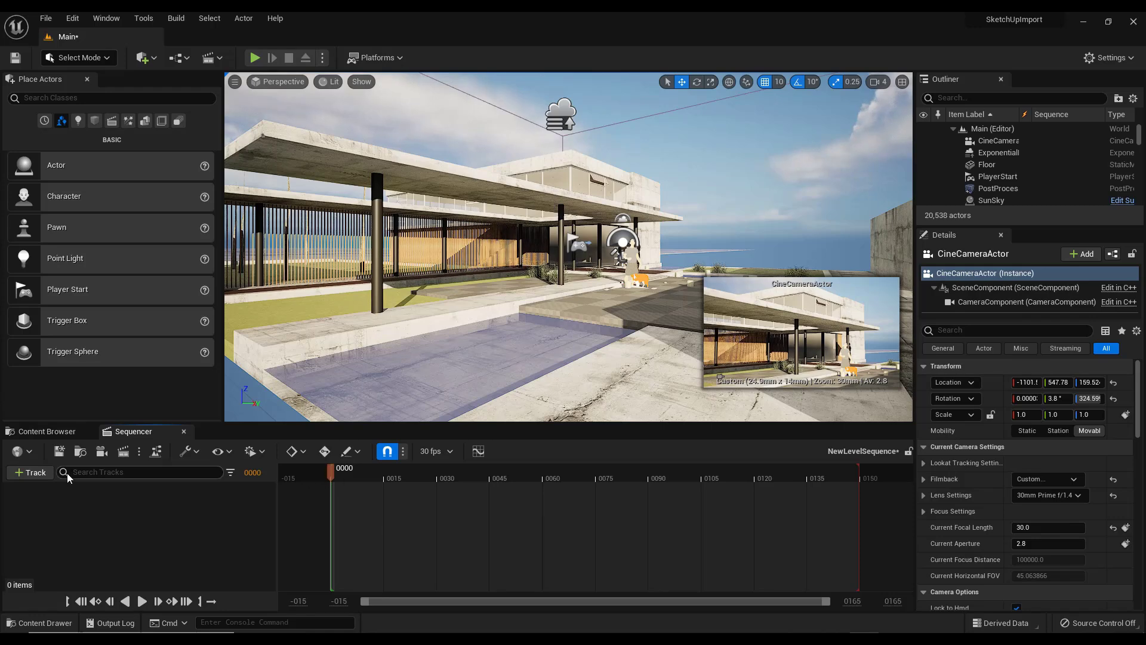
# - Add the existing CineCameraActor to the level sequence as a new track
pyautogui.click(30, 472)
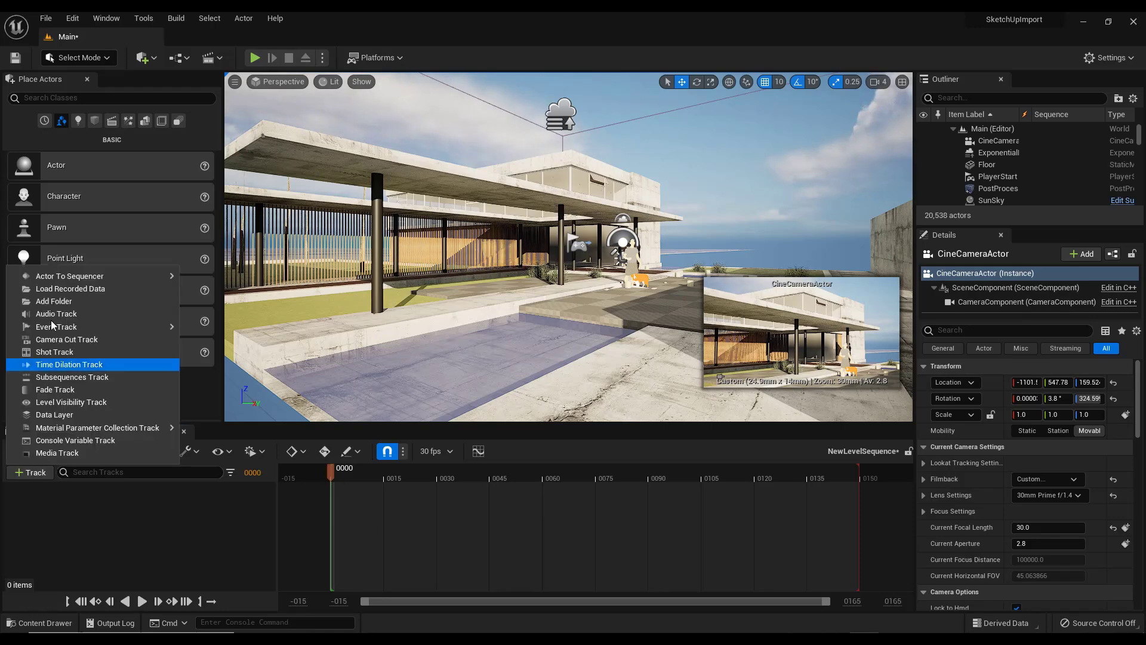
pyautogui.moveTo(62, 276)
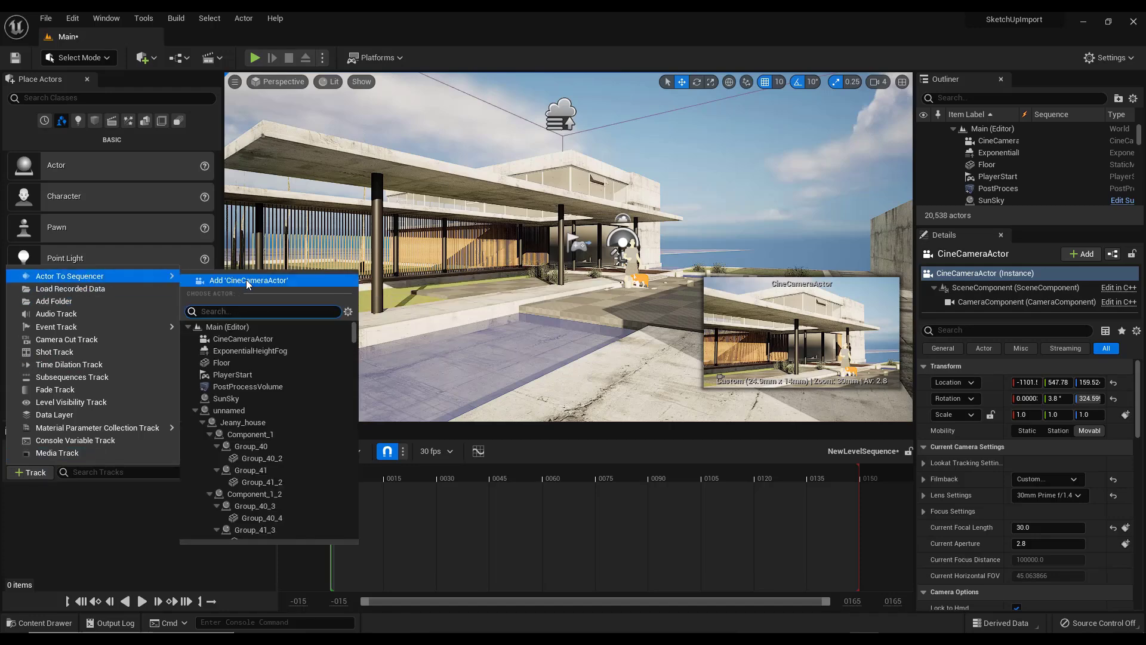
pyautogui.click(249, 279)
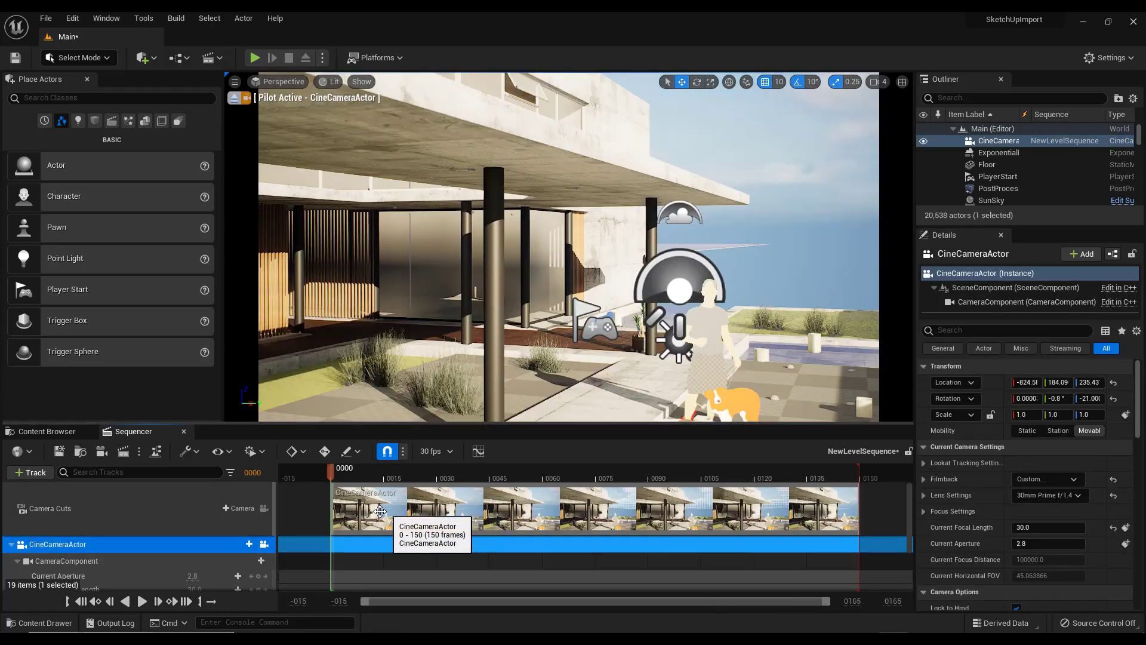
# - Trim away the camera cut section after frame 1, keeping only the part before it
pyautogui.moveTo(490, 484); pyautogui.dragTo(391, 512)
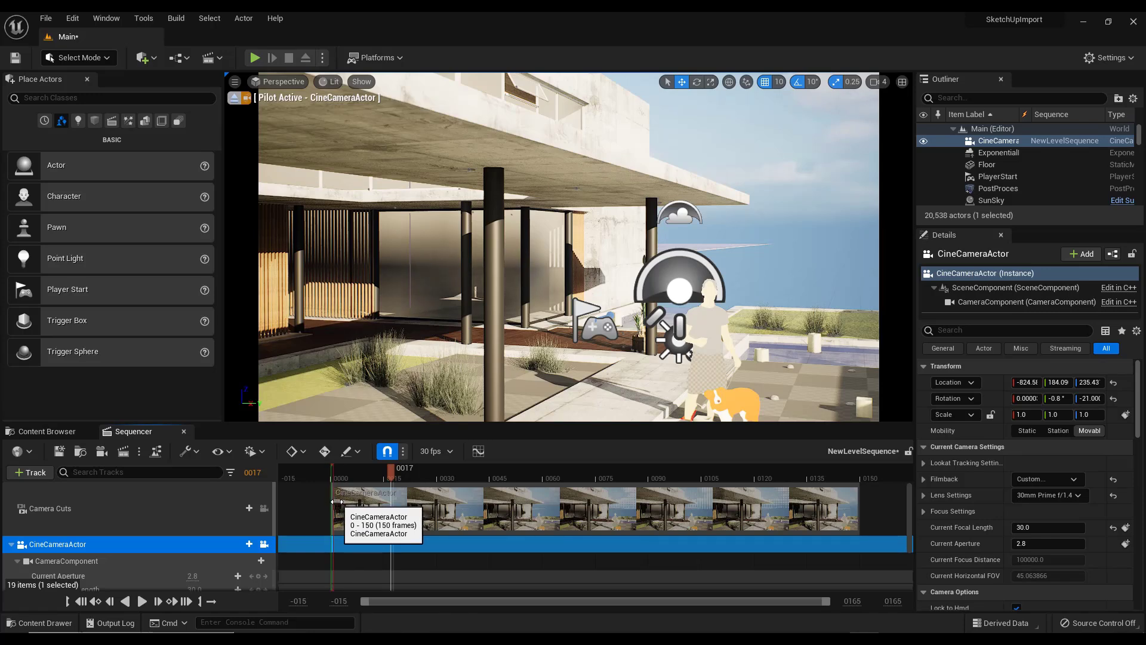
pyautogui.click(349, 477)
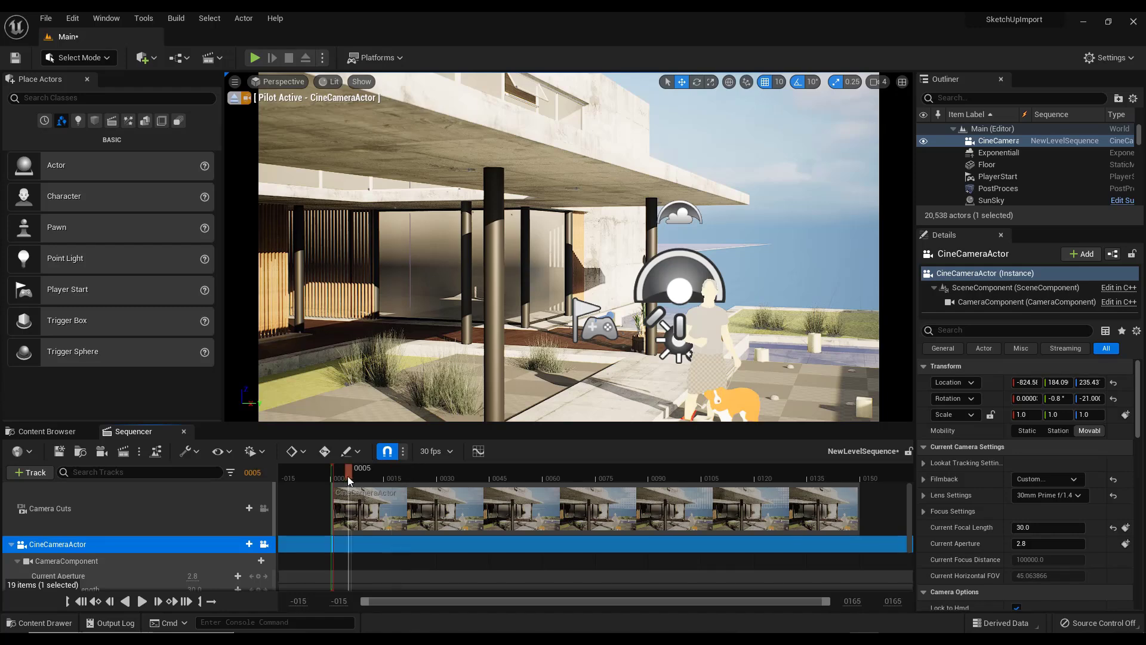
pyautogui.moveTo(349, 480); pyautogui.dragTo(337, 482)
pyautogui.rightClick(336, 481)
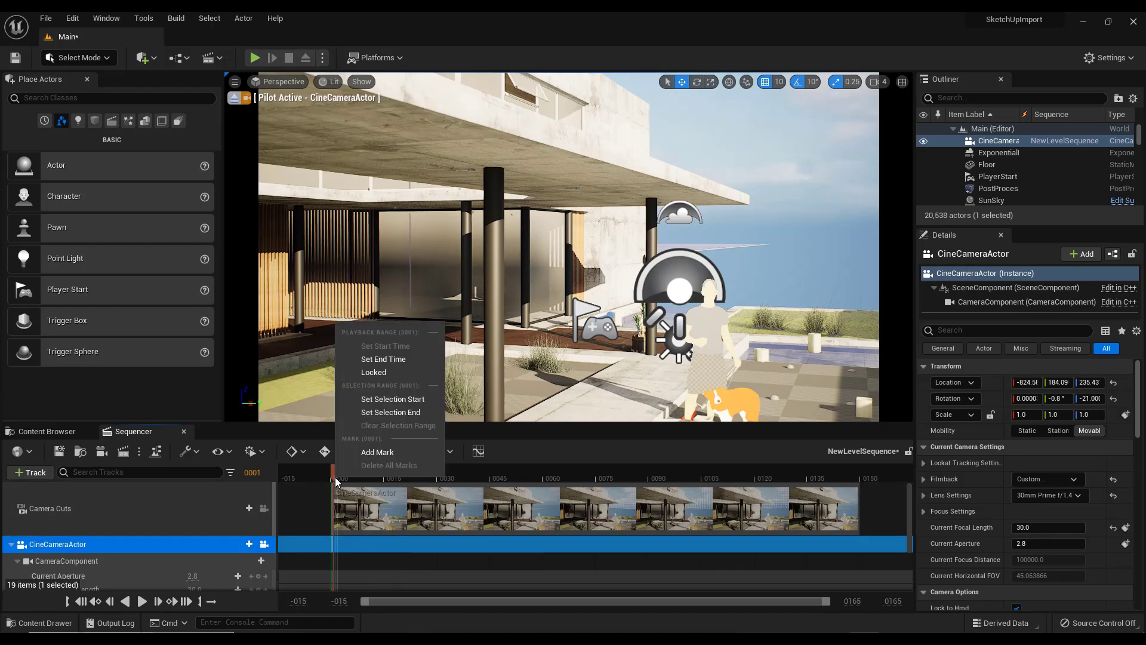
pyautogui.rightClick(418, 501)
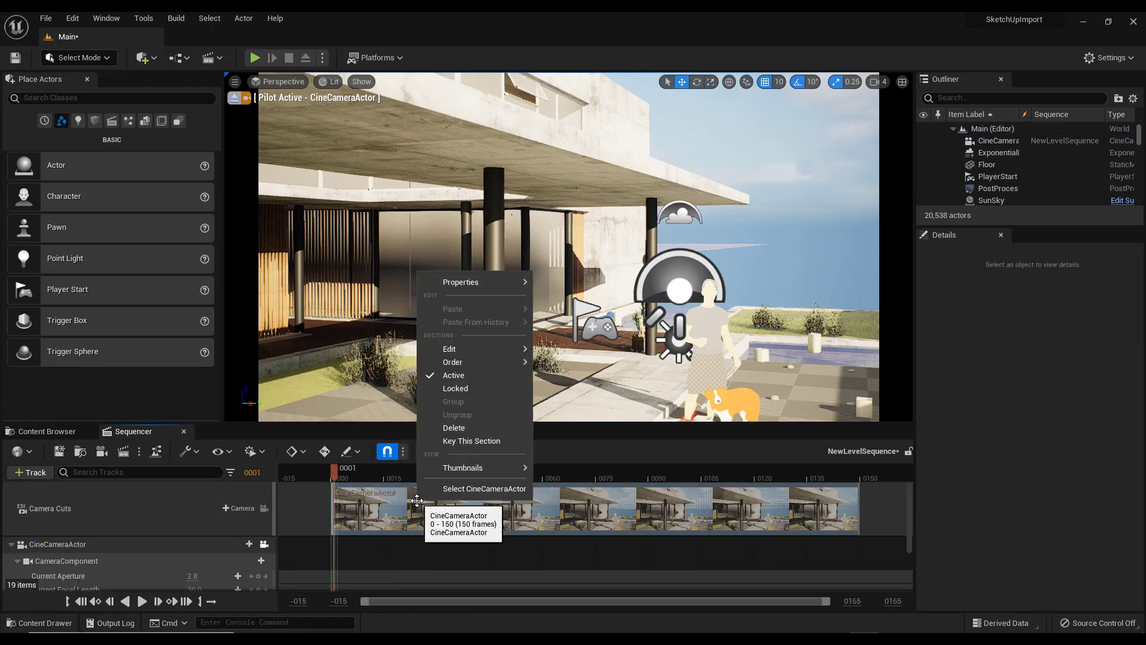
pyautogui.moveTo(467, 347)
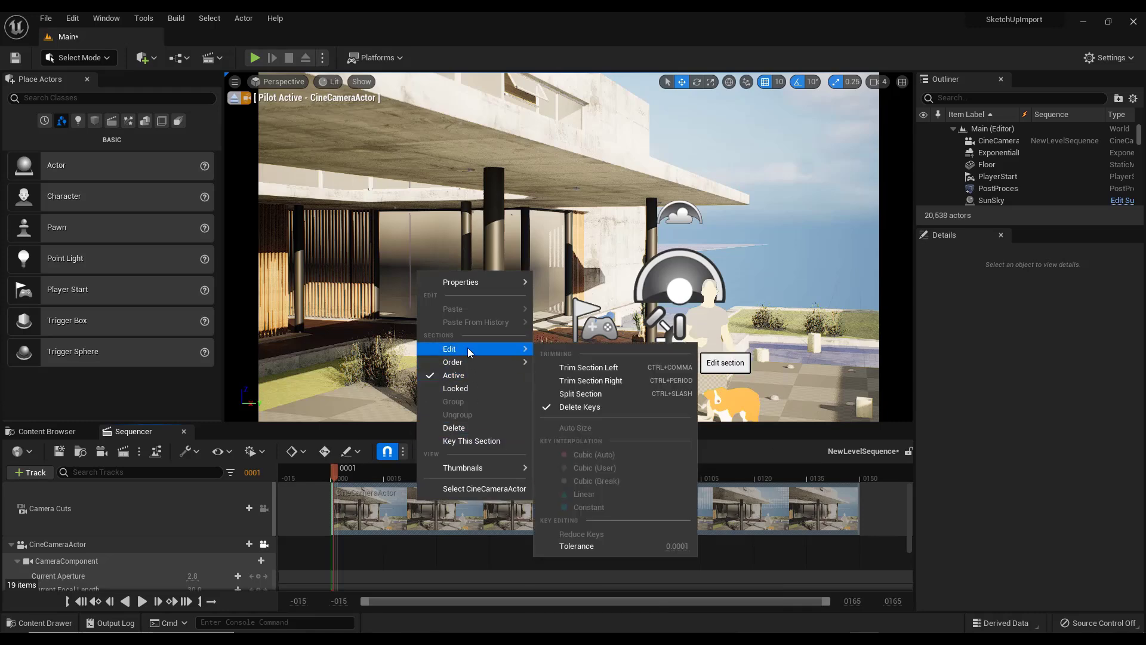
pyautogui.click(600, 381)
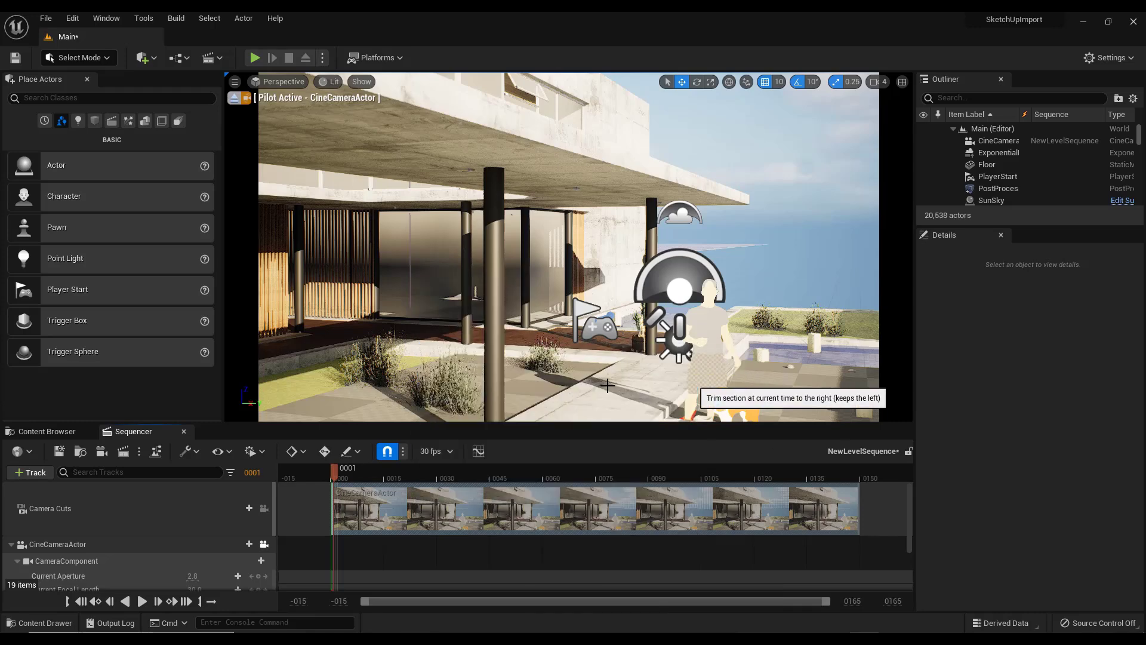
# - Set the sequence's current frame to 1
pyautogui.click(328, 478)
pyautogui.click(333, 470)
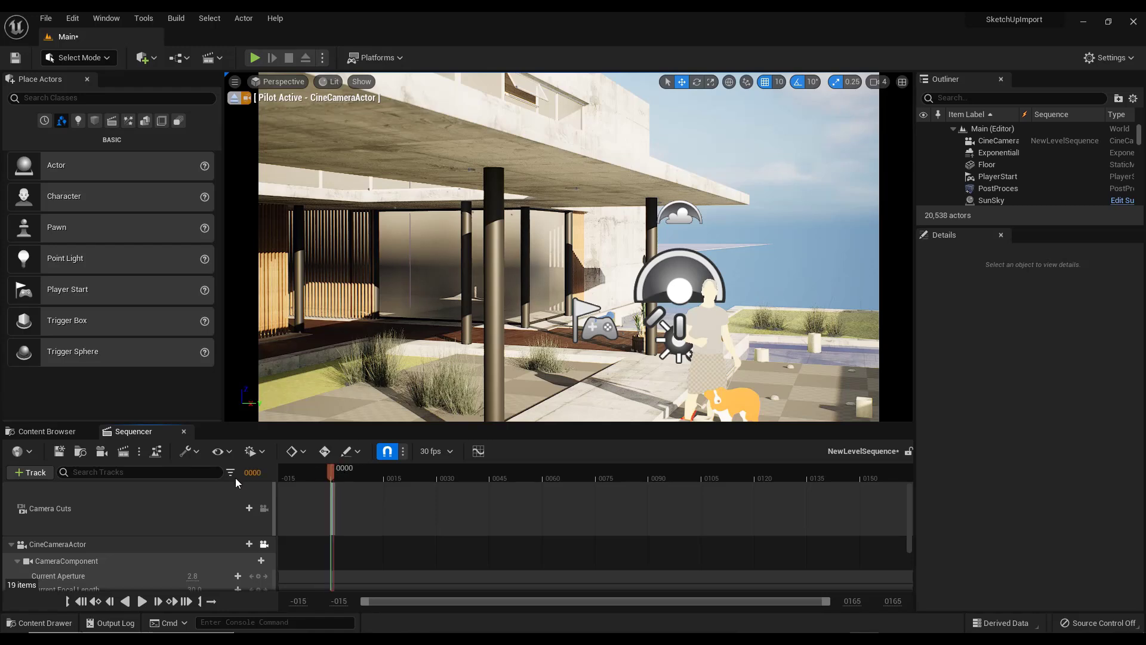
pyautogui.click(250, 472)
pyautogui.write('1')
pyautogui.press('Return')
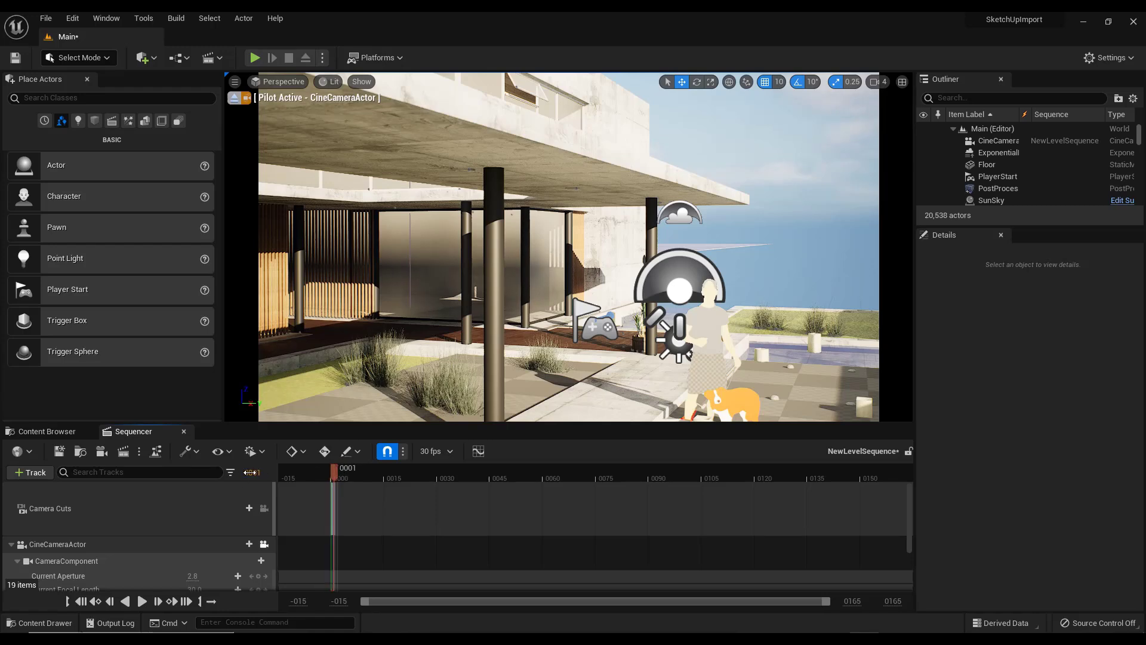
# - Fly the piloted CineCameraActor farther back and reframe the covered entrance with the person and dog, and save the level sequence
pyautogui.press('s')
pyautogui.moveTo(595, 319); pyautogui.dragTo(570, 320, button='right')
pyautogui.moveTo(533, 247); pyautogui.dragTo(431, 247, button='right')
pyautogui.press('w')
pyautogui.moveTo(568, 247); pyautogui.dragTo(526, 246, button='right')
pyautogui.moveTo(391, 247); pyautogui.dragTo(359, 247, button='right')
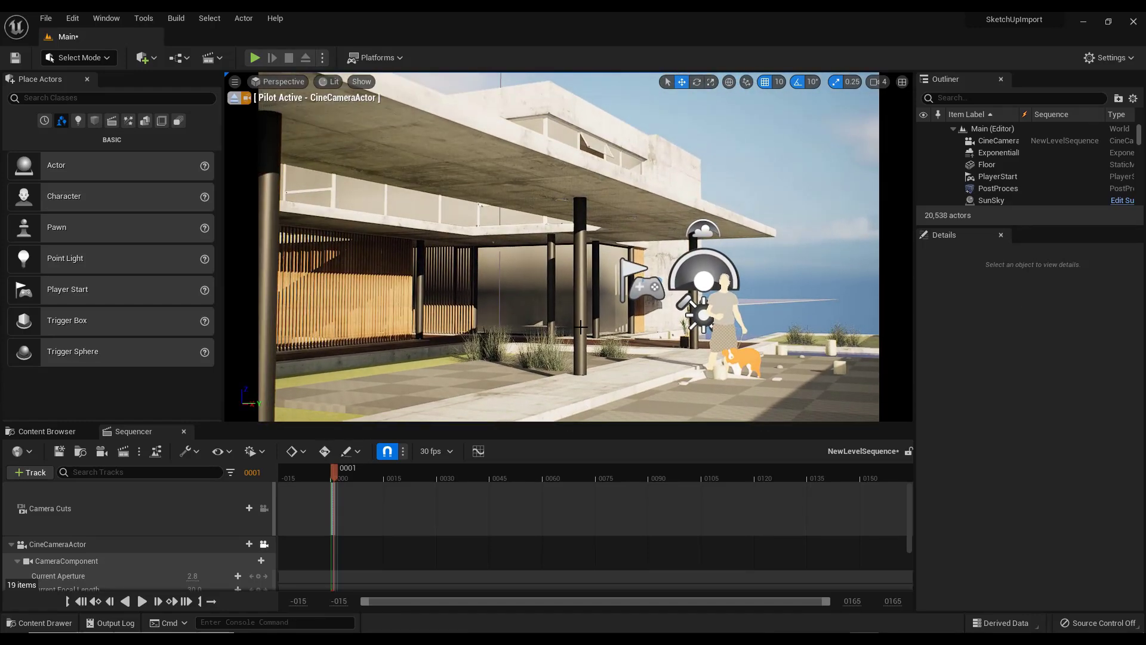
pyautogui.click(58, 451)
# - Open the Movie Render Queue, remove the old job, and add a fresh render job for NewLevelSequence
pyautogui.click(106, 19)
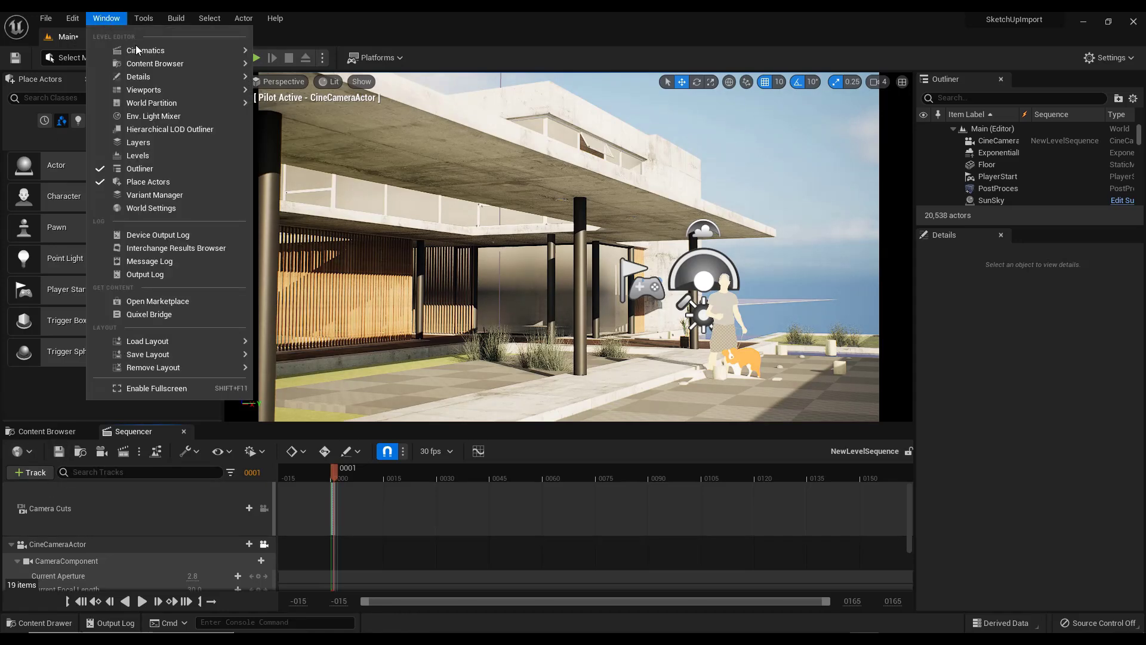
pyautogui.moveTo(137, 50)
pyautogui.click(335, 83)
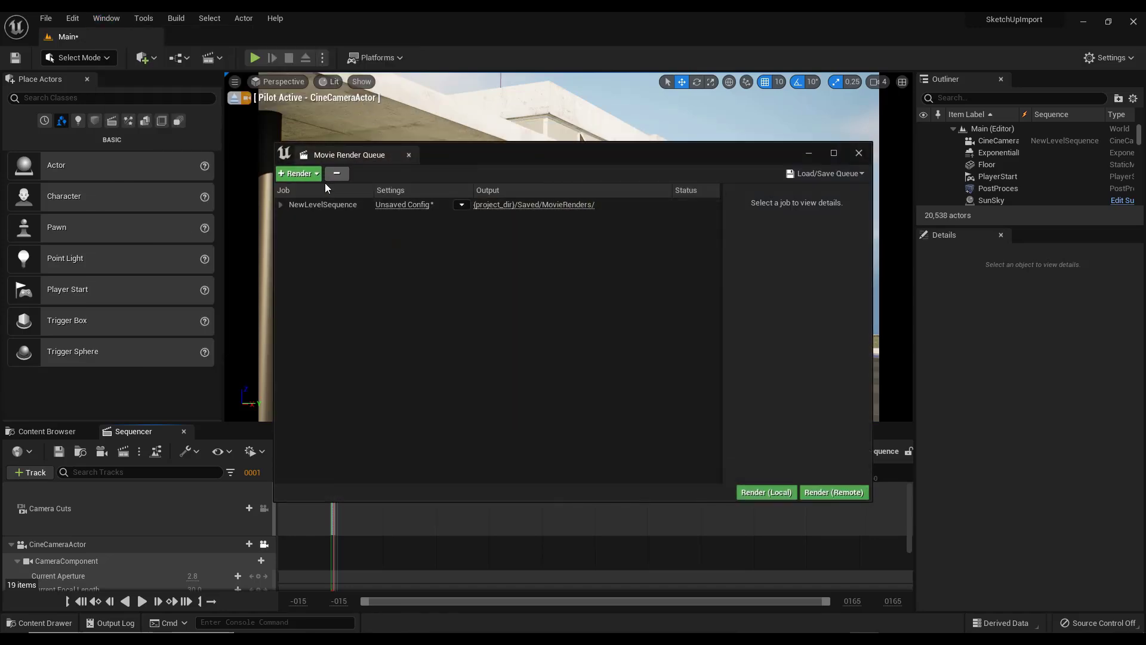
pyautogui.click(315, 204)
pyautogui.click(336, 173)
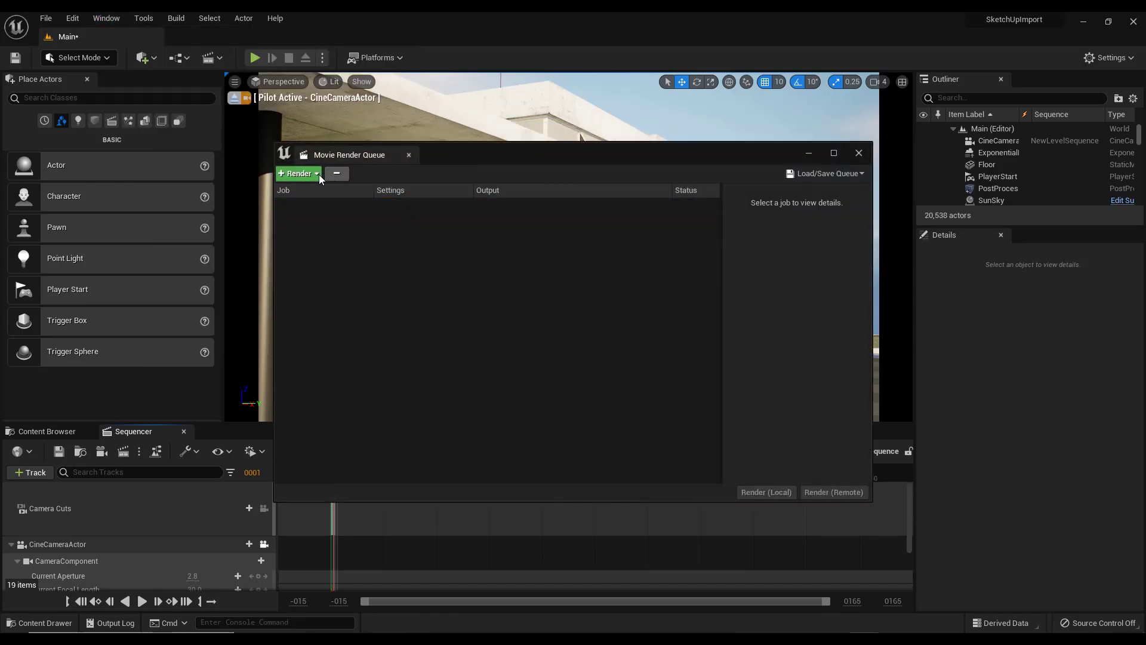
pyautogui.click(319, 175)
pyautogui.click(332, 236)
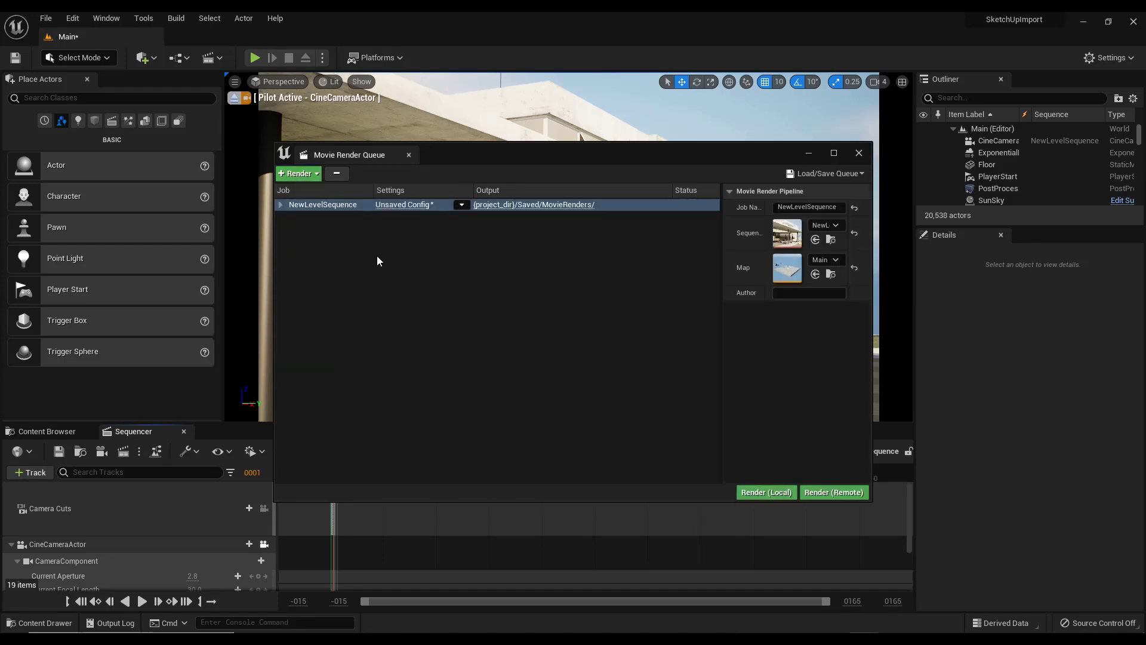
# - Open the job's MovieRenders output location and render NewLevelSequence locally
pyautogui.click(544, 208)
pyautogui.moveTo(0, 143); pyautogui.dragTo(0, 139)
pyautogui.click(776, 498)
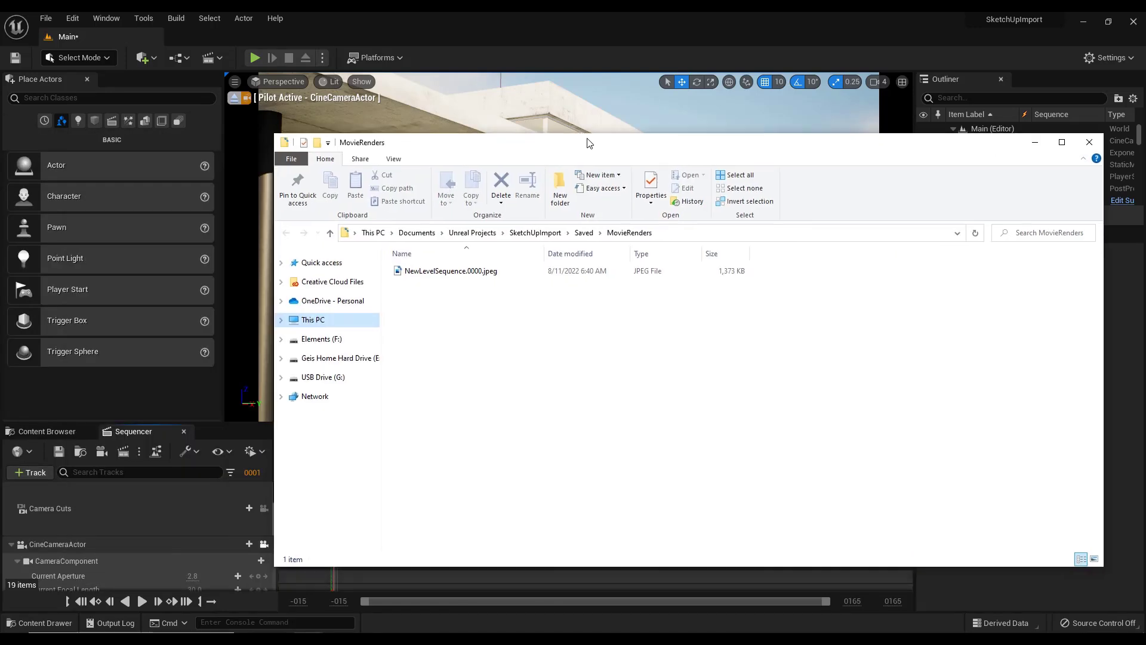
# - Open the rendered NewLevelSequence.0000.jpeg from the MovieRenders folder and inspect the house image at different zoom levels
pyautogui.press('Return')
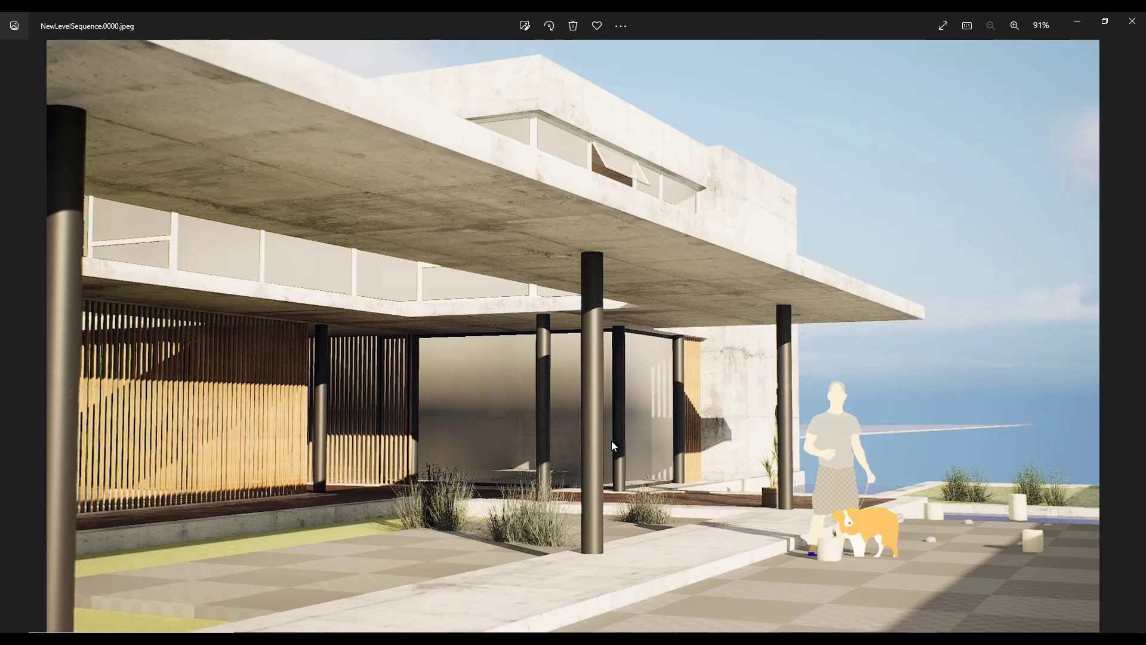
pyautogui.scroll(1, 657, 474)
pyautogui.scroll(-1, 657, 474)
pyautogui.scroll(-1, 657, 474)
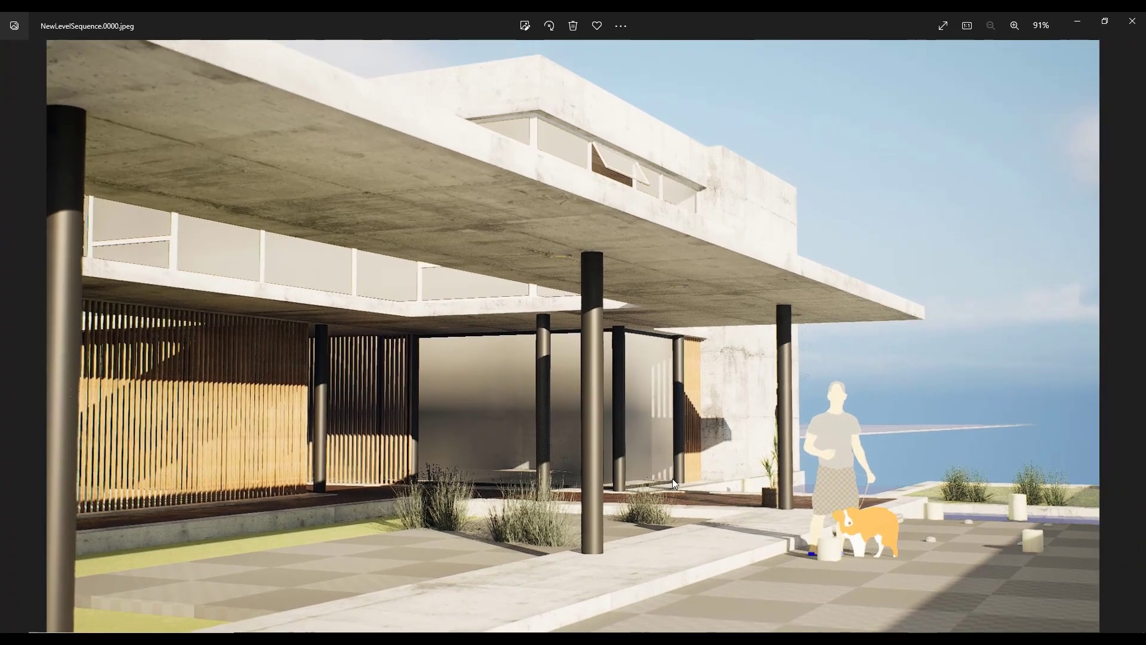